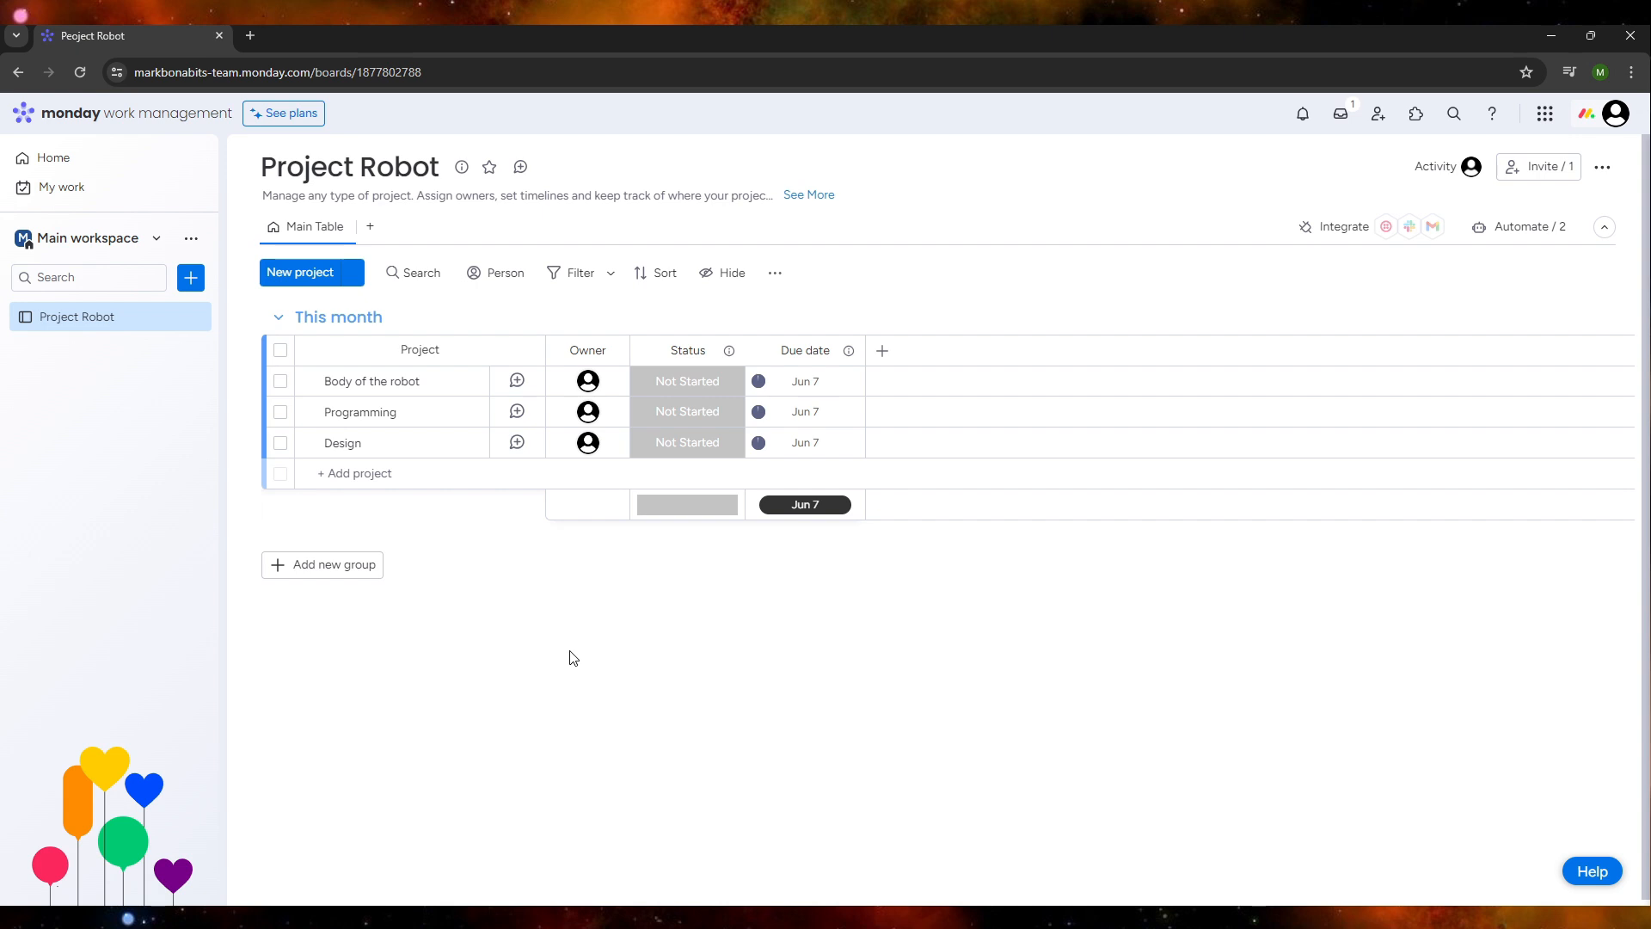
Create a new workspace named Team Management with Open privacy.
{"action": "key", "text": "alt"}
{"action": "left_click", "coordinate": [129, 243]}
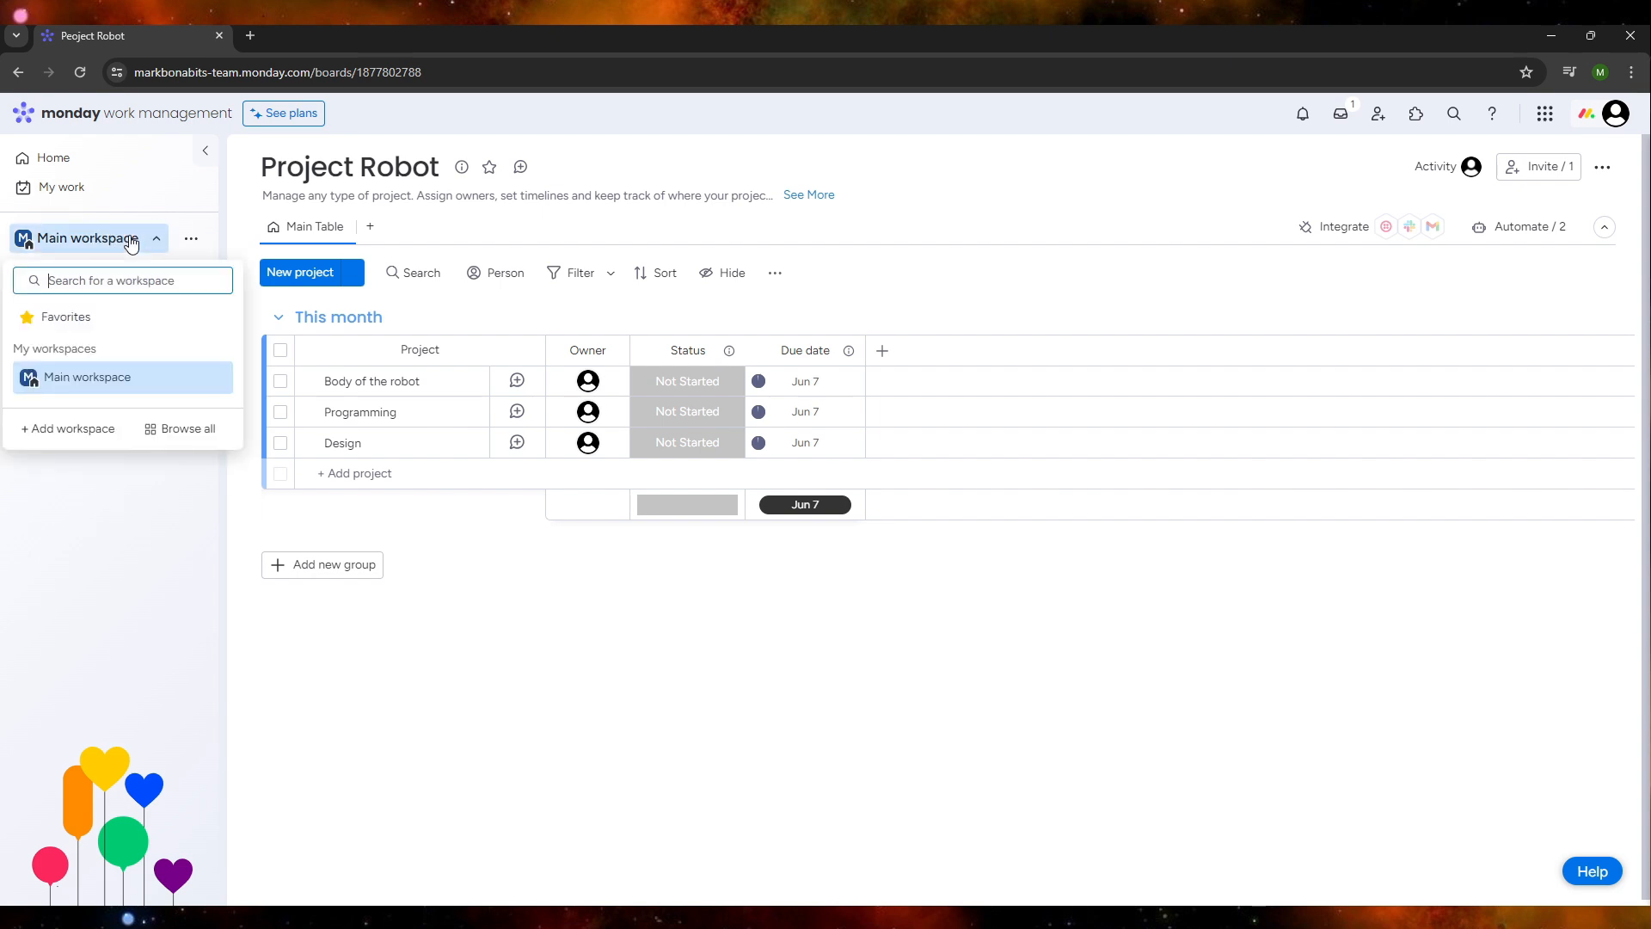
{"action": "left_click", "coordinate": [71, 433]}
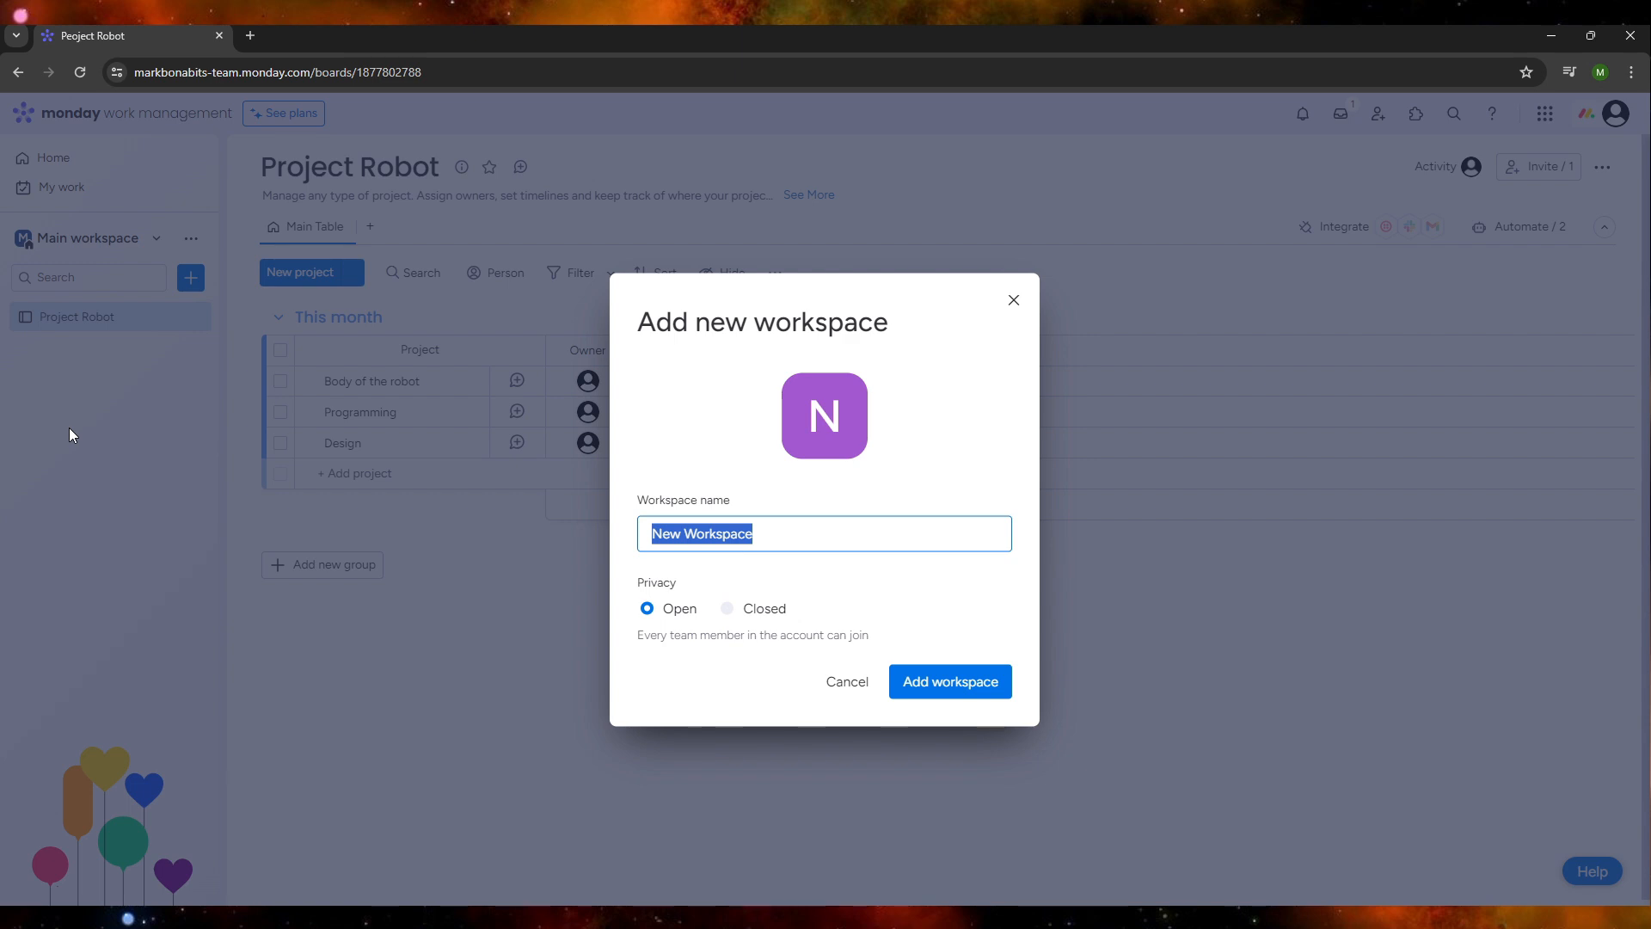
{"action": "type", "text": "TE"}
{"action": "key", "text": "BackSpace"}
{"action": "type", "text": "a"}
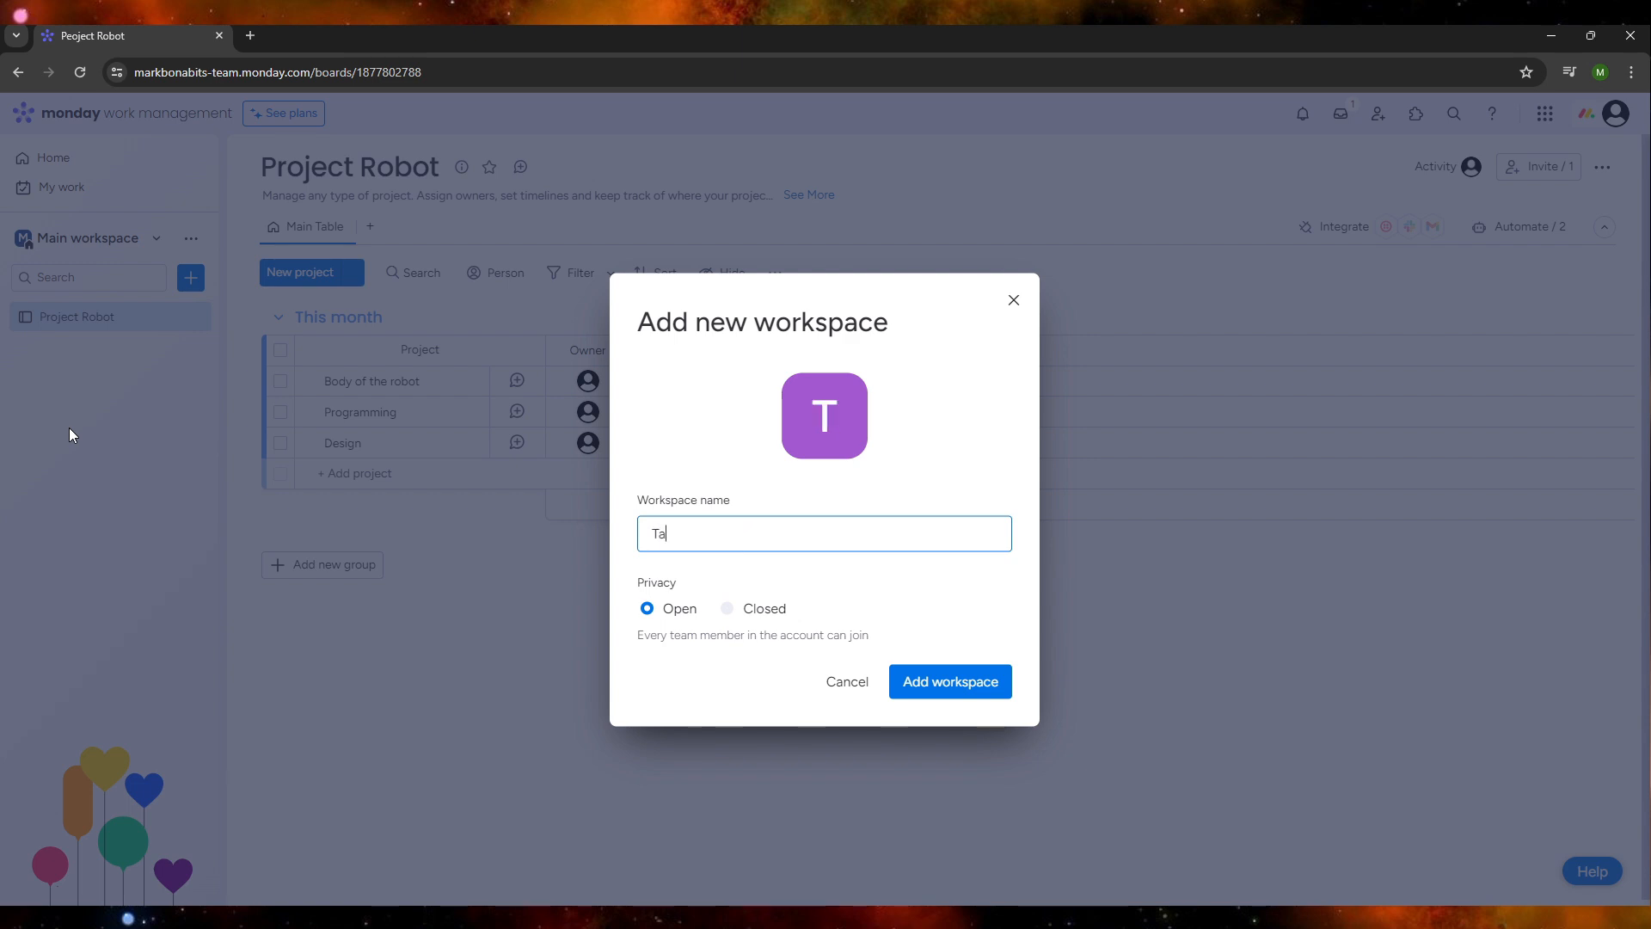
{"action": "key", "text": "BackSpace"}
{"action": "type", "text": "eam Management"}
{"action": "left_click", "coordinate": [729, 612]}
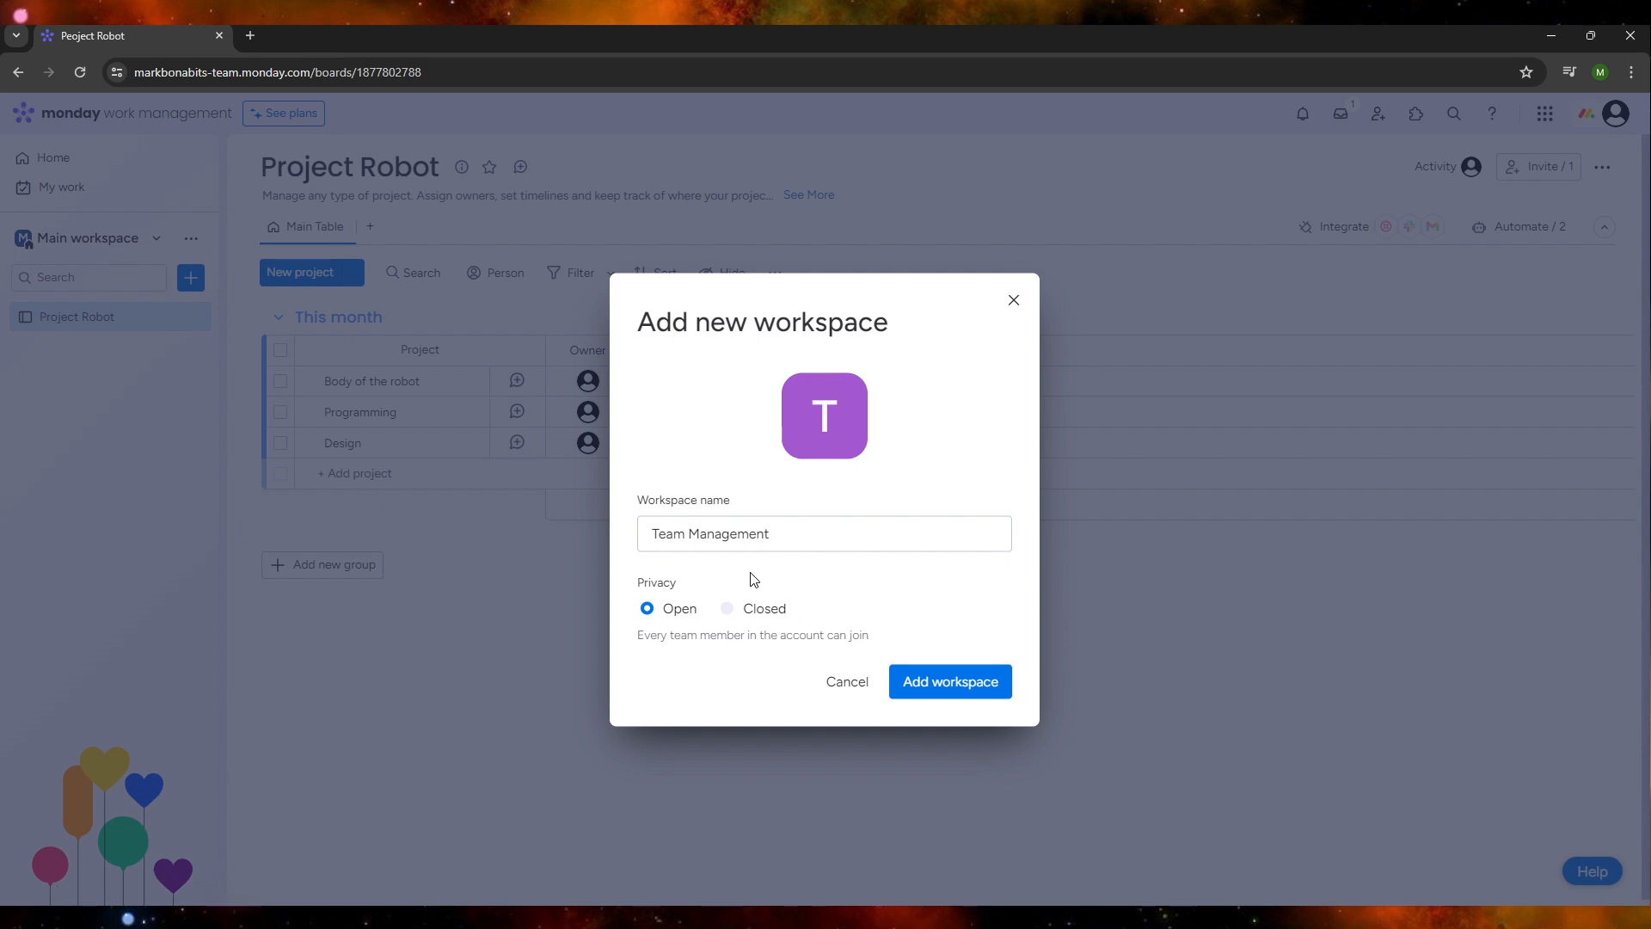
{"action": "left_click", "coordinate": [952, 685]}
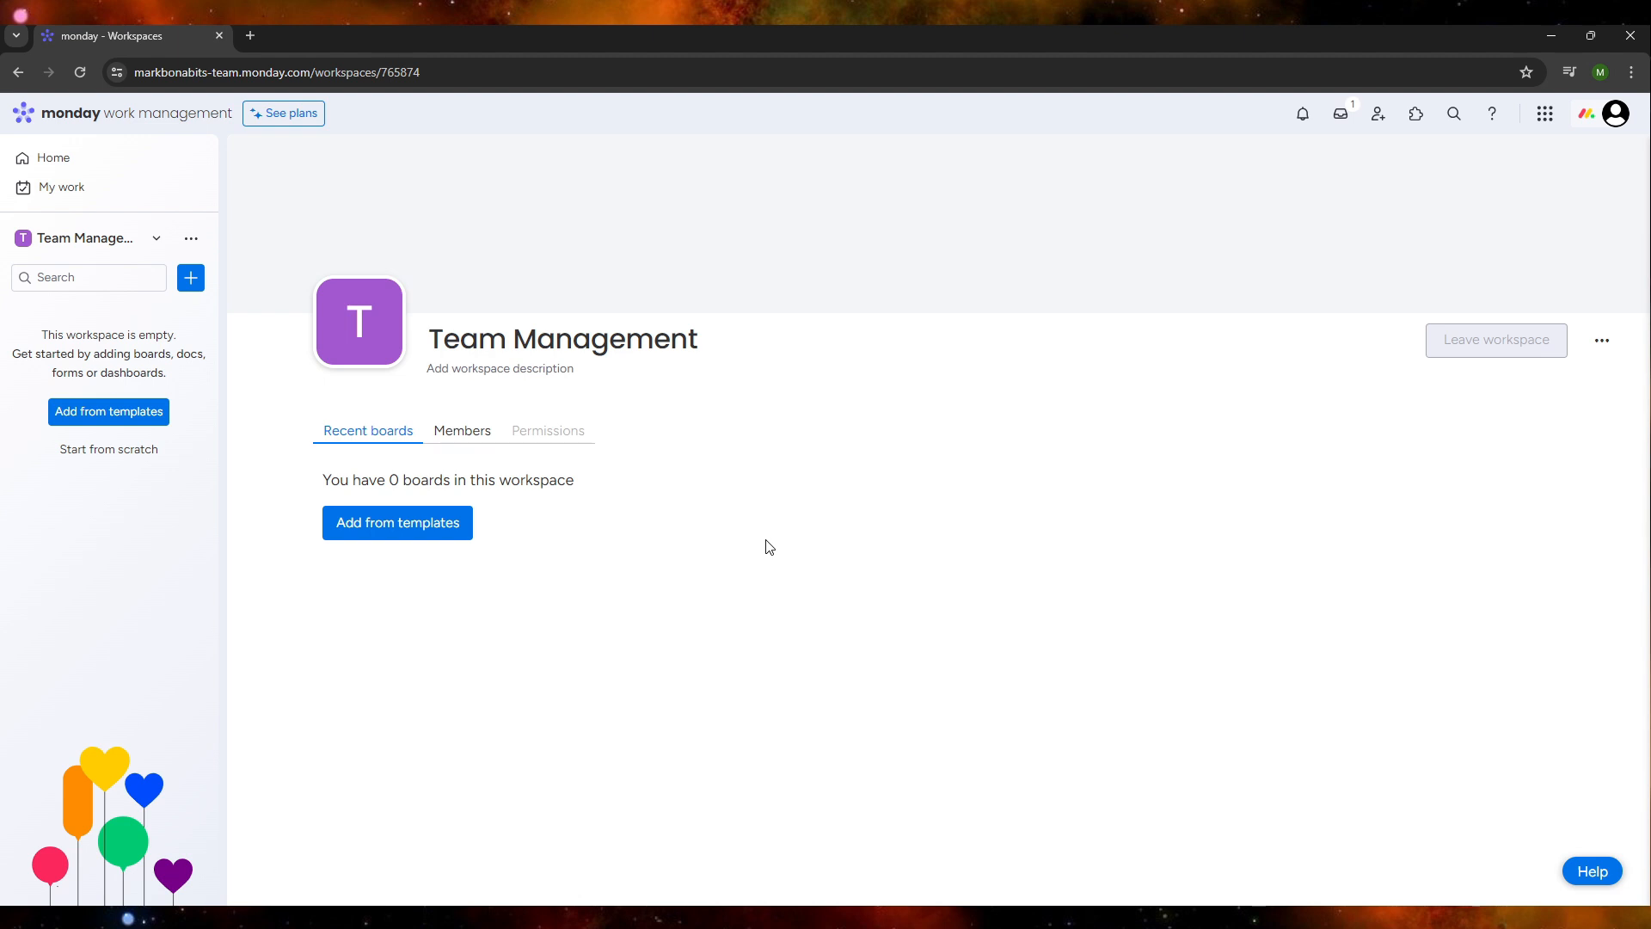
Open the template center for adding content to the Team Management workspace.
{"action": "left_click", "coordinate": [193, 283]}
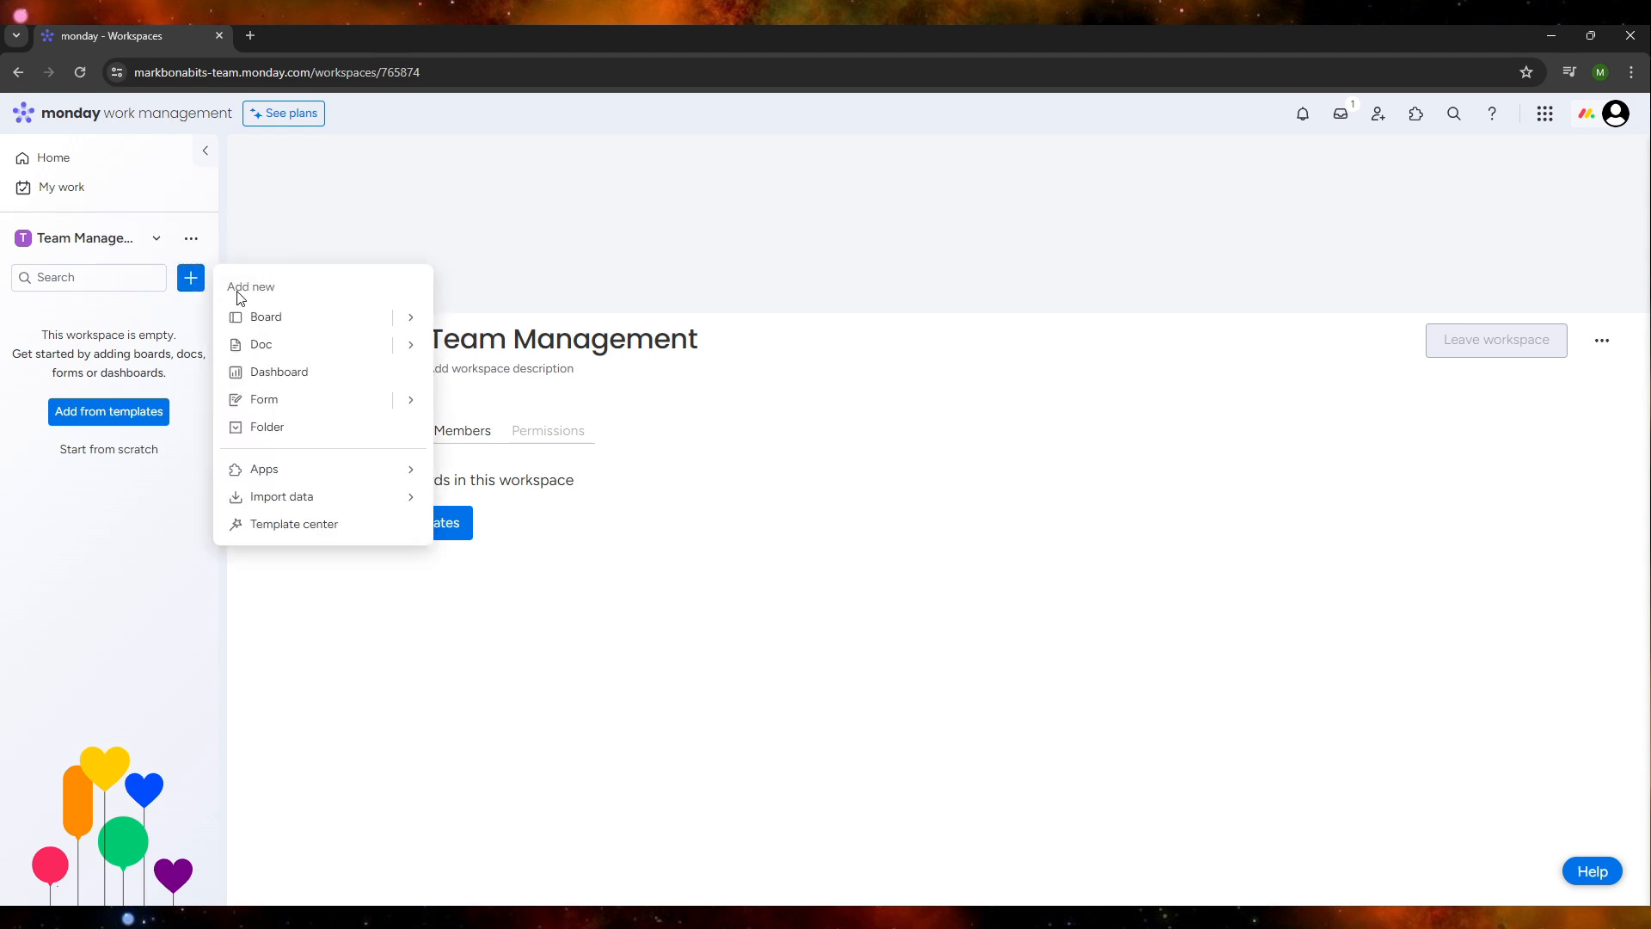
{"action": "left_click", "coordinate": [300, 325]}
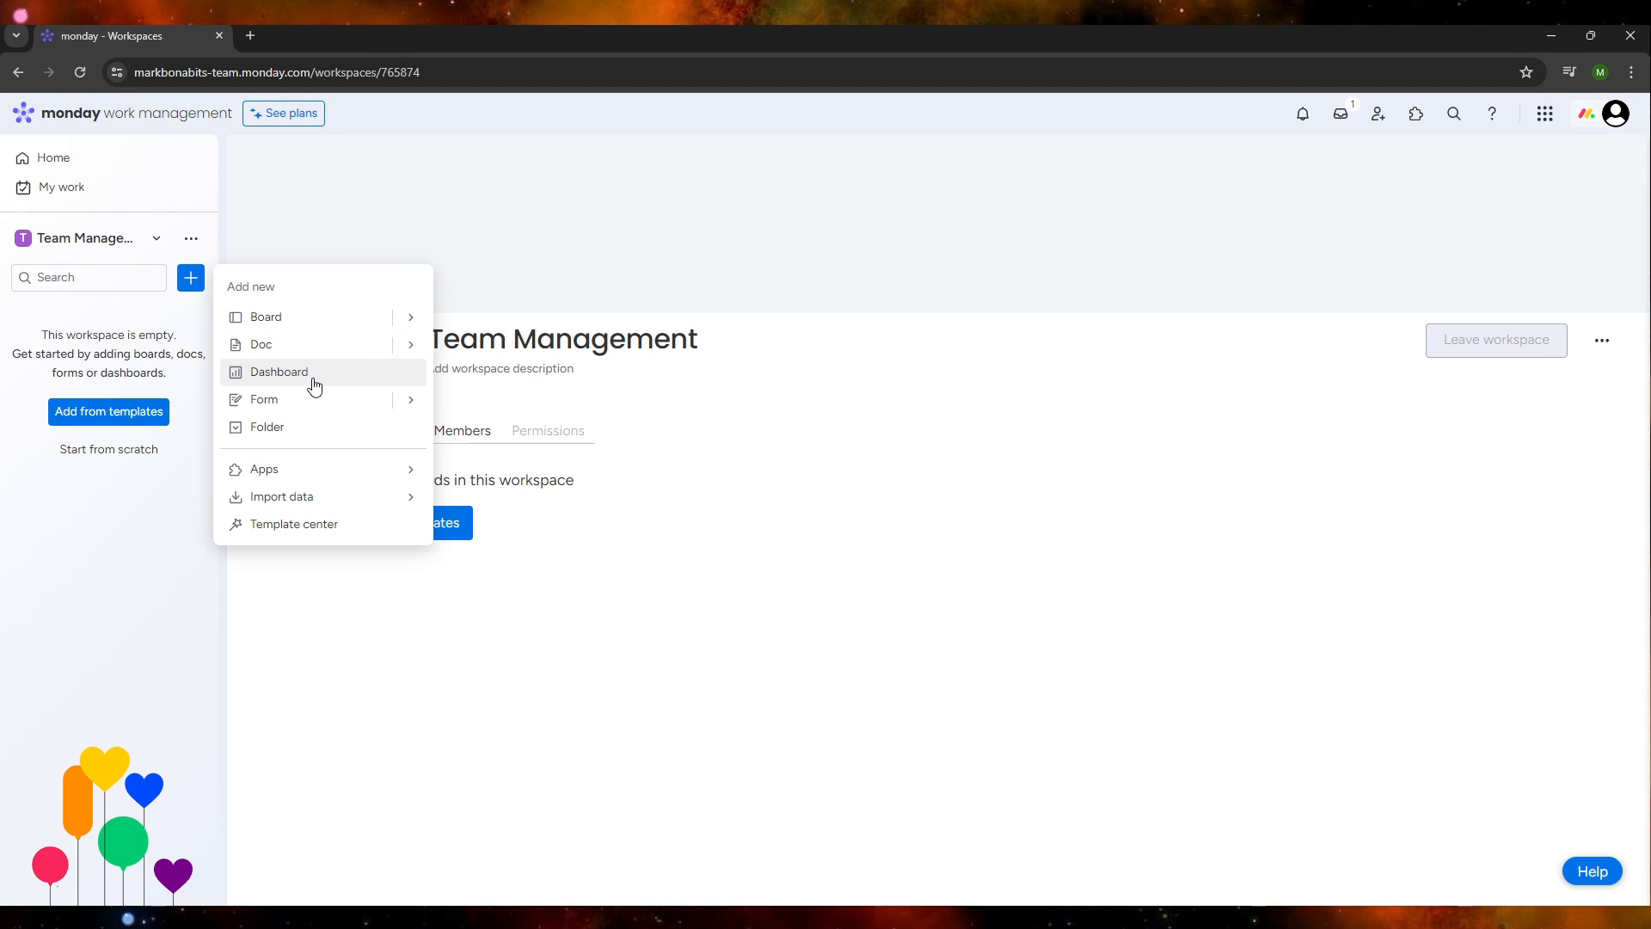
{"action": "left_click", "coordinate": [337, 476]}
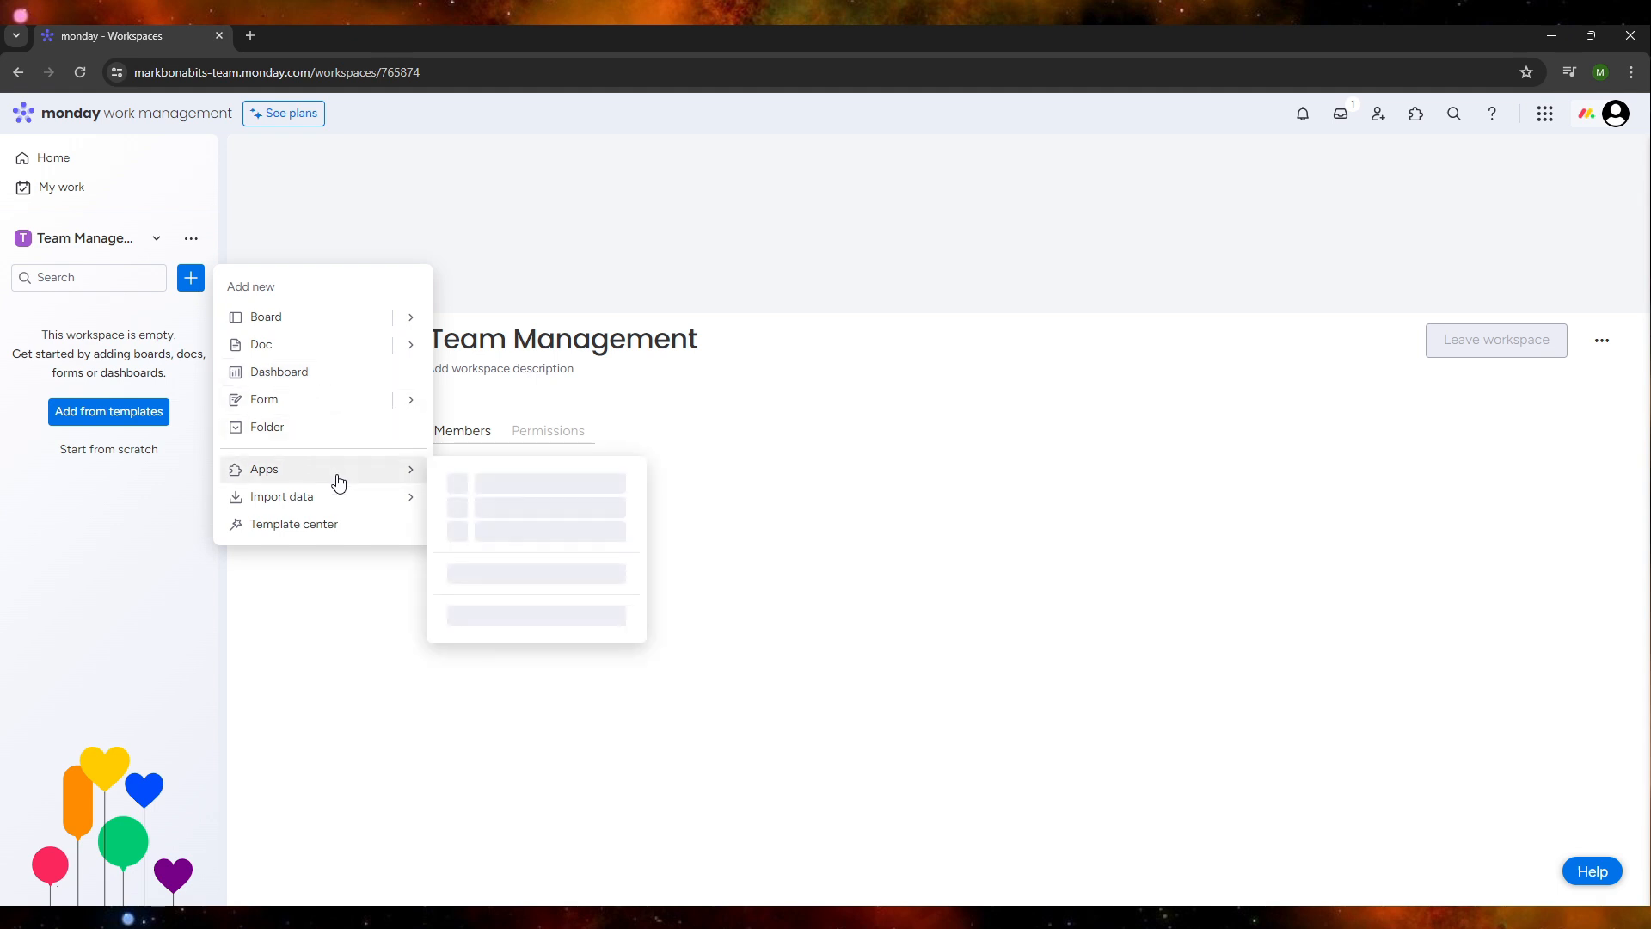
{"action": "mouse_move", "coordinate": [350, 508]}
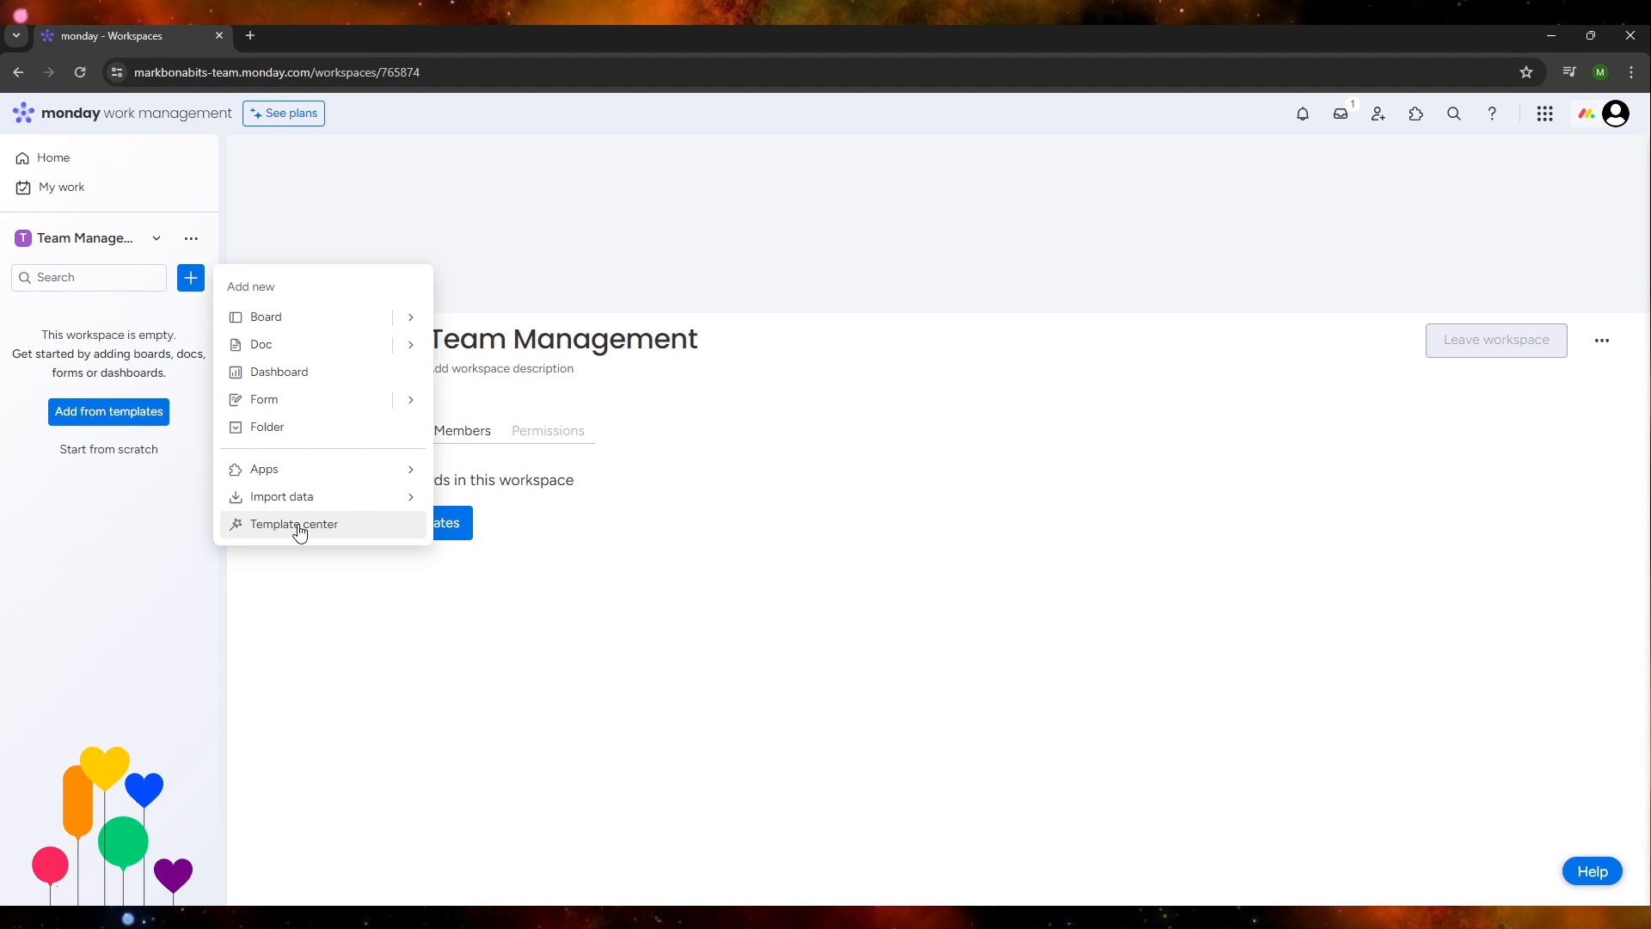
{"action": "left_click", "coordinate": [300, 532]}
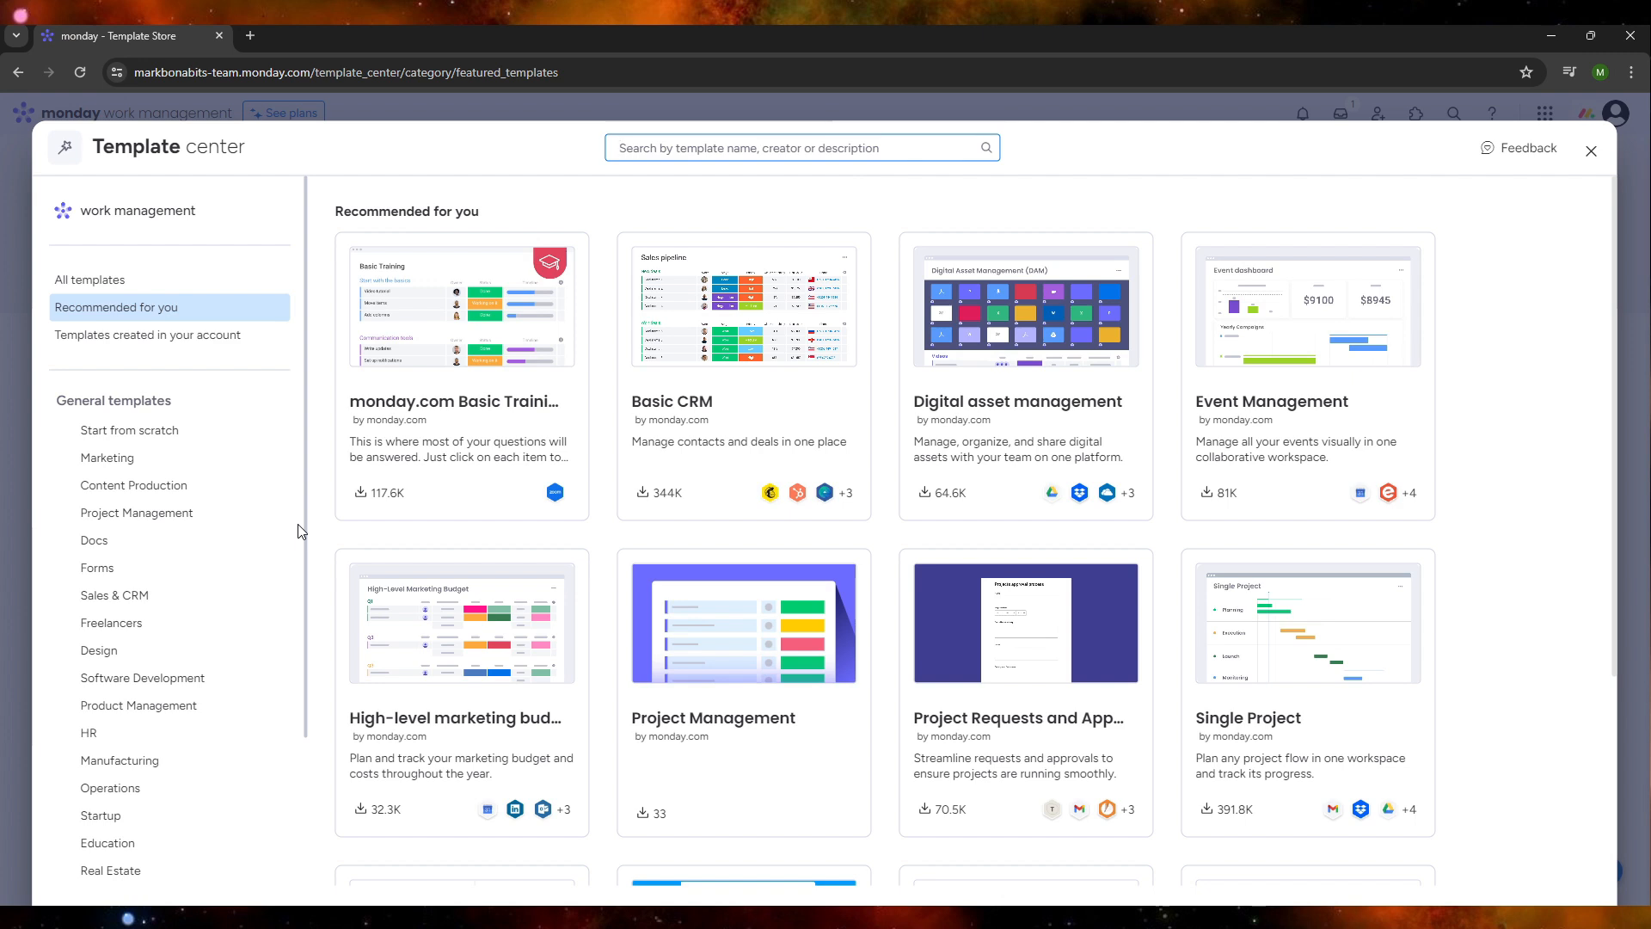
Browse the recommended templates and the Start from scratch, Marketing, Content Production and Project Management template categories.
{"action": "scroll", "coordinate": [931, 585], "scroll_direction": "down", "scroll_amount": 3}
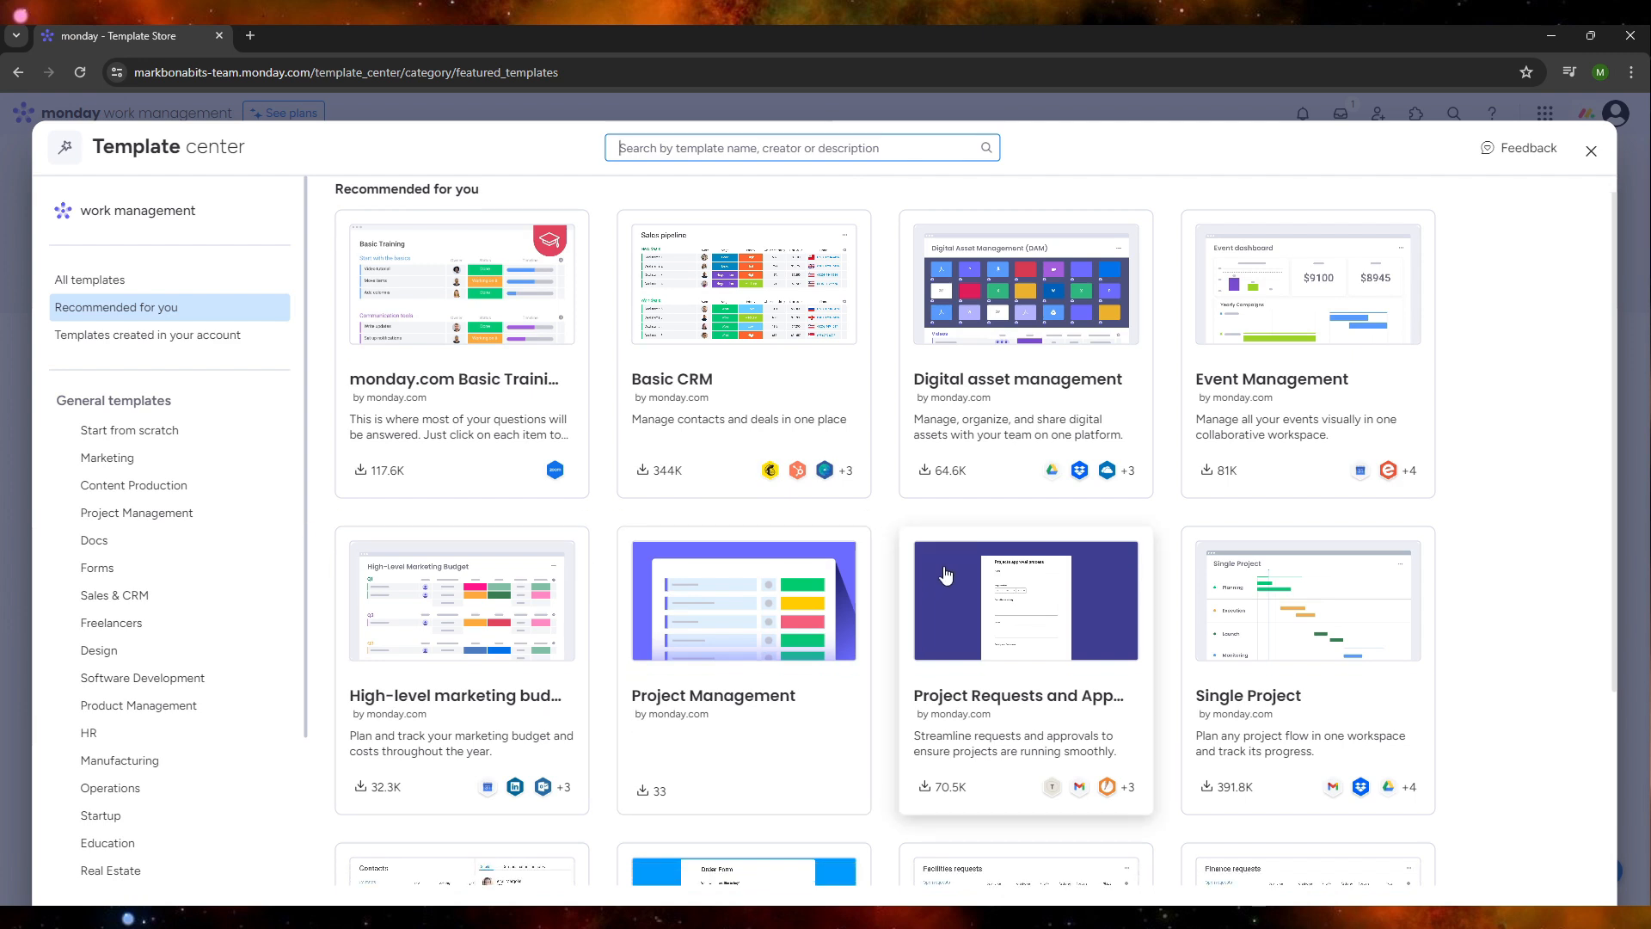
{"action": "scroll", "coordinate": [978, 563], "scroll_direction": "up", "scroll_amount": 3}
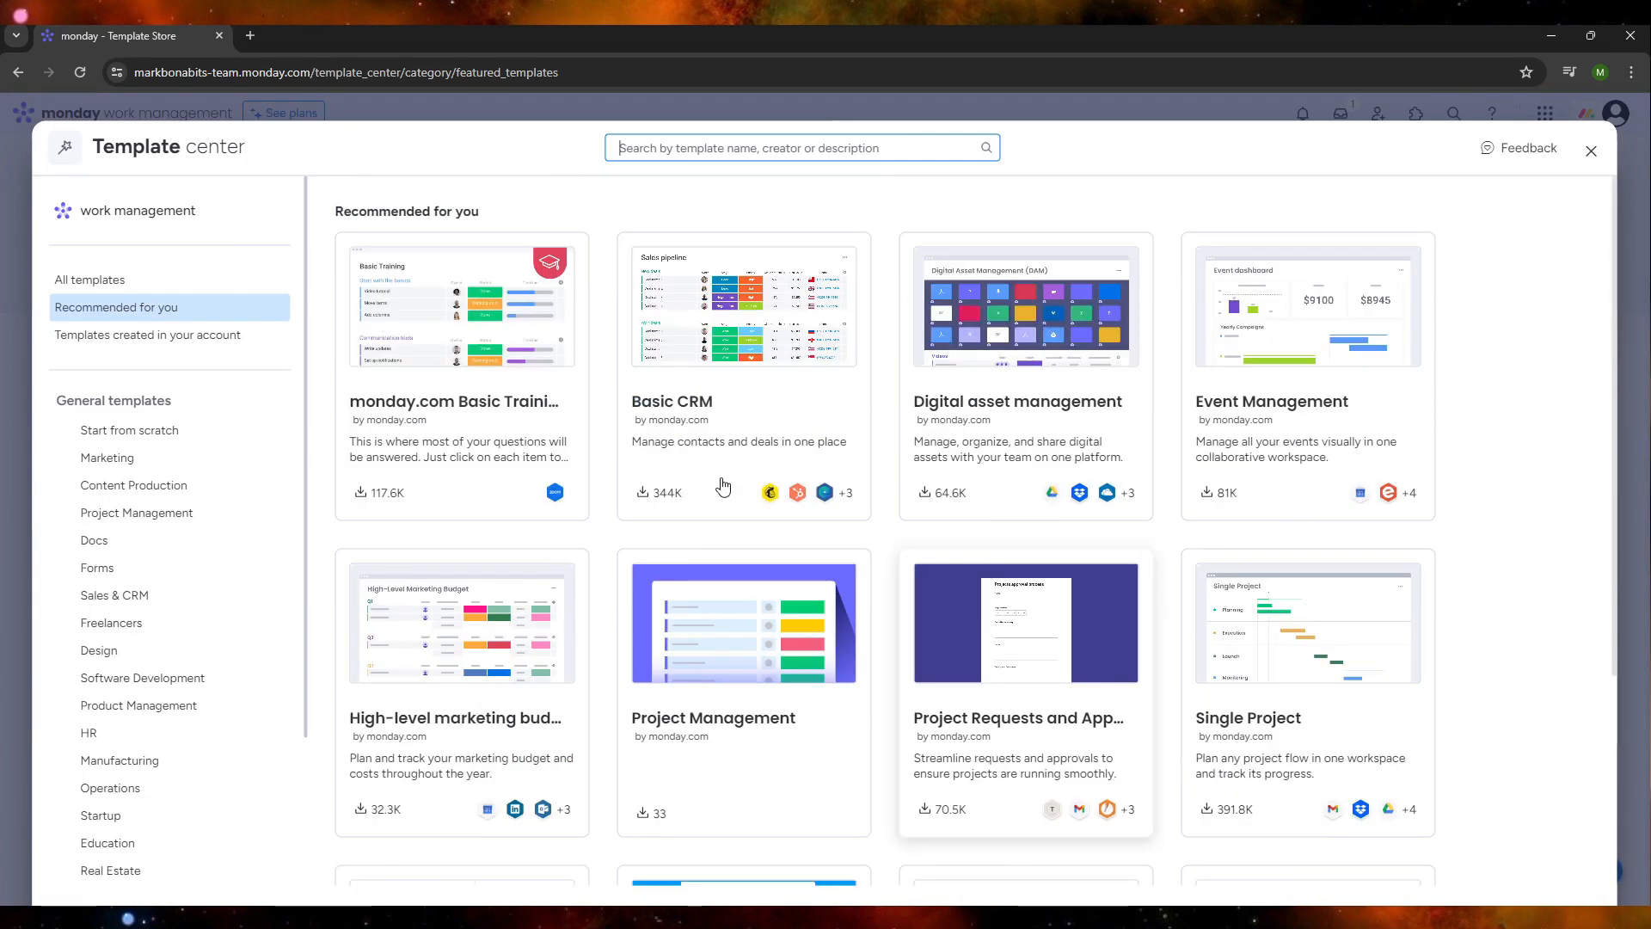
{"action": "left_click", "coordinate": [136, 437]}
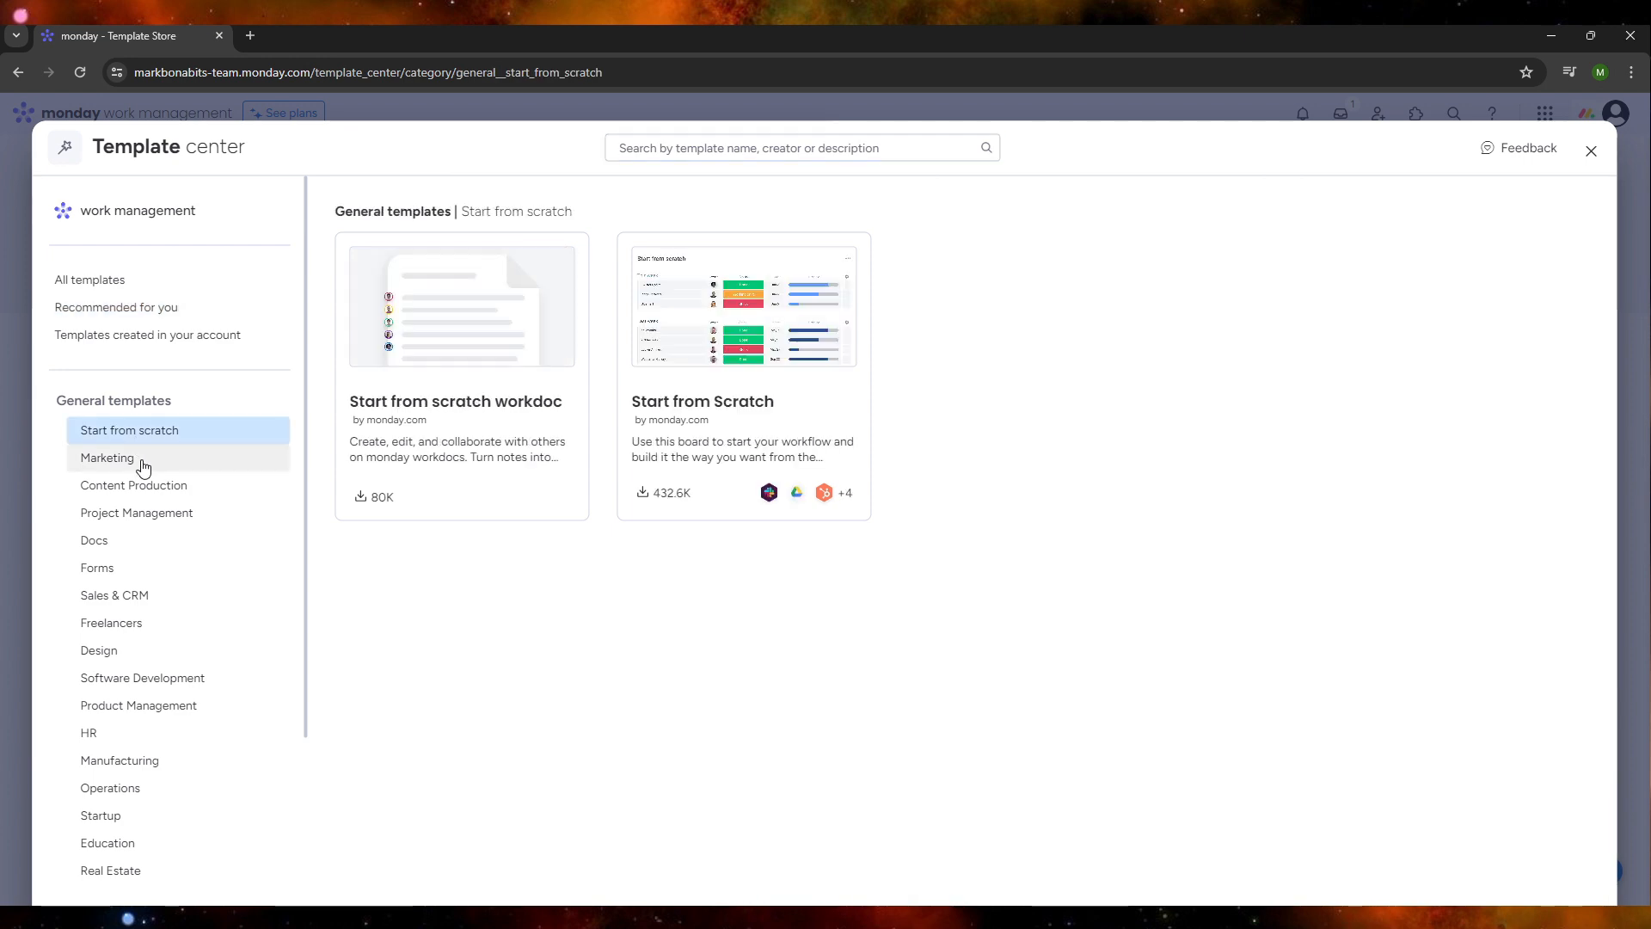
{"action": "left_click", "coordinate": [140, 459]}
{"action": "left_click", "coordinate": [168, 496]}
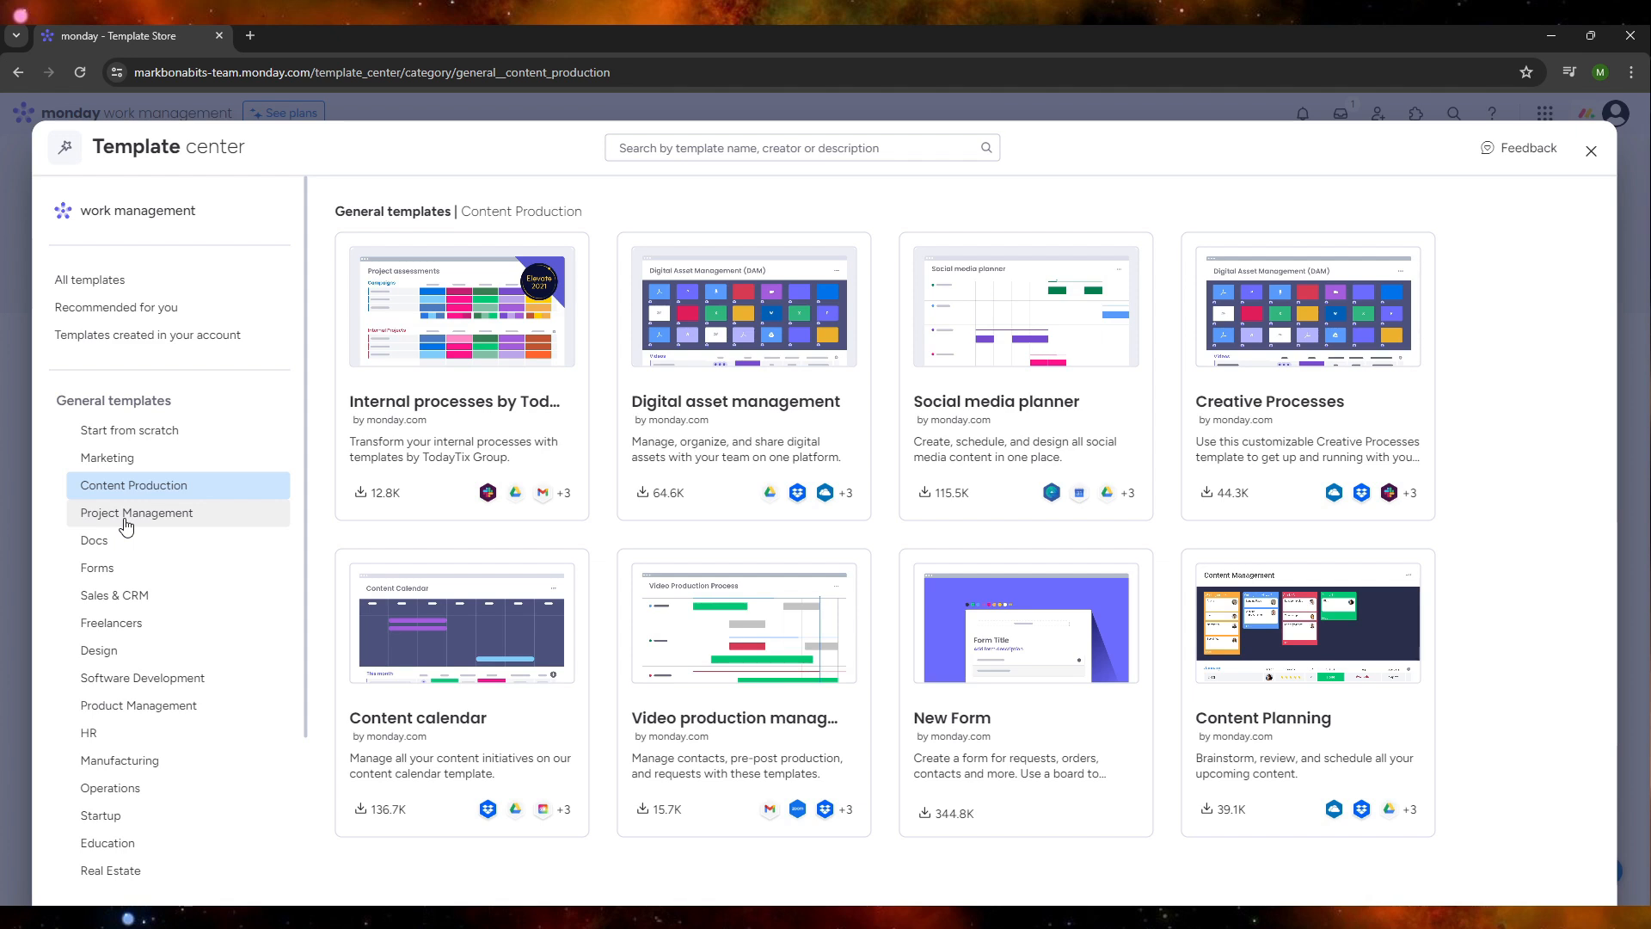
{"action": "left_click", "coordinate": [125, 523]}
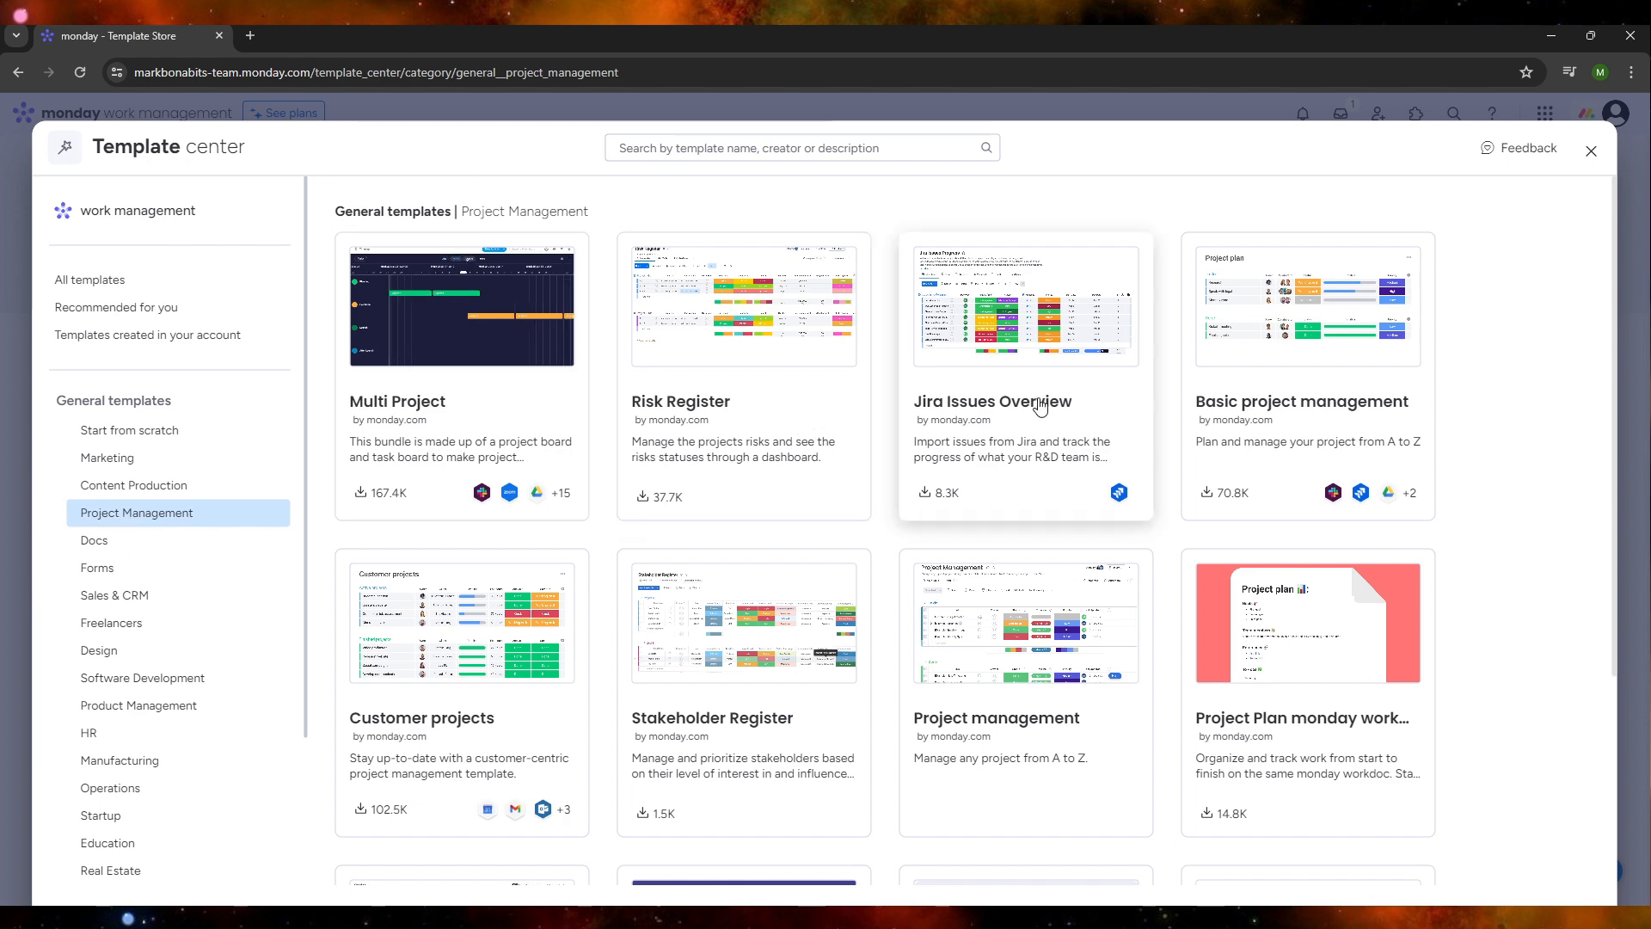
{"action": "scroll", "coordinate": [1051, 397], "scroll_direction": "down", "scroll_amount": 2}
{"action": "scroll", "coordinate": [1051, 396], "scroll_direction": "down", "scroll_amount": 2}
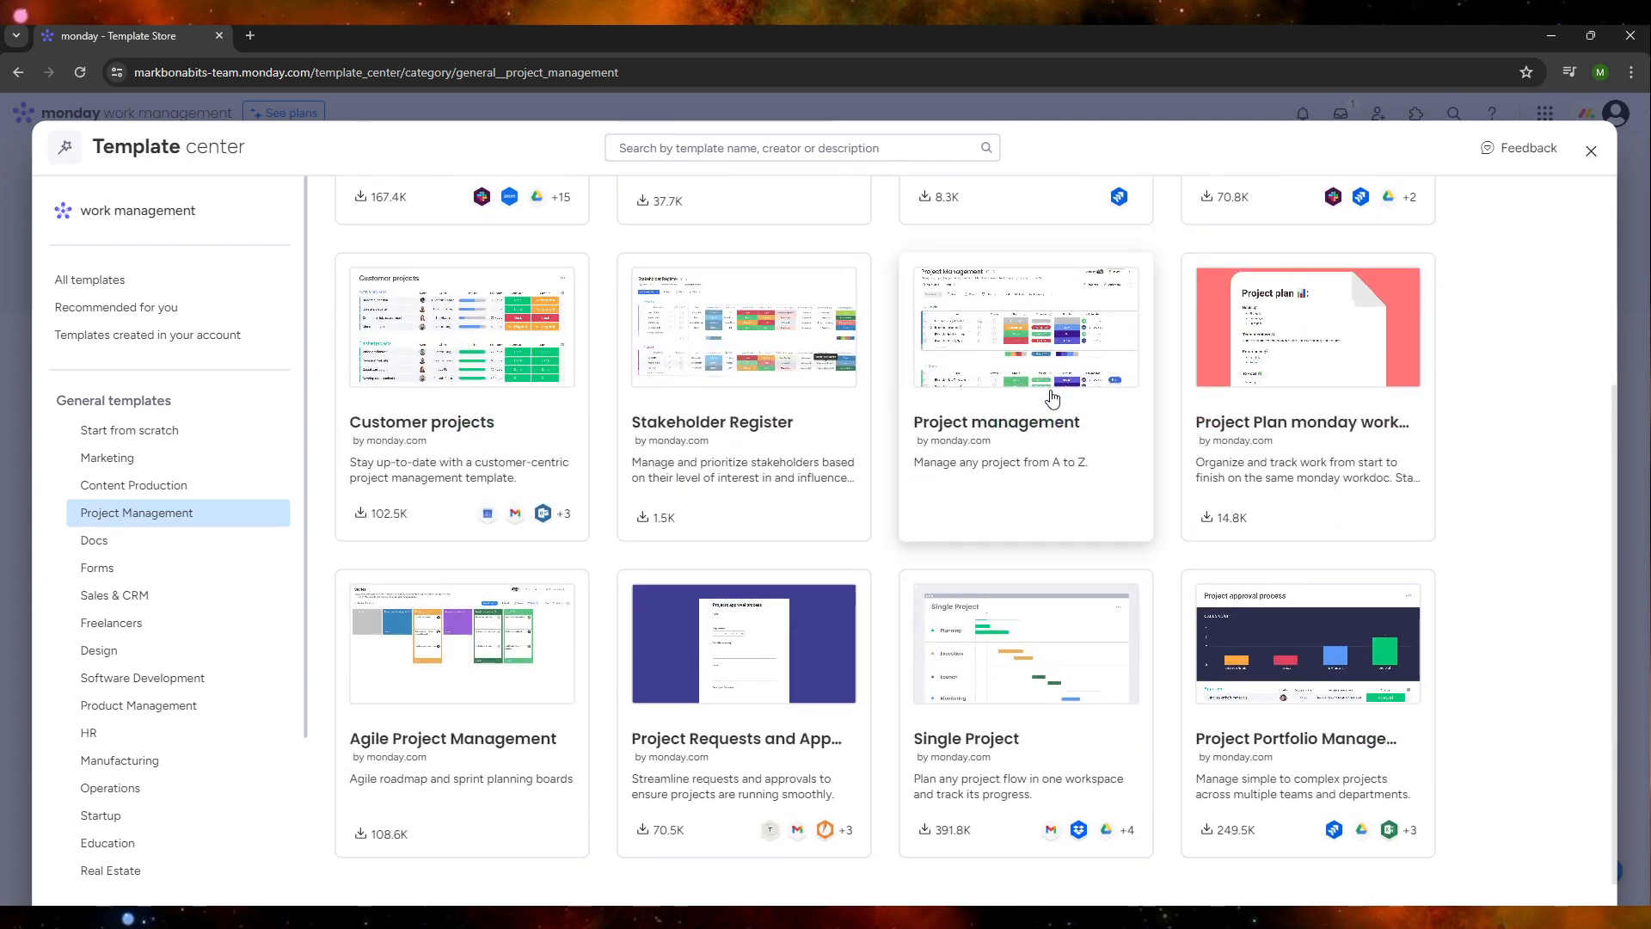
{"action": "scroll", "coordinate": [1051, 397], "scroll_direction": "up", "scroll_amount": 4}
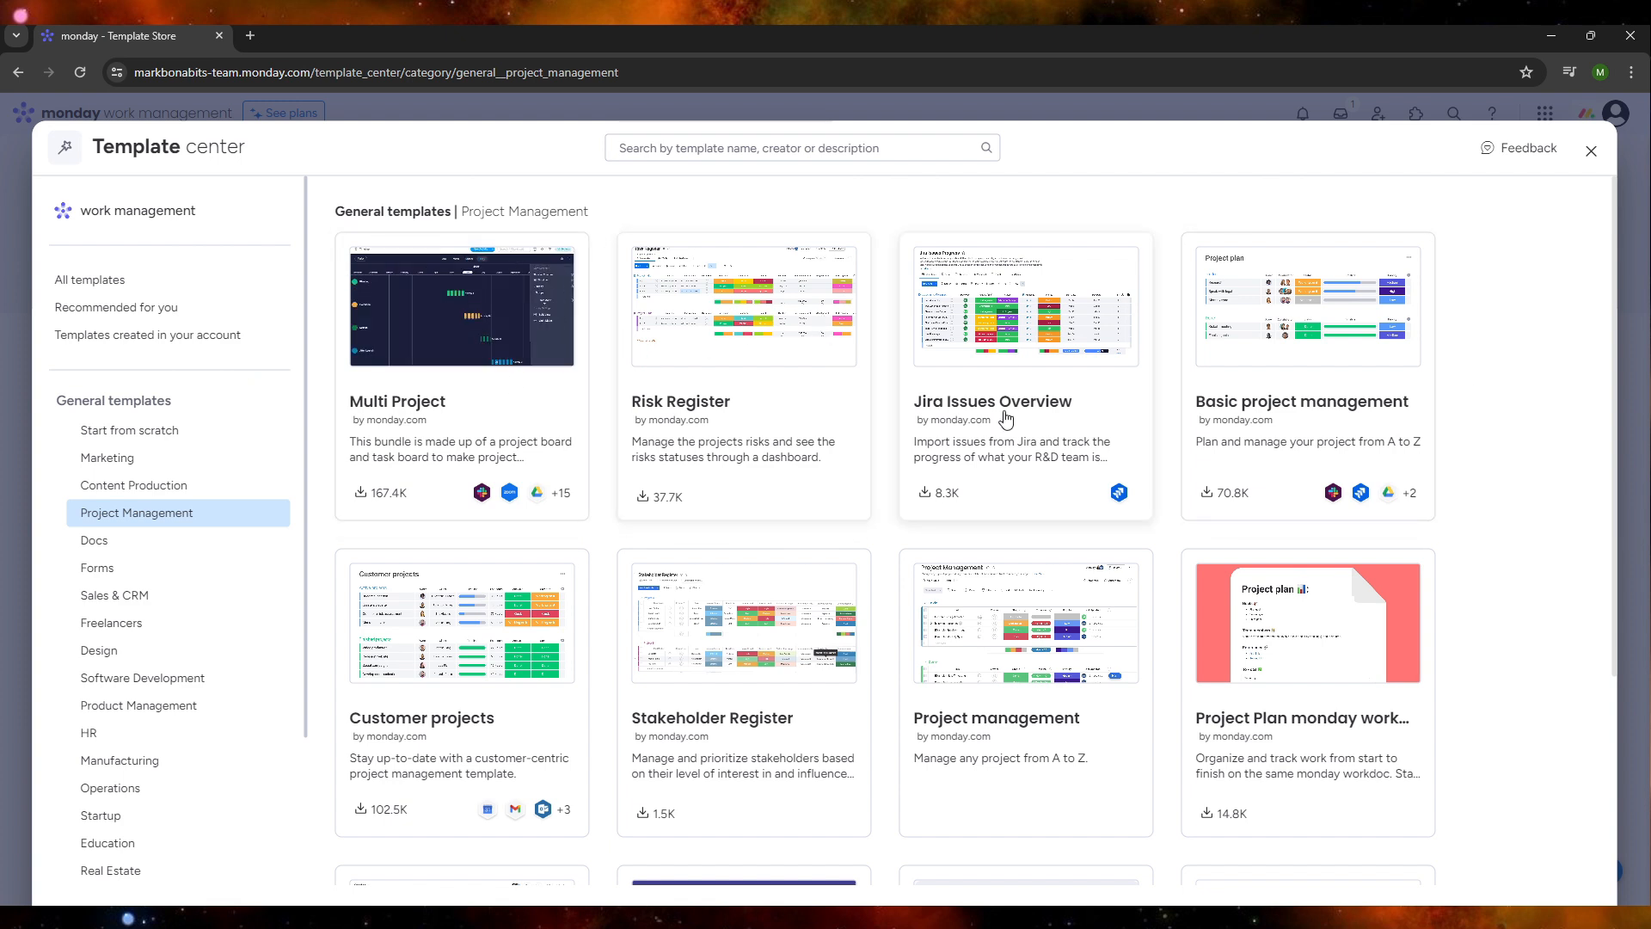
{"action": "scroll", "coordinate": [967, 487], "scroll_direction": "down", "scroll_amount": 3}
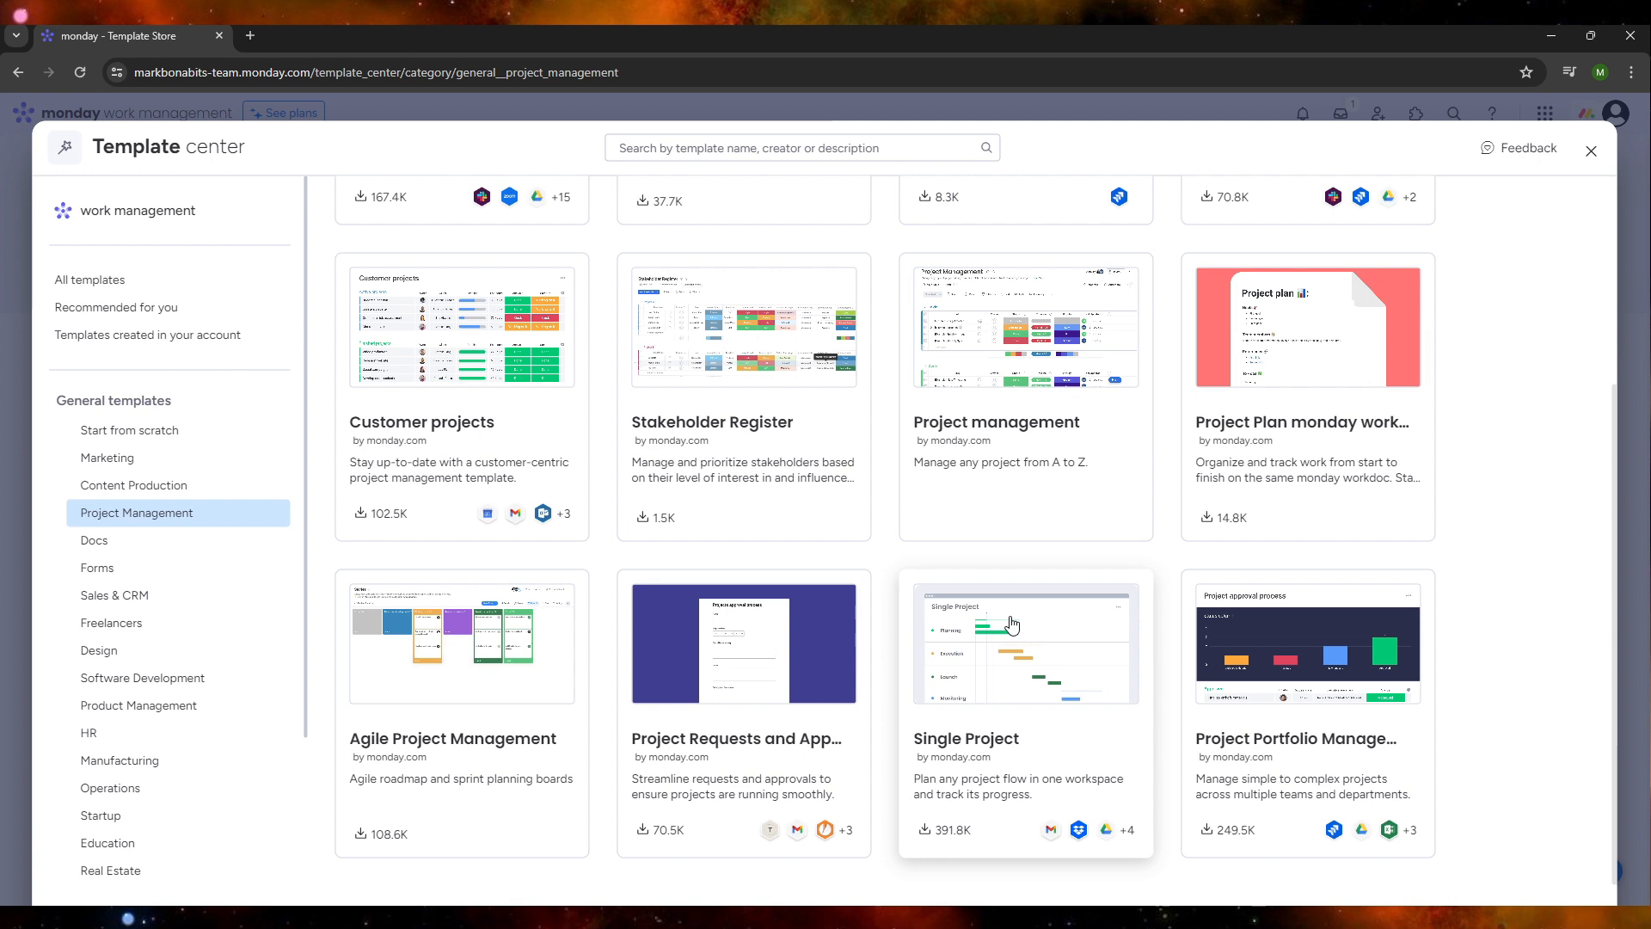
{"action": "scroll", "coordinate": [1012, 623], "scroll_direction": "up", "scroll_amount": 3}
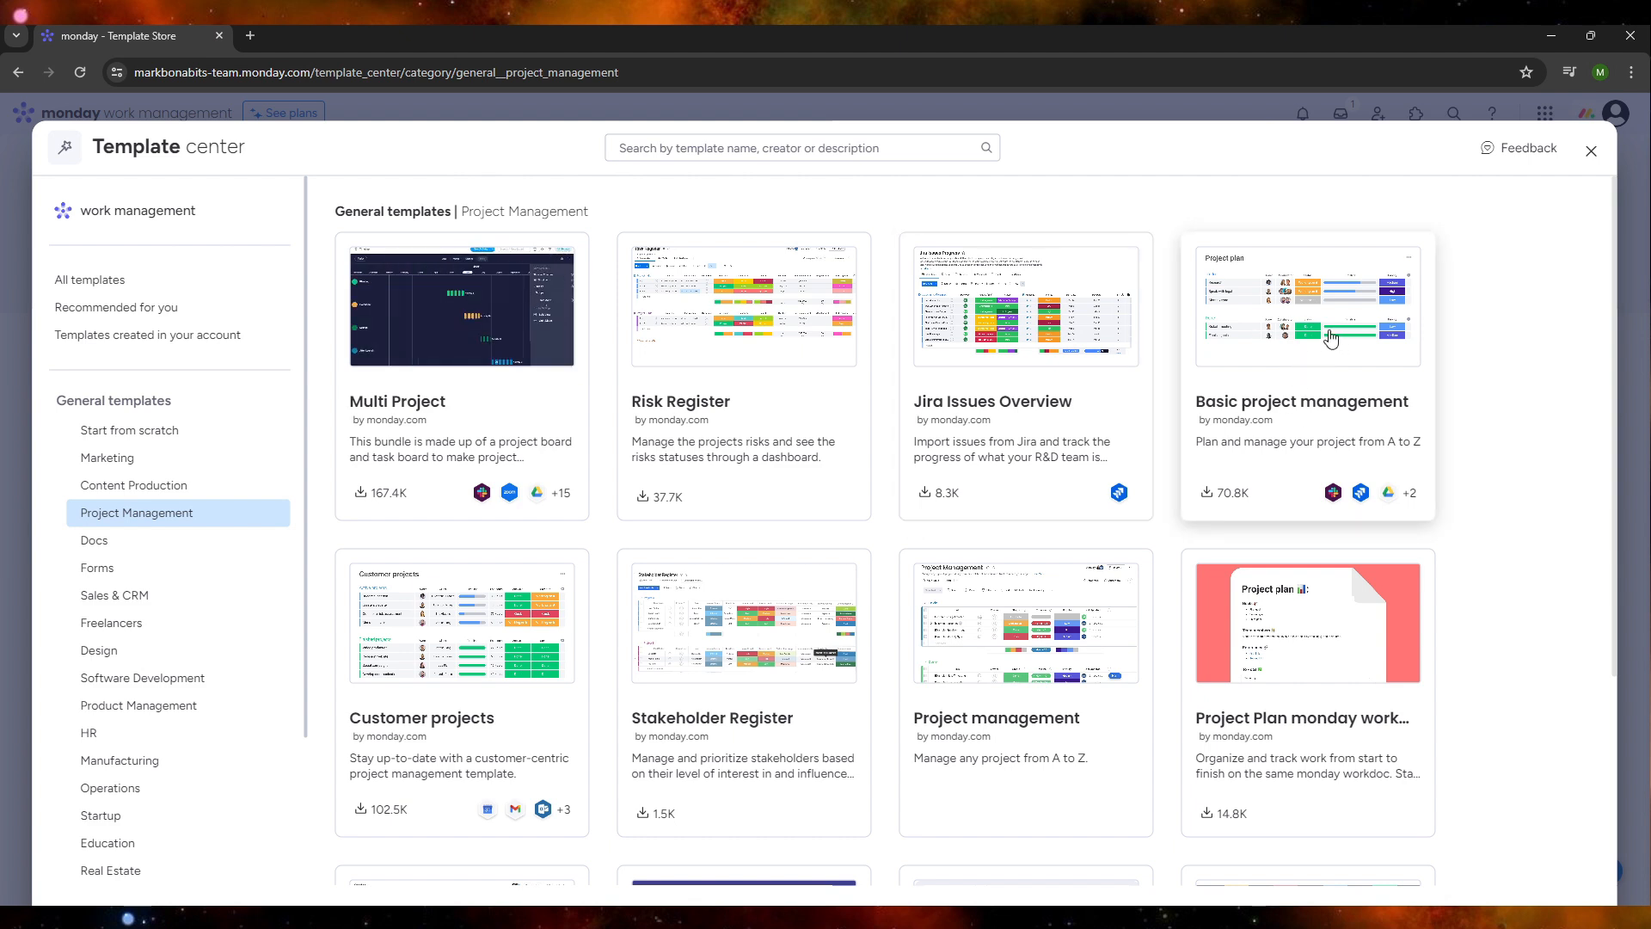
{"action": "scroll", "coordinate": [1216, 390], "scroll_direction": "down", "scroll_amount": 3}
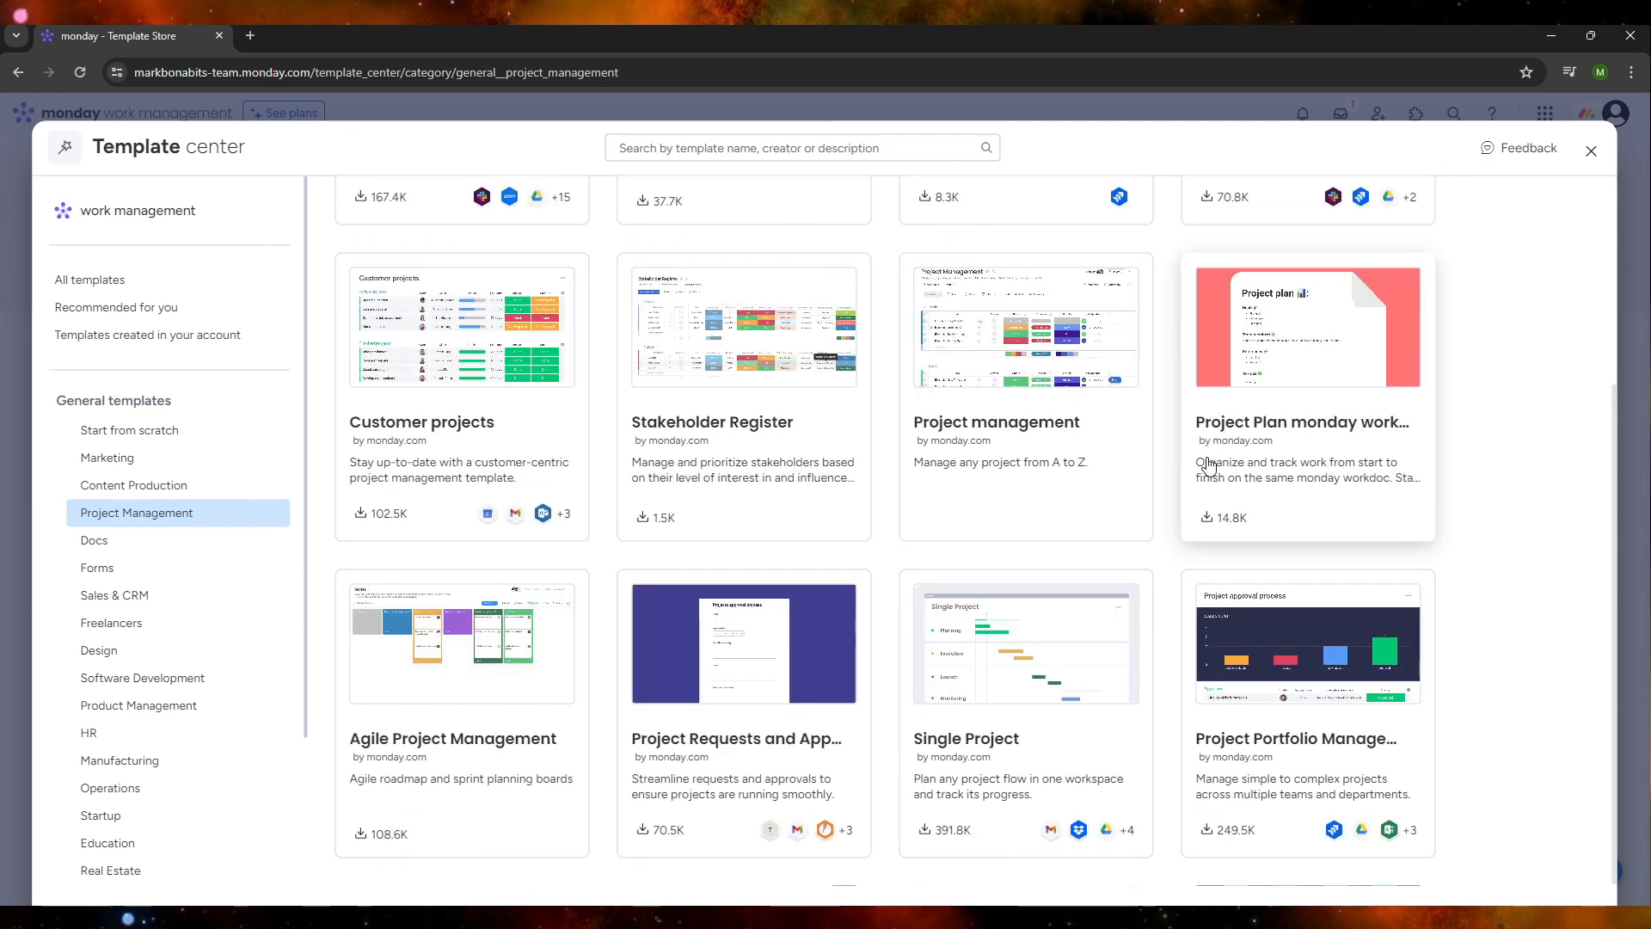
{"action": "scroll", "coordinate": [1032, 499], "scroll_direction": "up", "scroll_amount": 3}
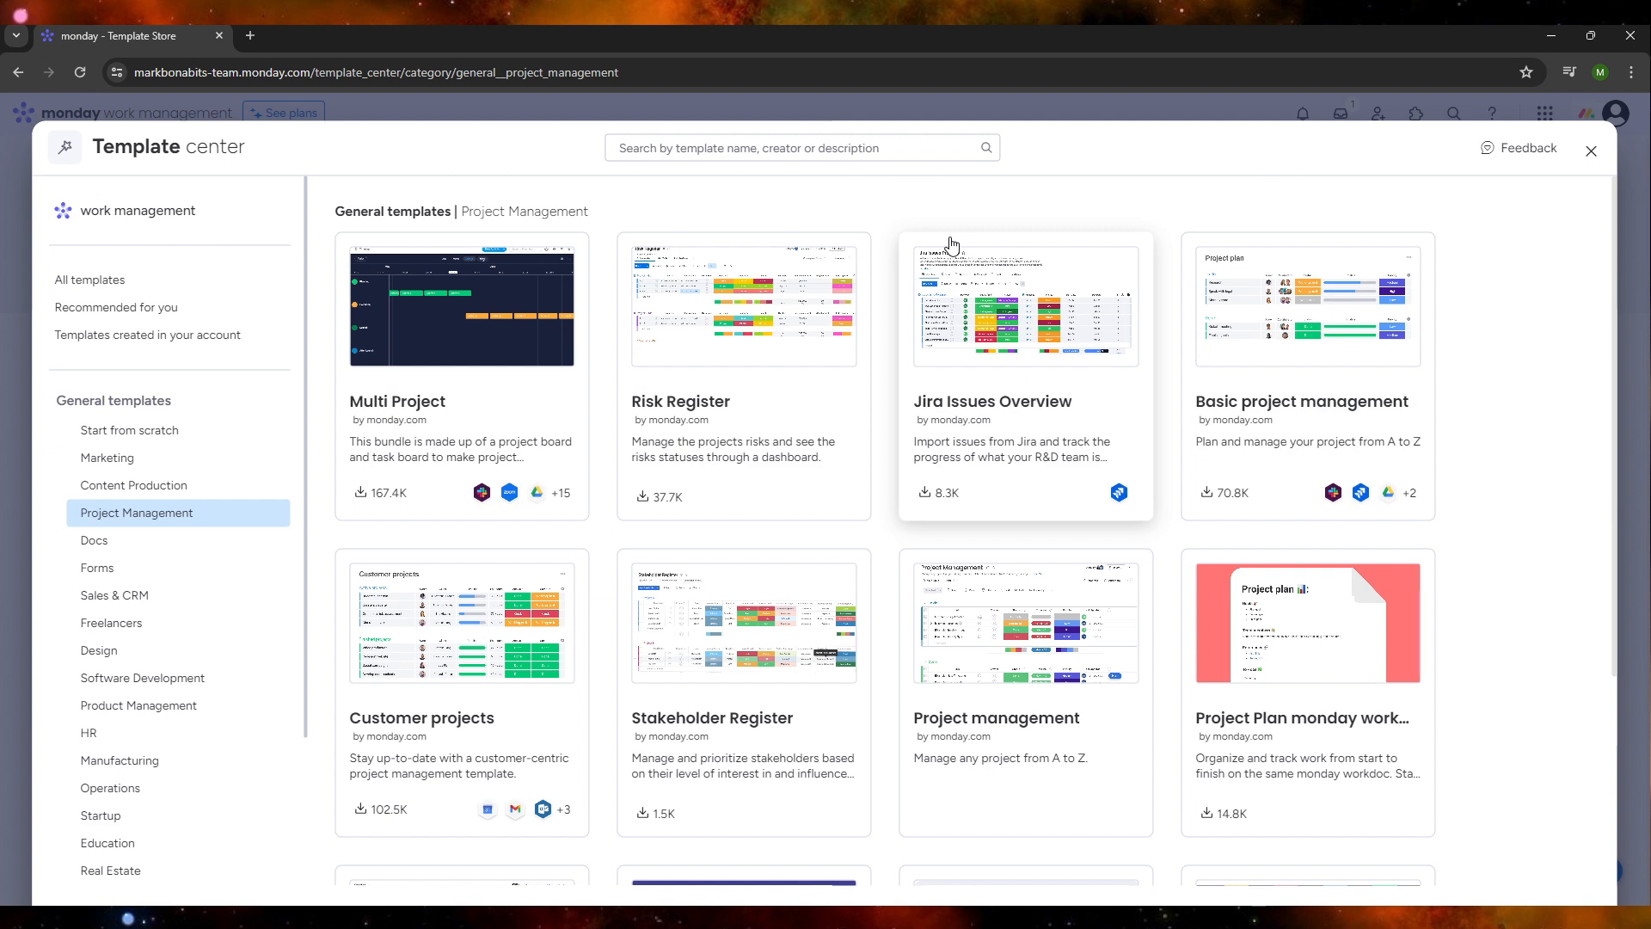
Add the Basic project management template to the workspace.
{"action": "left_click", "coordinate": [1272, 262]}
{"action": "scroll", "coordinate": [1002, 443], "scroll_direction": "down", "scroll_amount": 1}
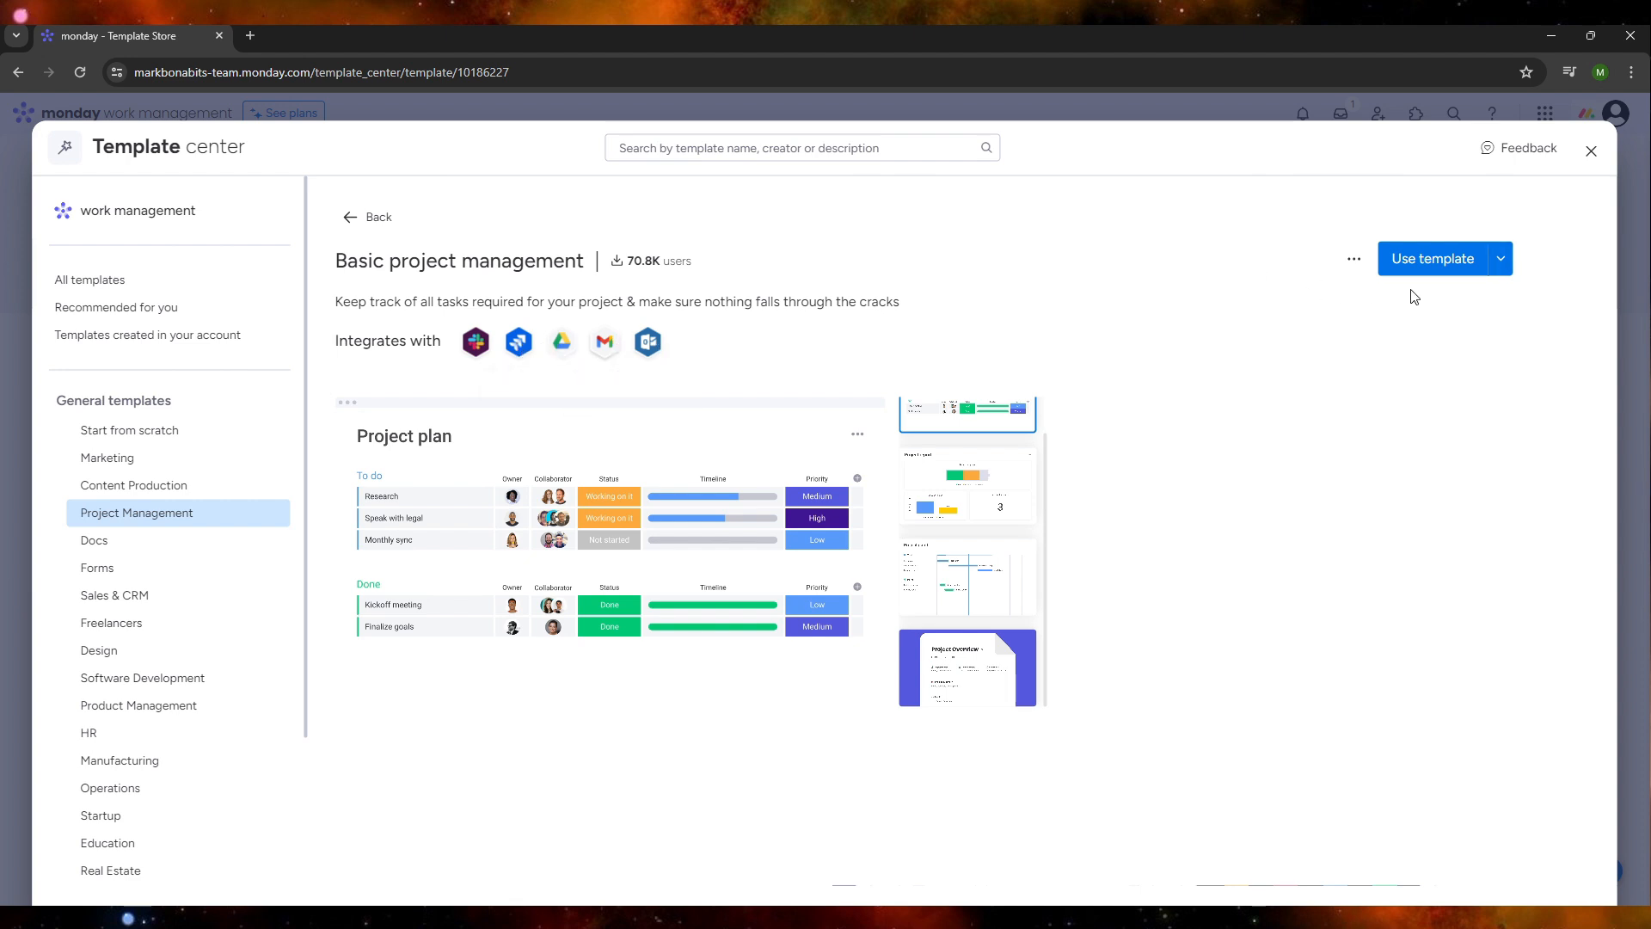
{"action": "left_click", "coordinate": [1434, 272]}
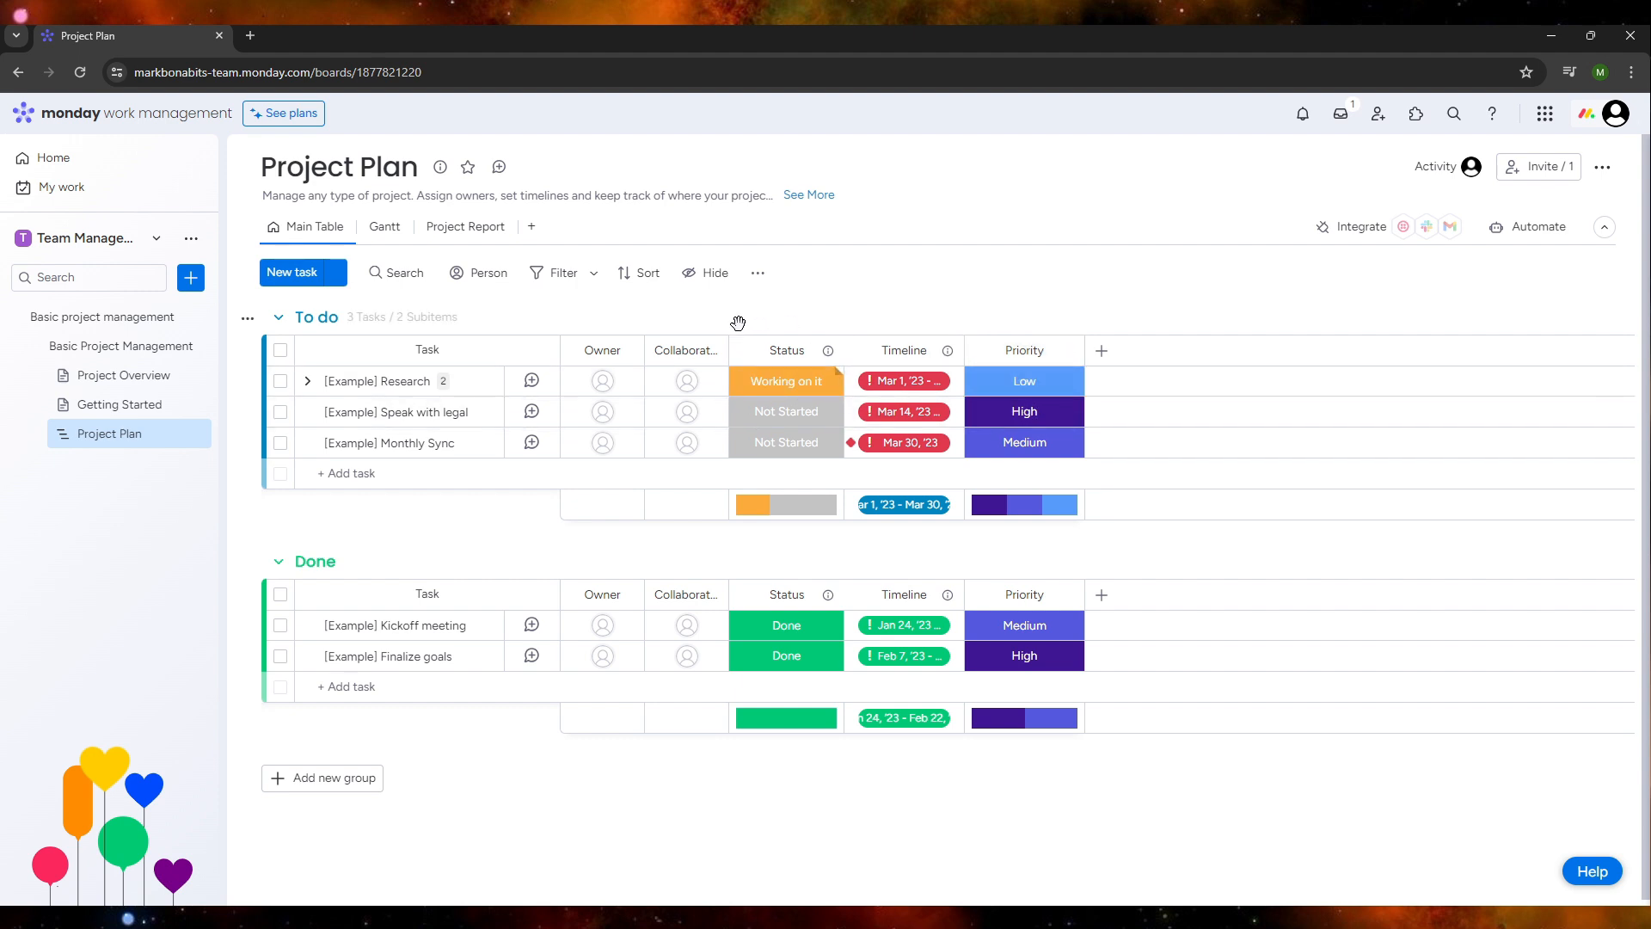
Rename the three example tasks in the To do group as Team 1, Team 2 and Team 3.
{"action": "left_click", "coordinate": [410, 381]}
{"action": "type", "text": "Team 1"}
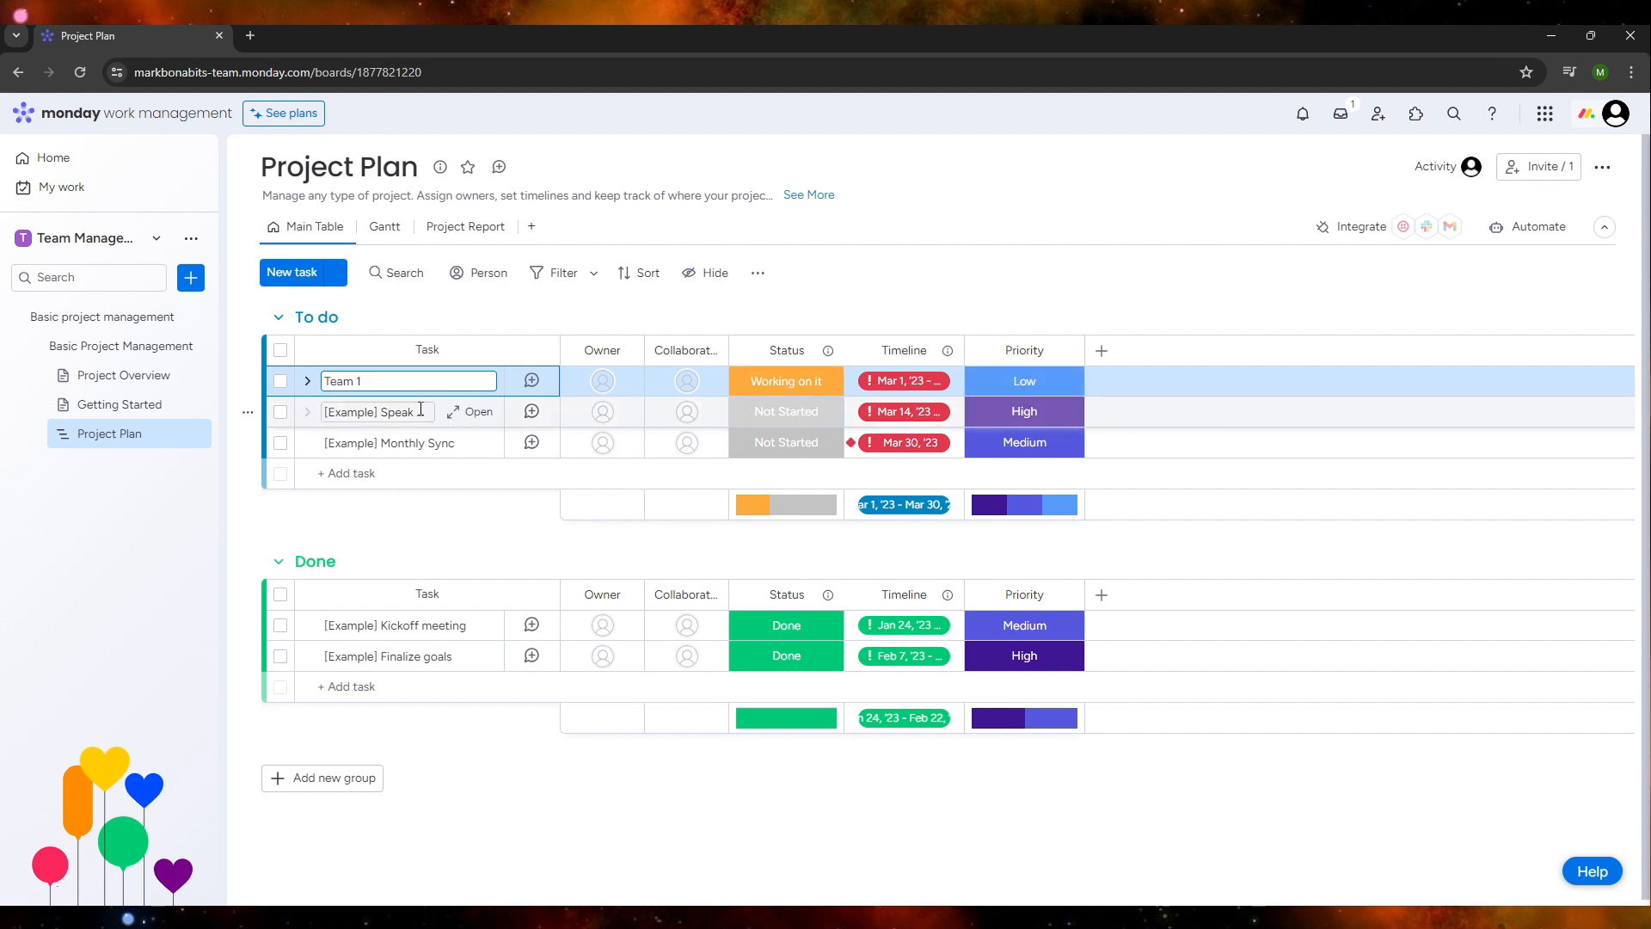
{"action": "left_click", "coordinate": [412, 414]}
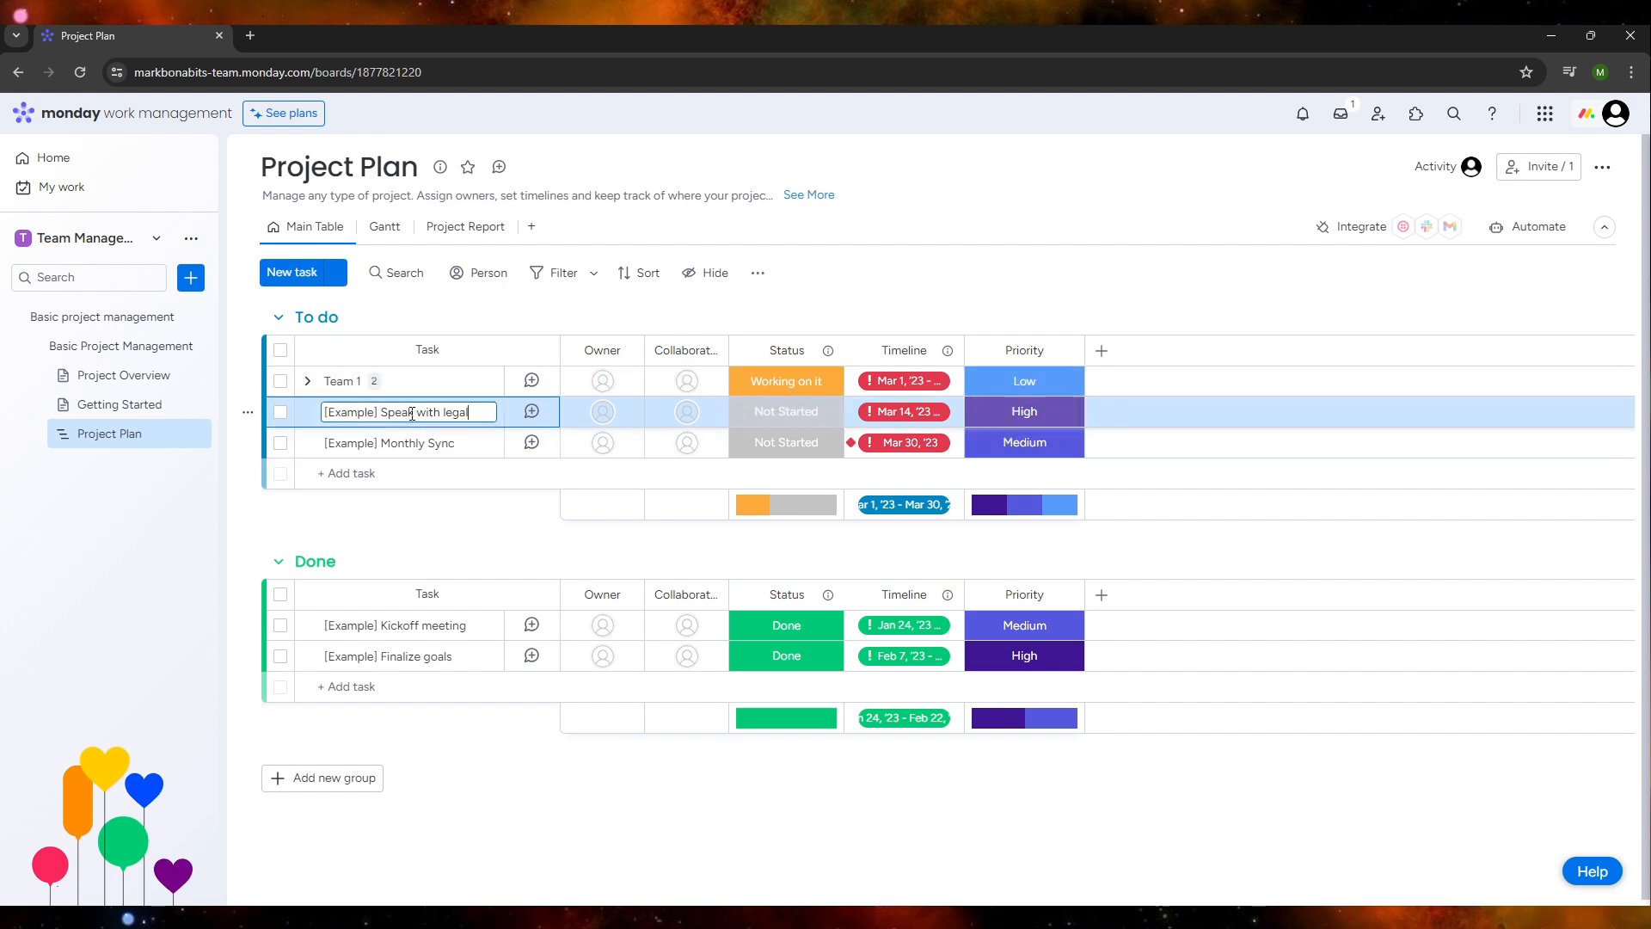
{"action": "type", "text": "Team 2"}
{"action": "left_click", "coordinate": [413, 442]}
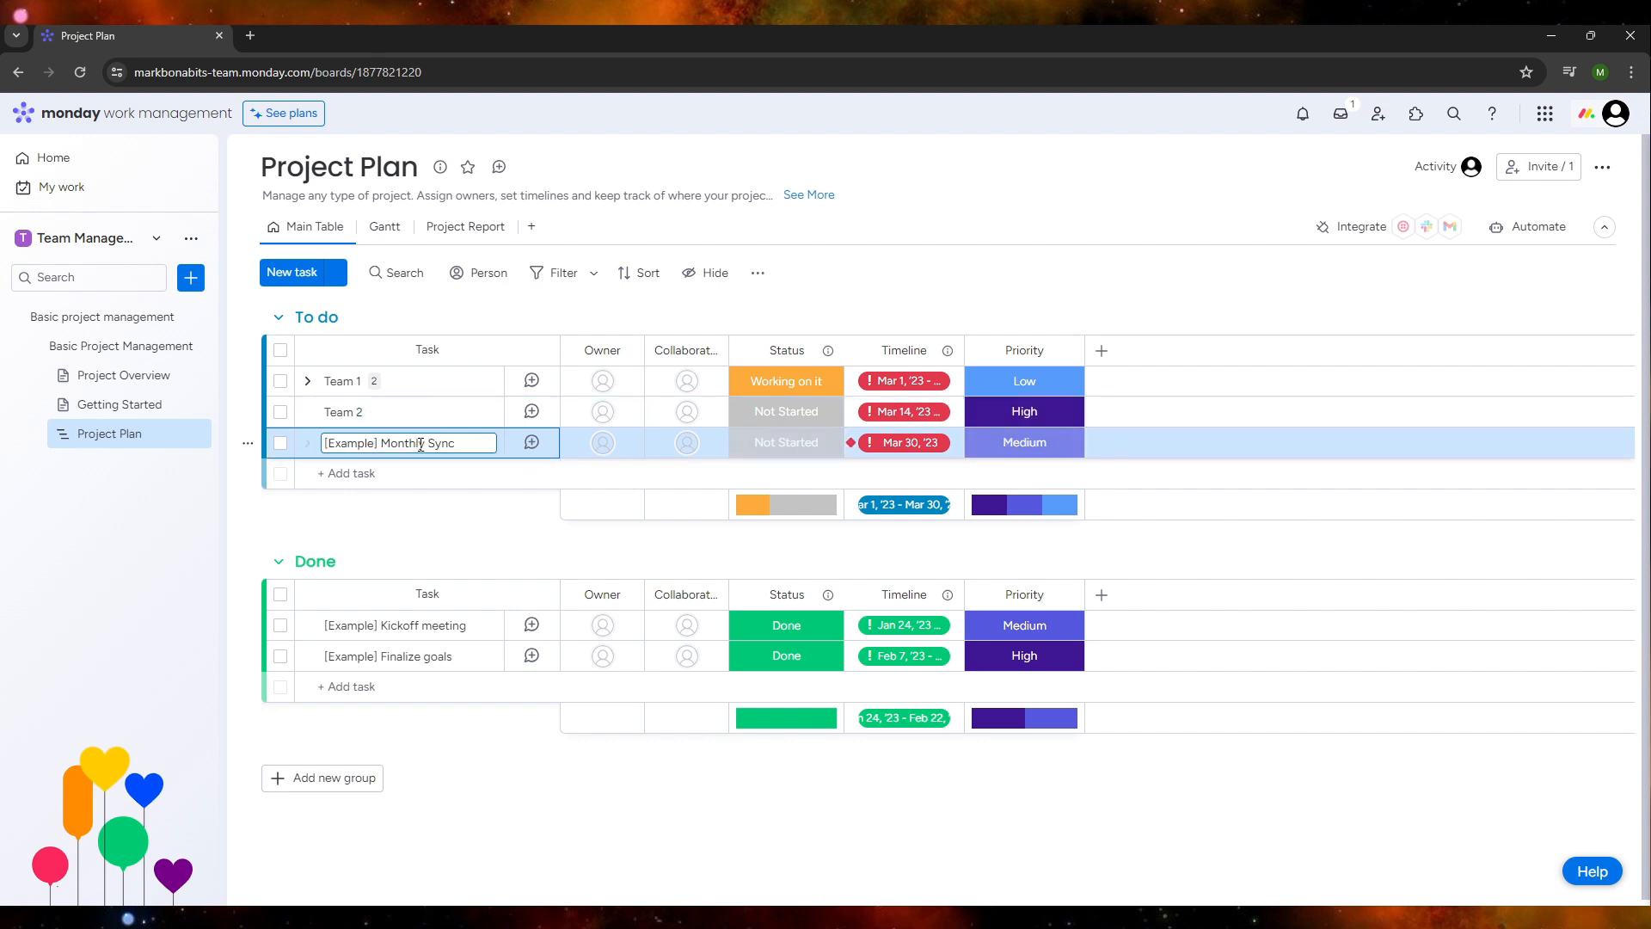
{"action": "key", "text": "ctrl+a"}
{"action": "type", "text": "Team 3"}
{"action": "left_click", "coordinate": [516, 307]}
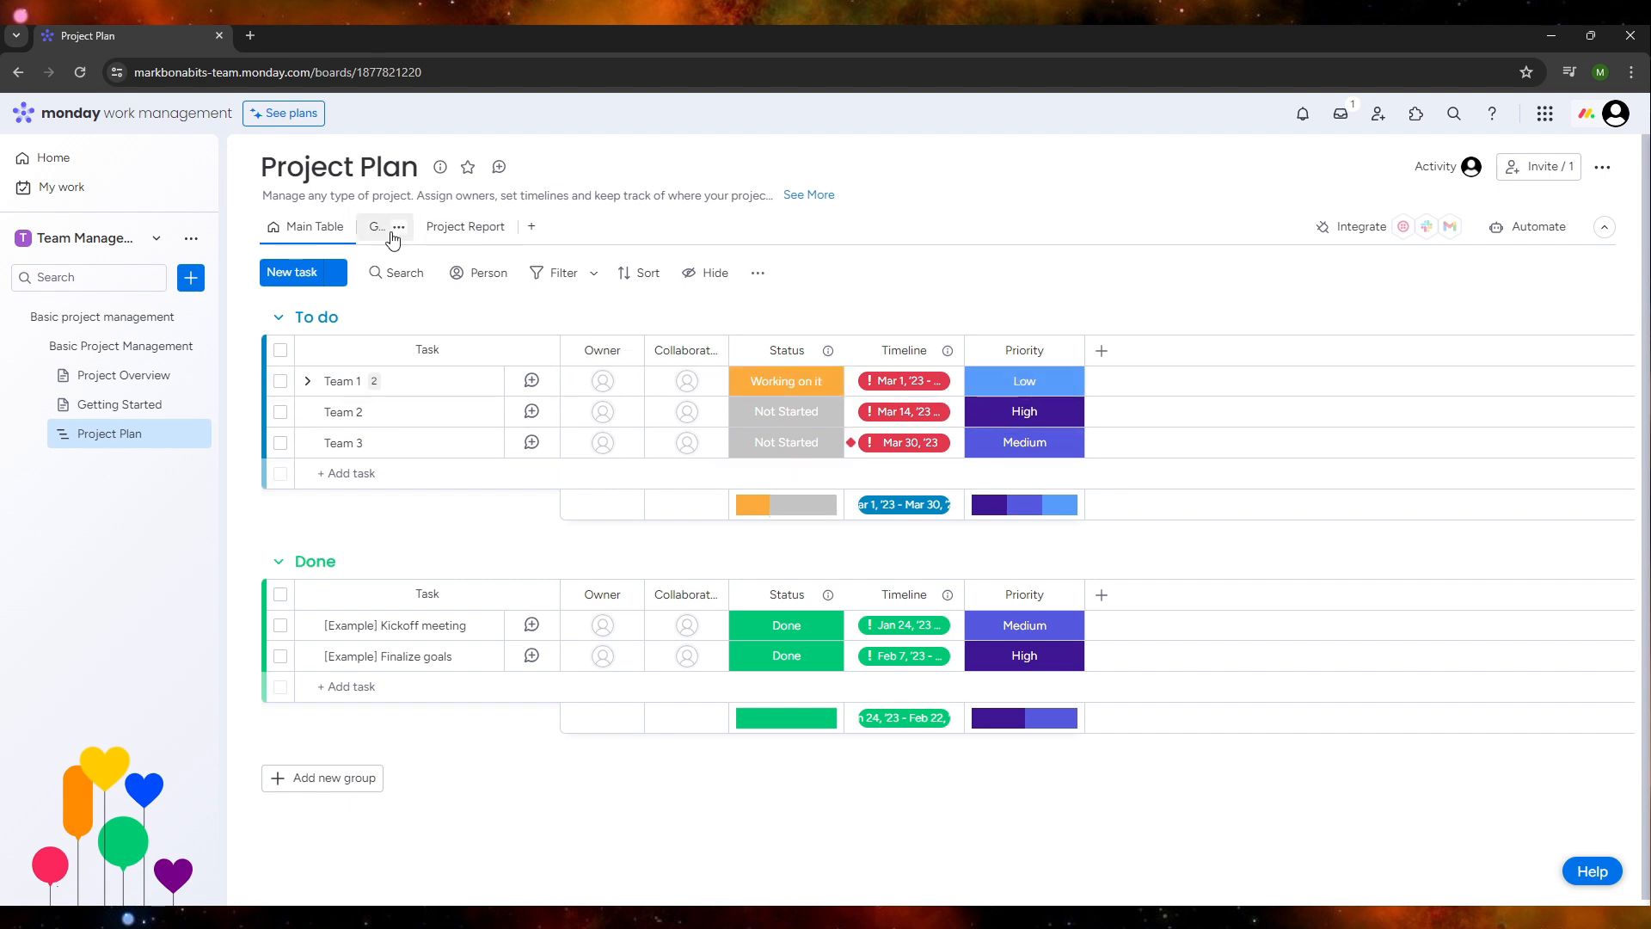
Examine the Project Plan board's task schedule along the timeline in the Gantt view.
{"action": "left_click", "coordinate": [377, 232]}
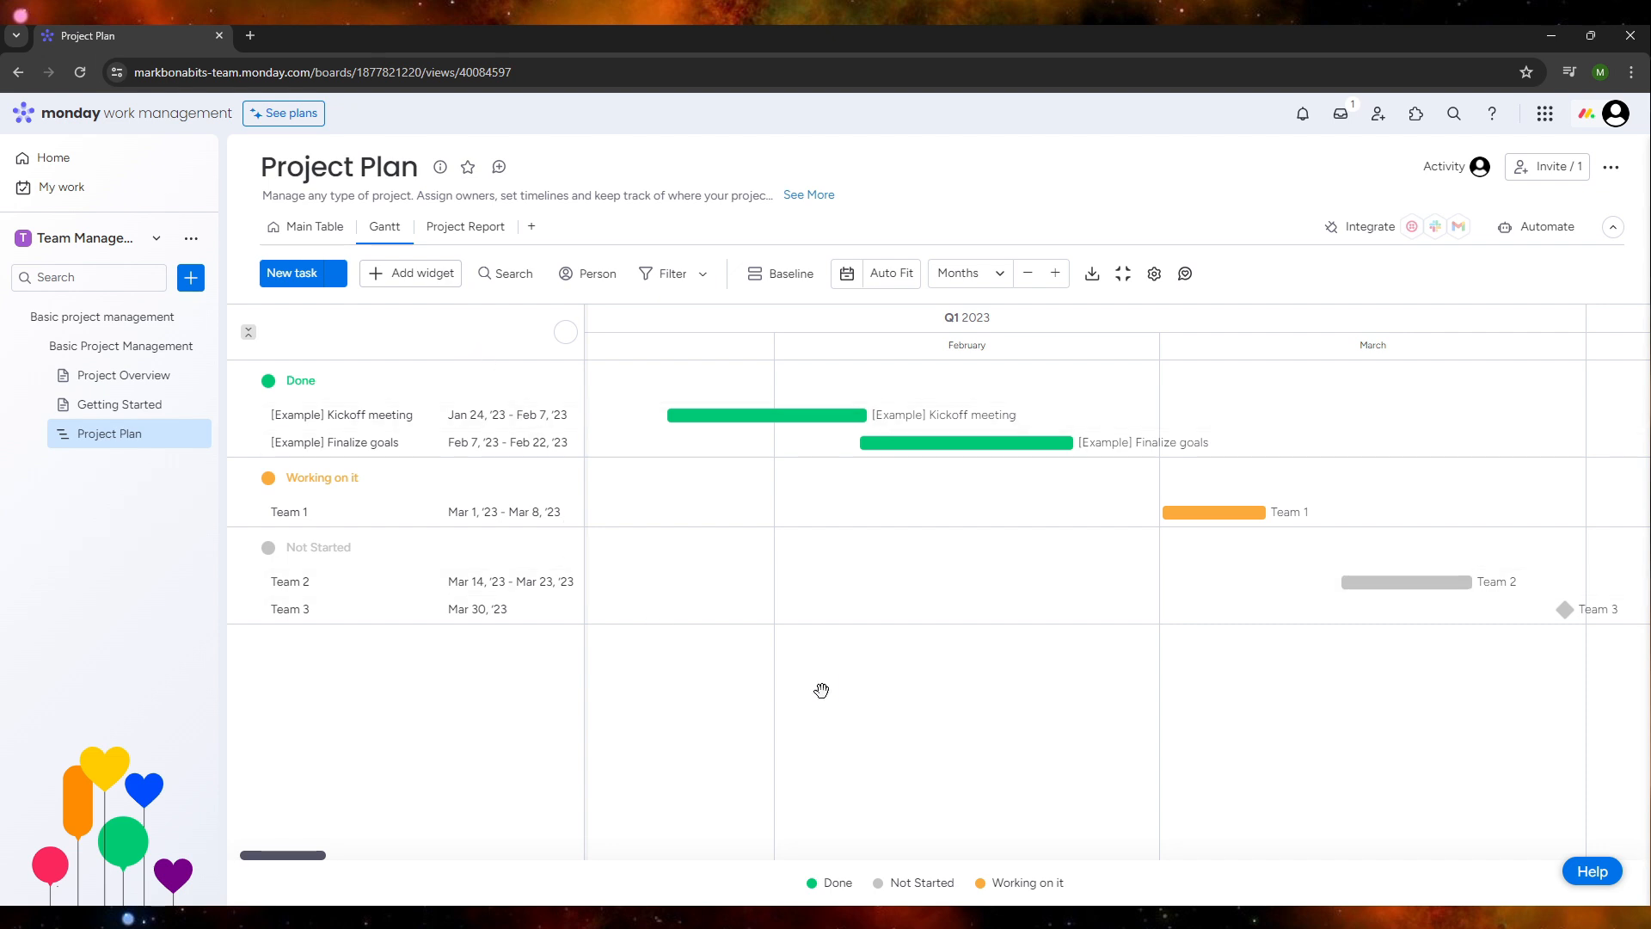
{"action": "mouse_move", "coordinate": [295, 855]}
{"action": "left_mouse_down"}
{"action": "mouse_move", "coordinate": [327, 864]}
{"action": "mouse_move", "coordinate": [296, 865]}
{"action": "left_mouse_up"}
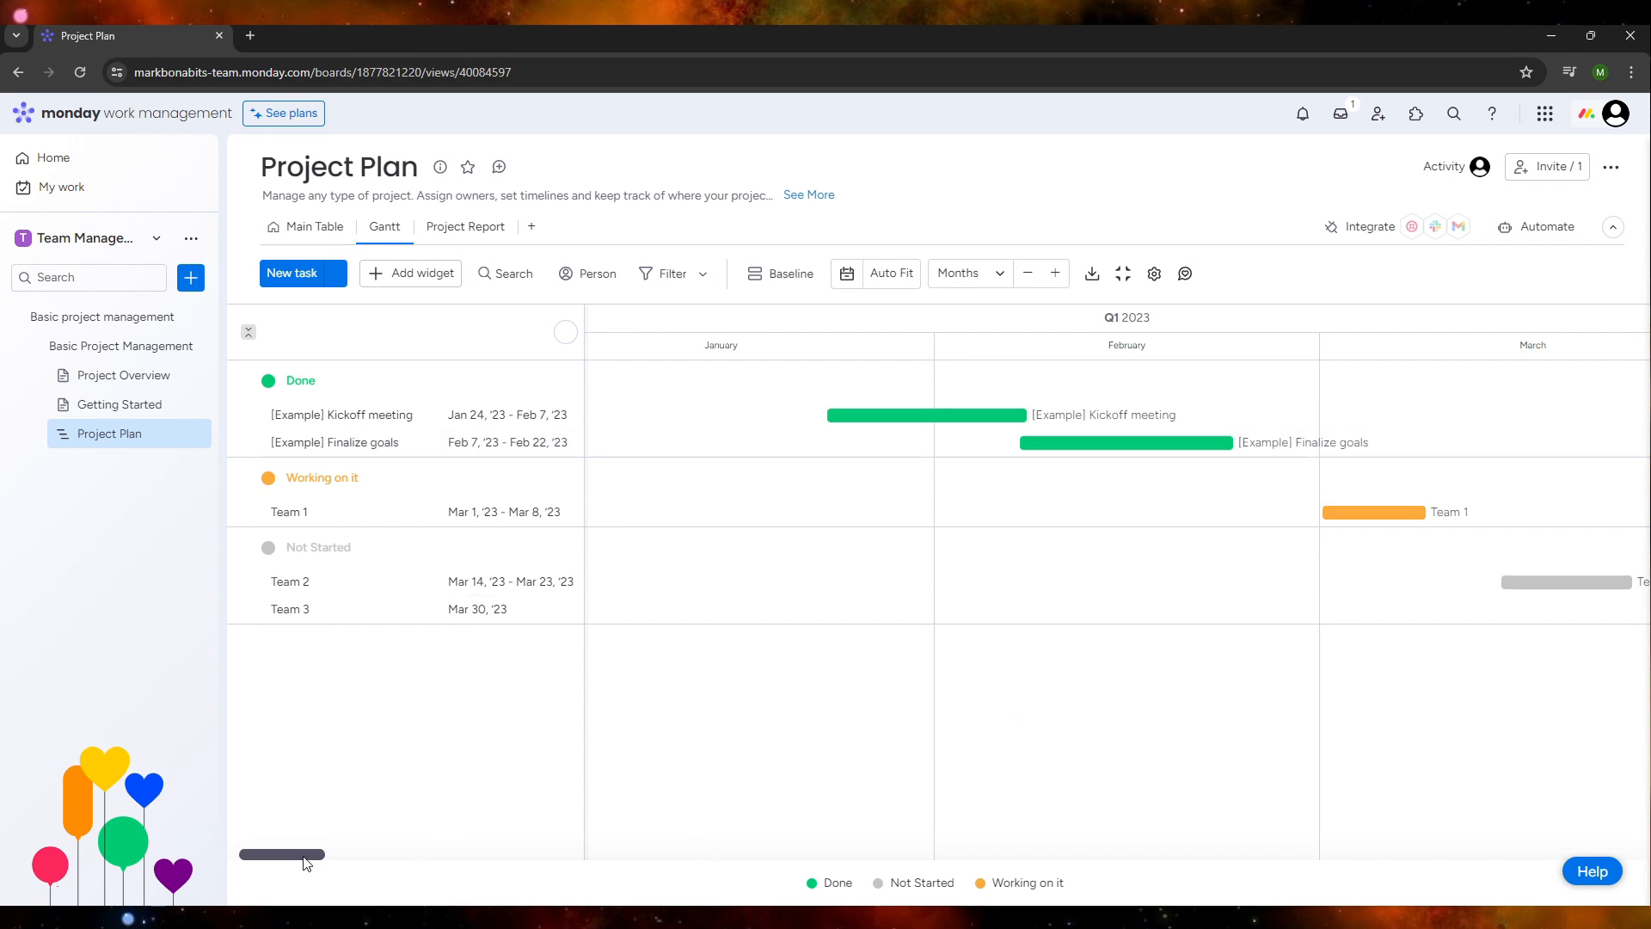
{"action": "left_click_drag", "start_coordinate": [301, 856], "coordinate": [276, 857]}
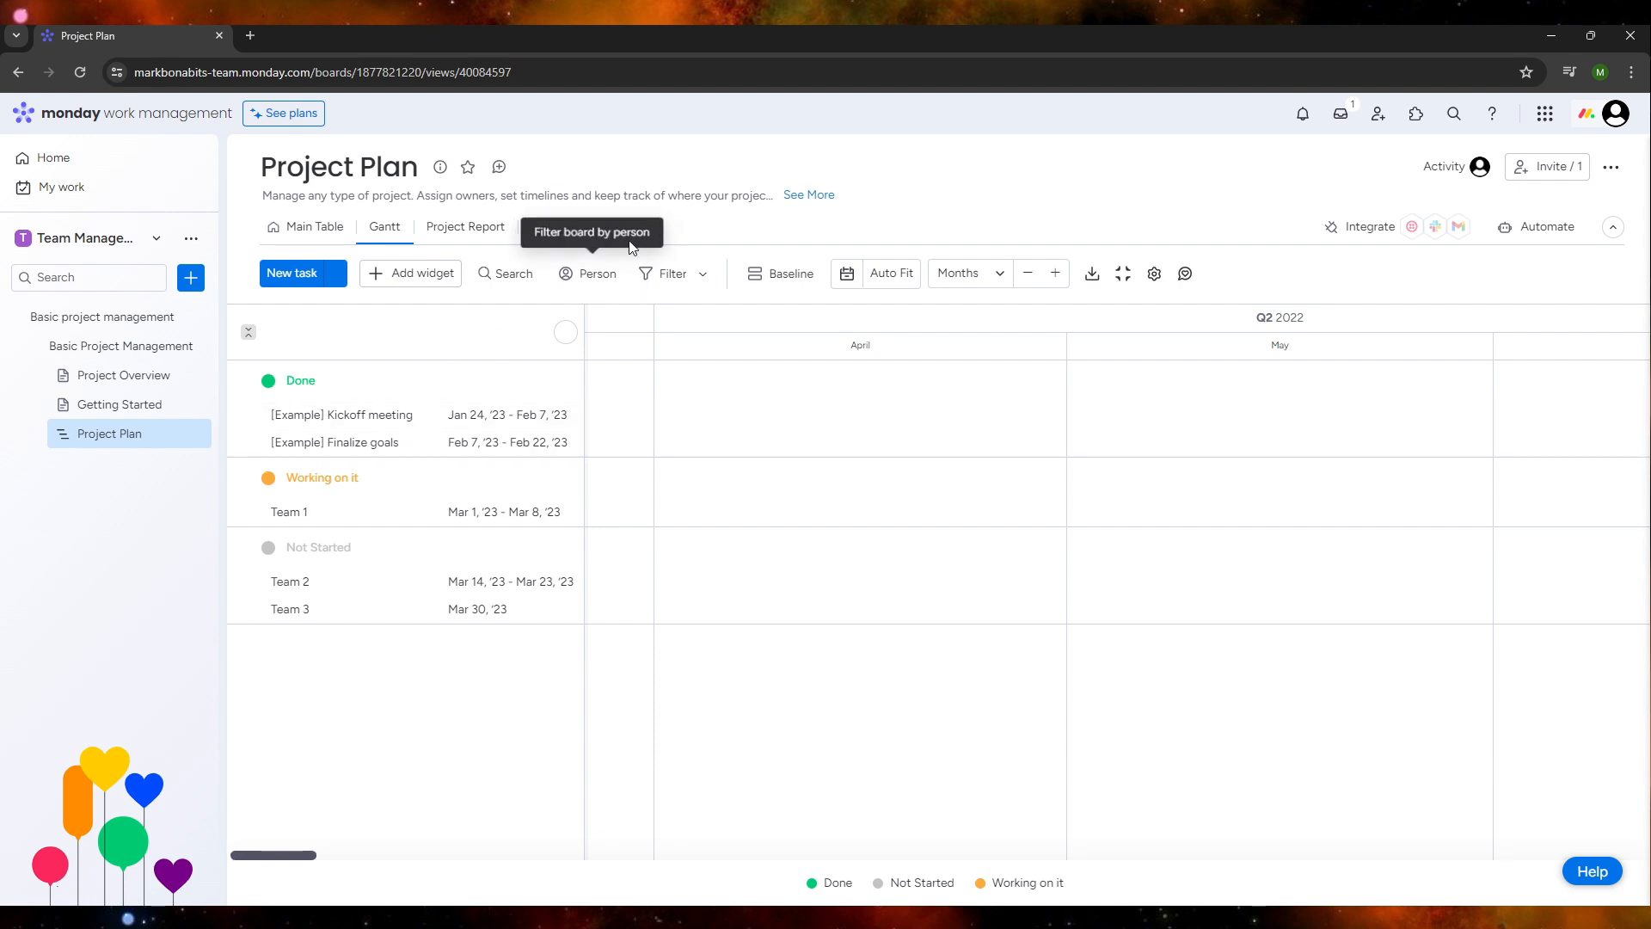
Review the project progress, tasks per person and incomplete tasks widgets in the Project Report view.
{"action": "left_click", "coordinate": [453, 245]}
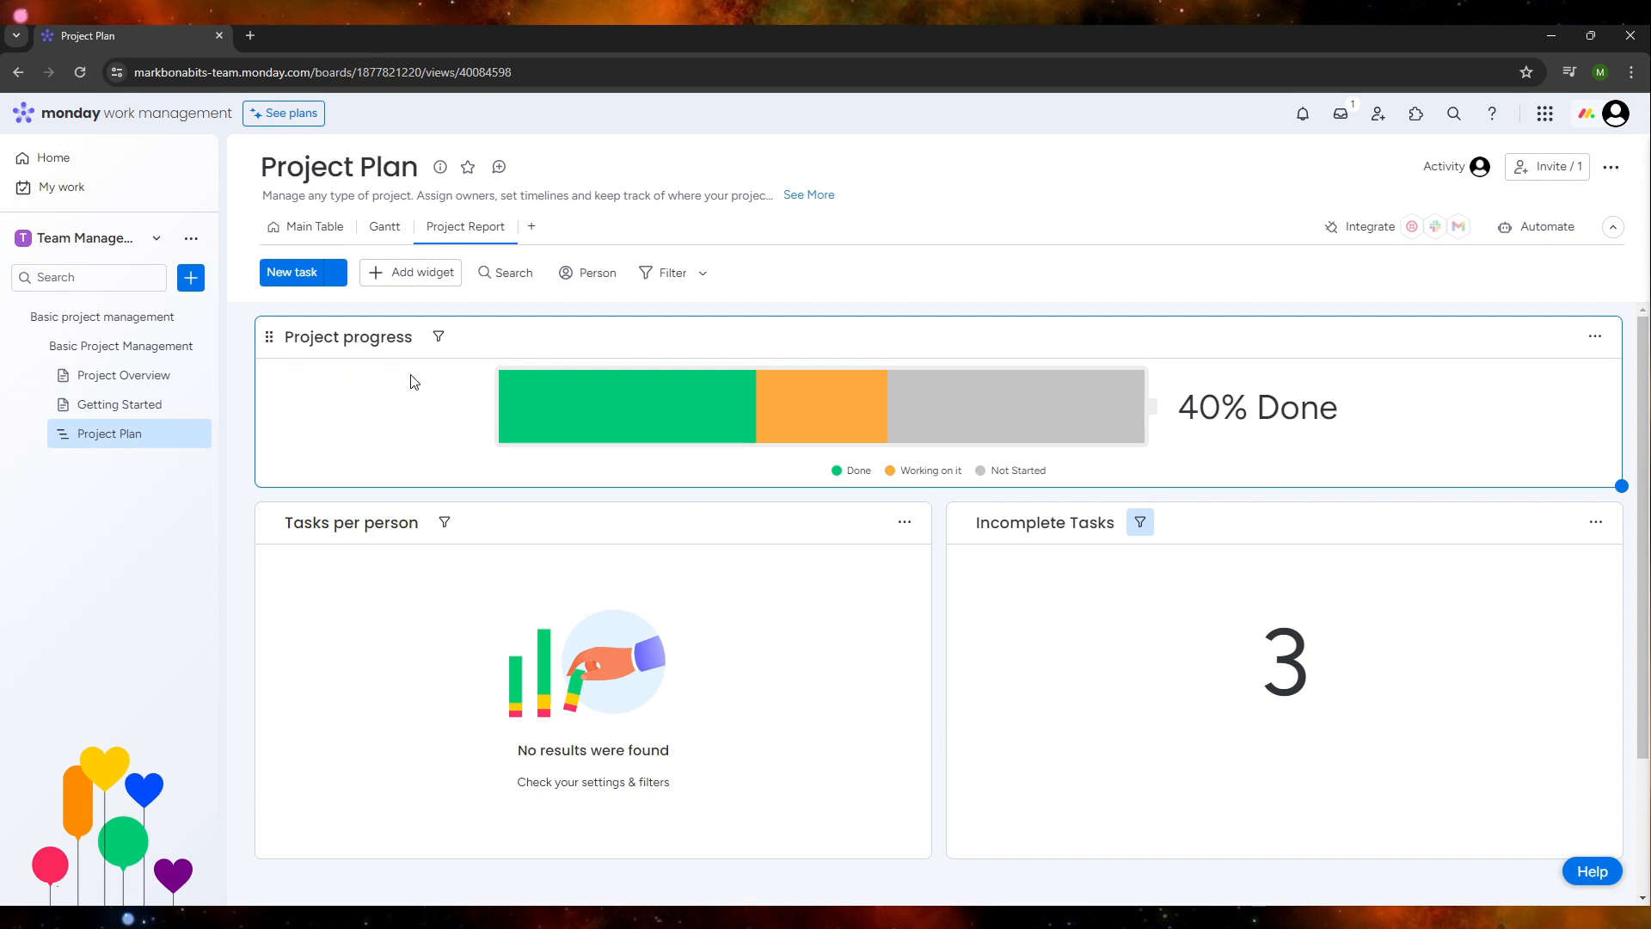
{"action": "scroll", "coordinate": [361, 518], "scroll_direction": "down", "scroll_amount": 3}
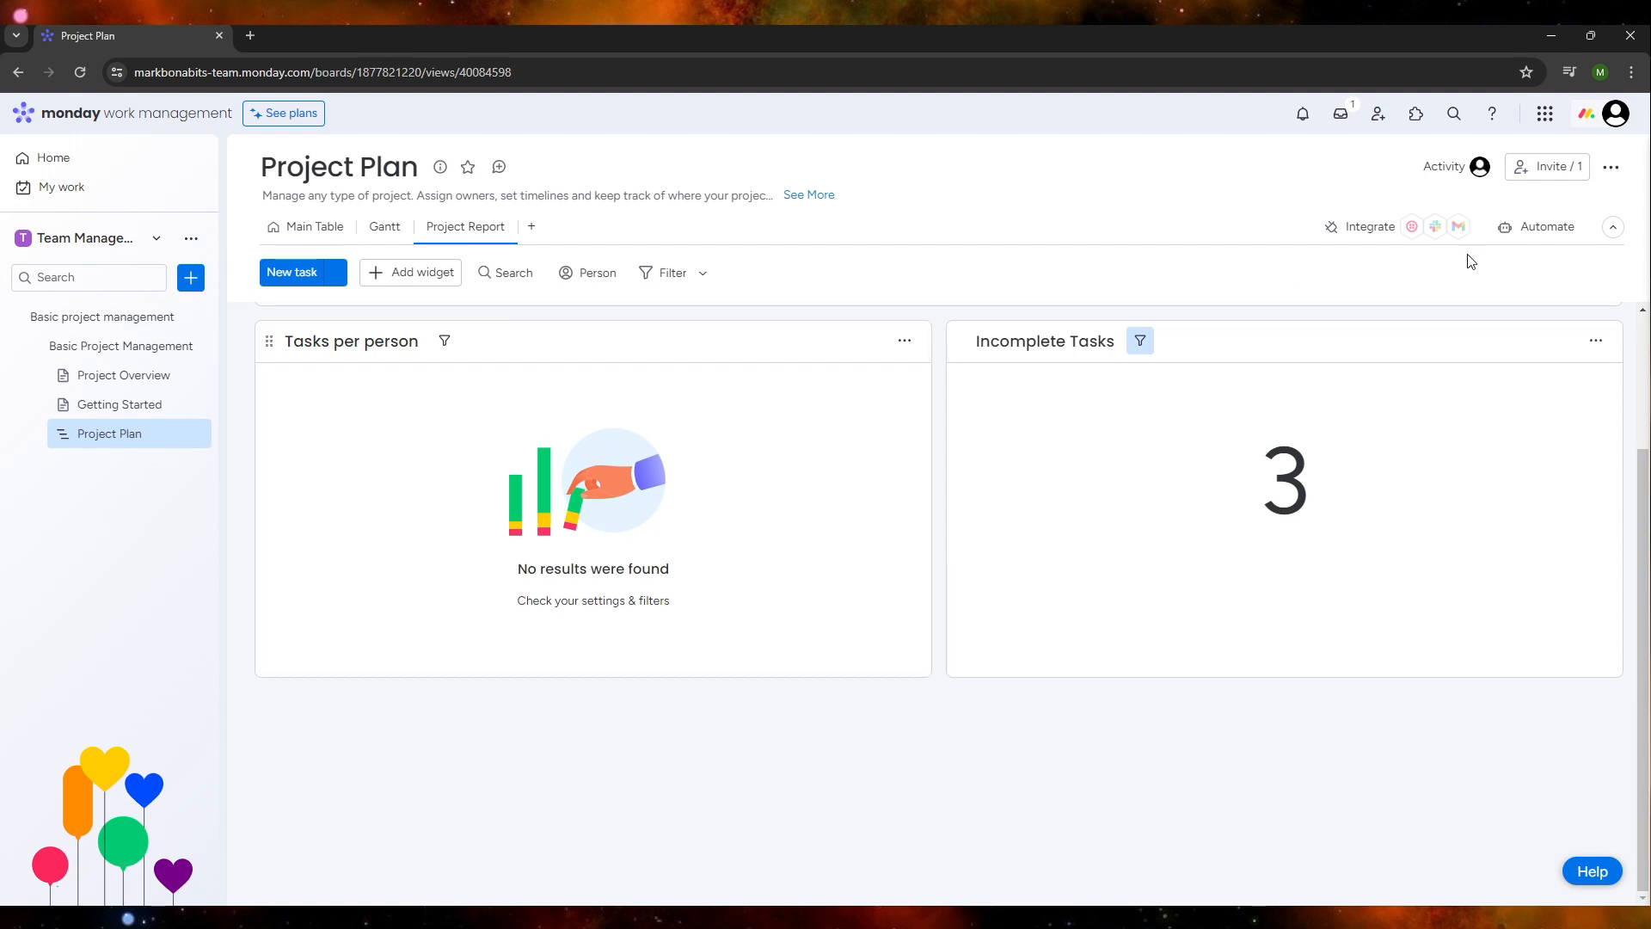
{"action": "scroll", "coordinate": [1307, 516], "scroll_direction": "up", "scroll_amount": 1}
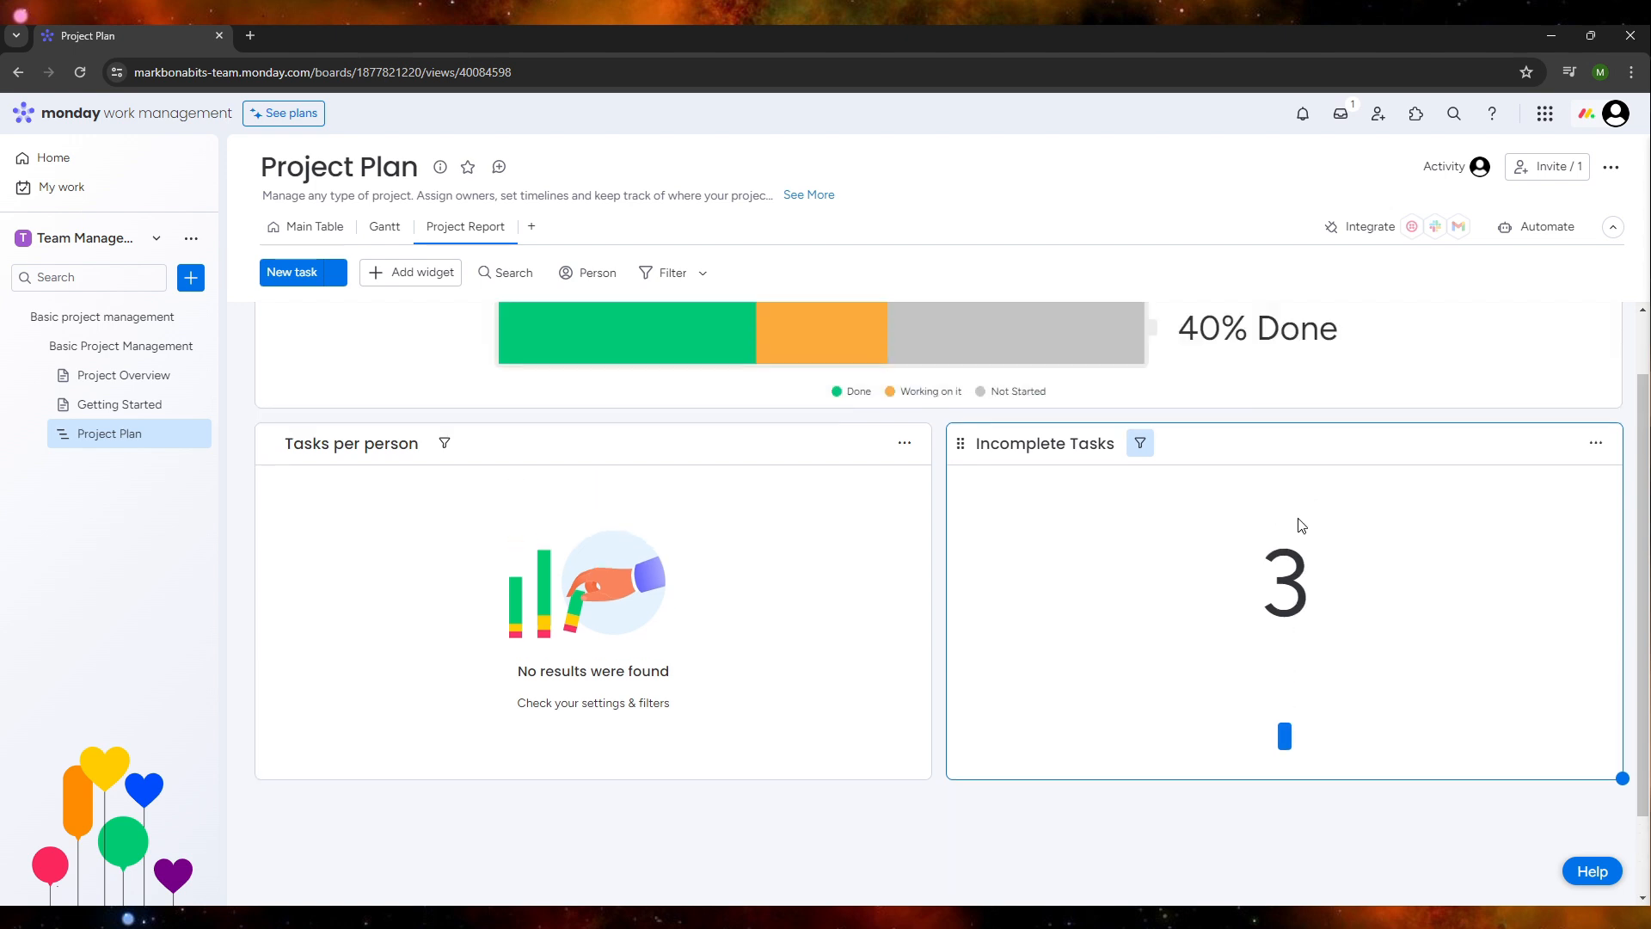
{"action": "scroll", "coordinate": [1299, 523], "scroll_direction": "down", "scroll_amount": 1}
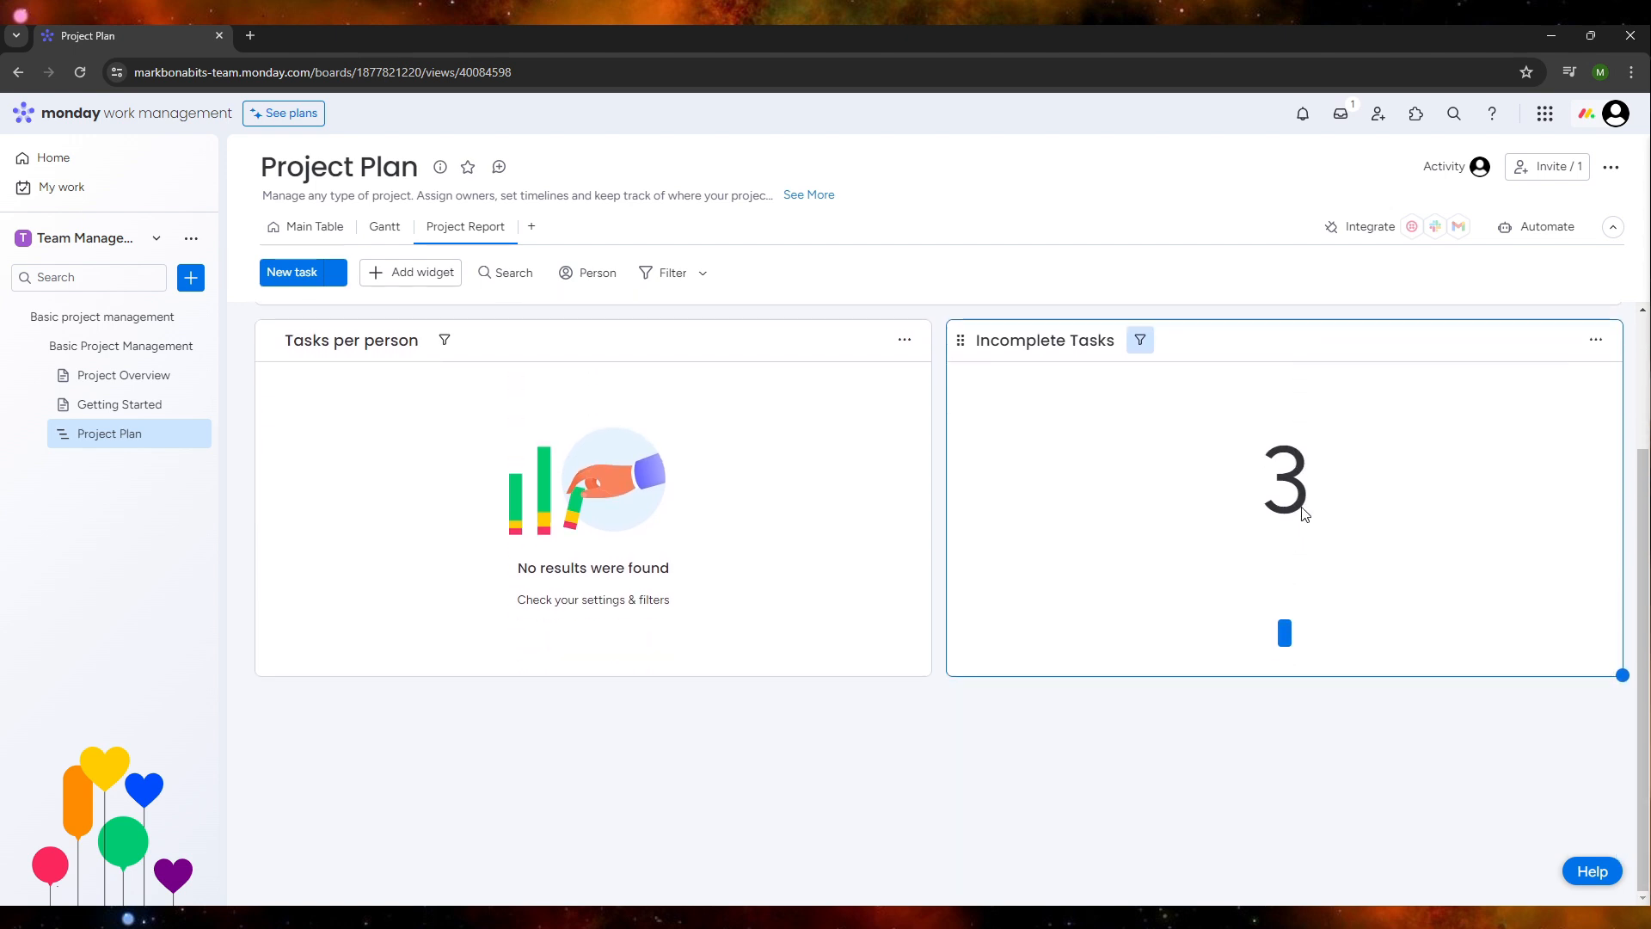
{"action": "scroll", "coordinate": [1305, 513], "scroll_direction": "up", "scroll_amount": 2}
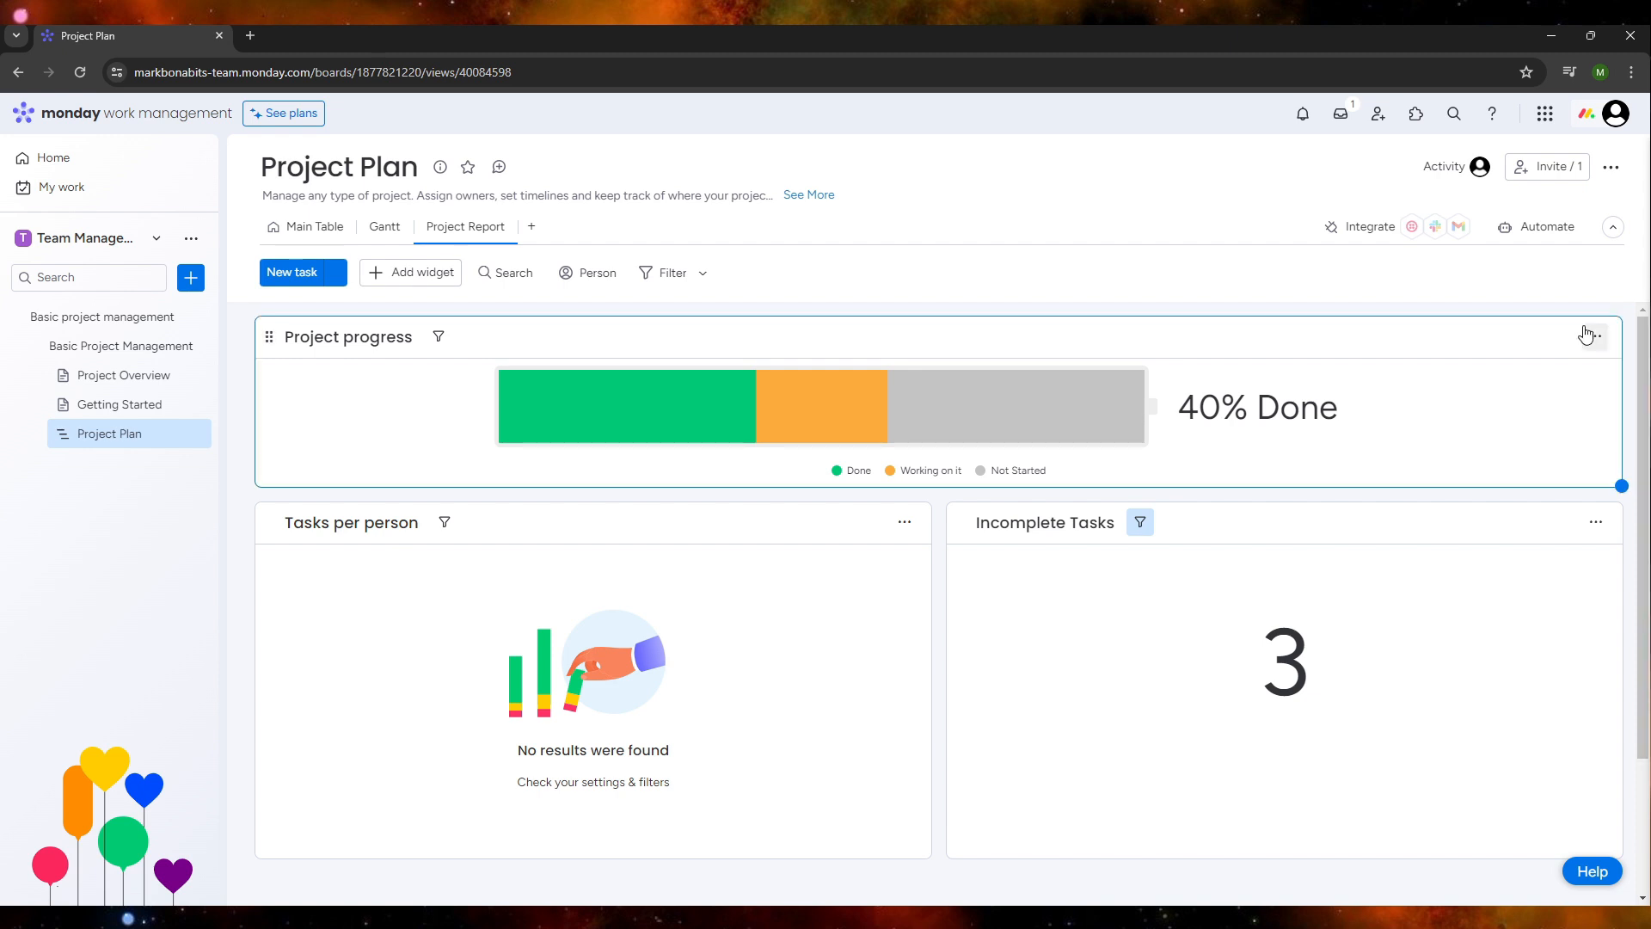
Look through the options of the Project progress, Tasks per person and Incomplete Tasks widgets.
{"action": "left_click", "coordinate": [1598, 336]}
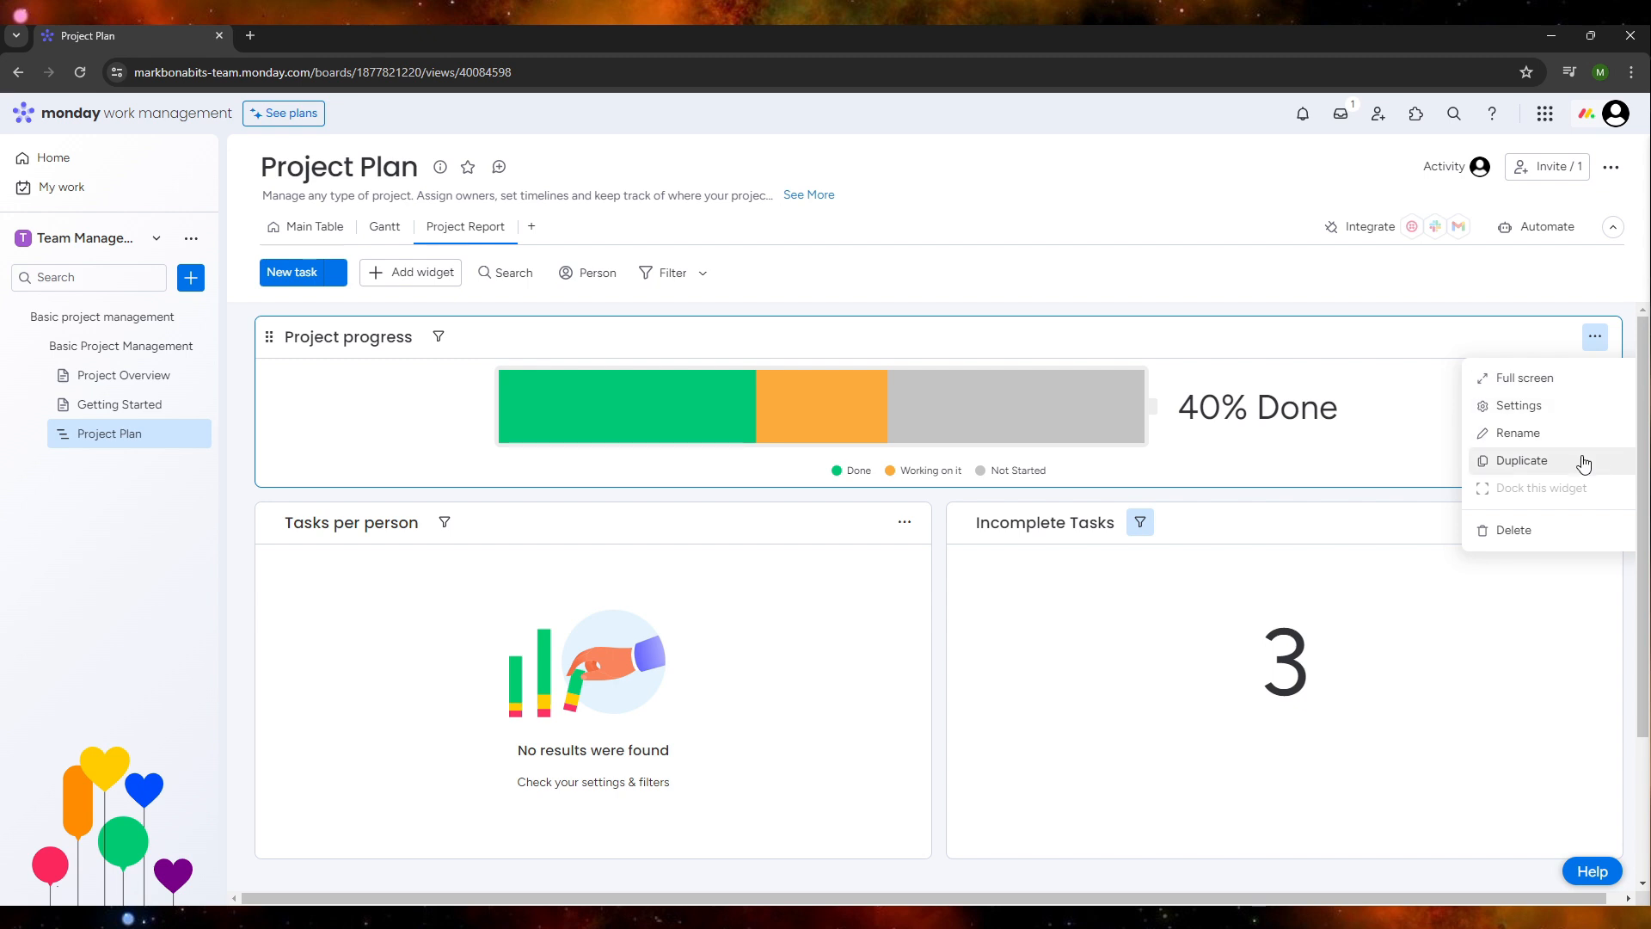
{"action": "left_click", "coordinate": [1564, 540]}
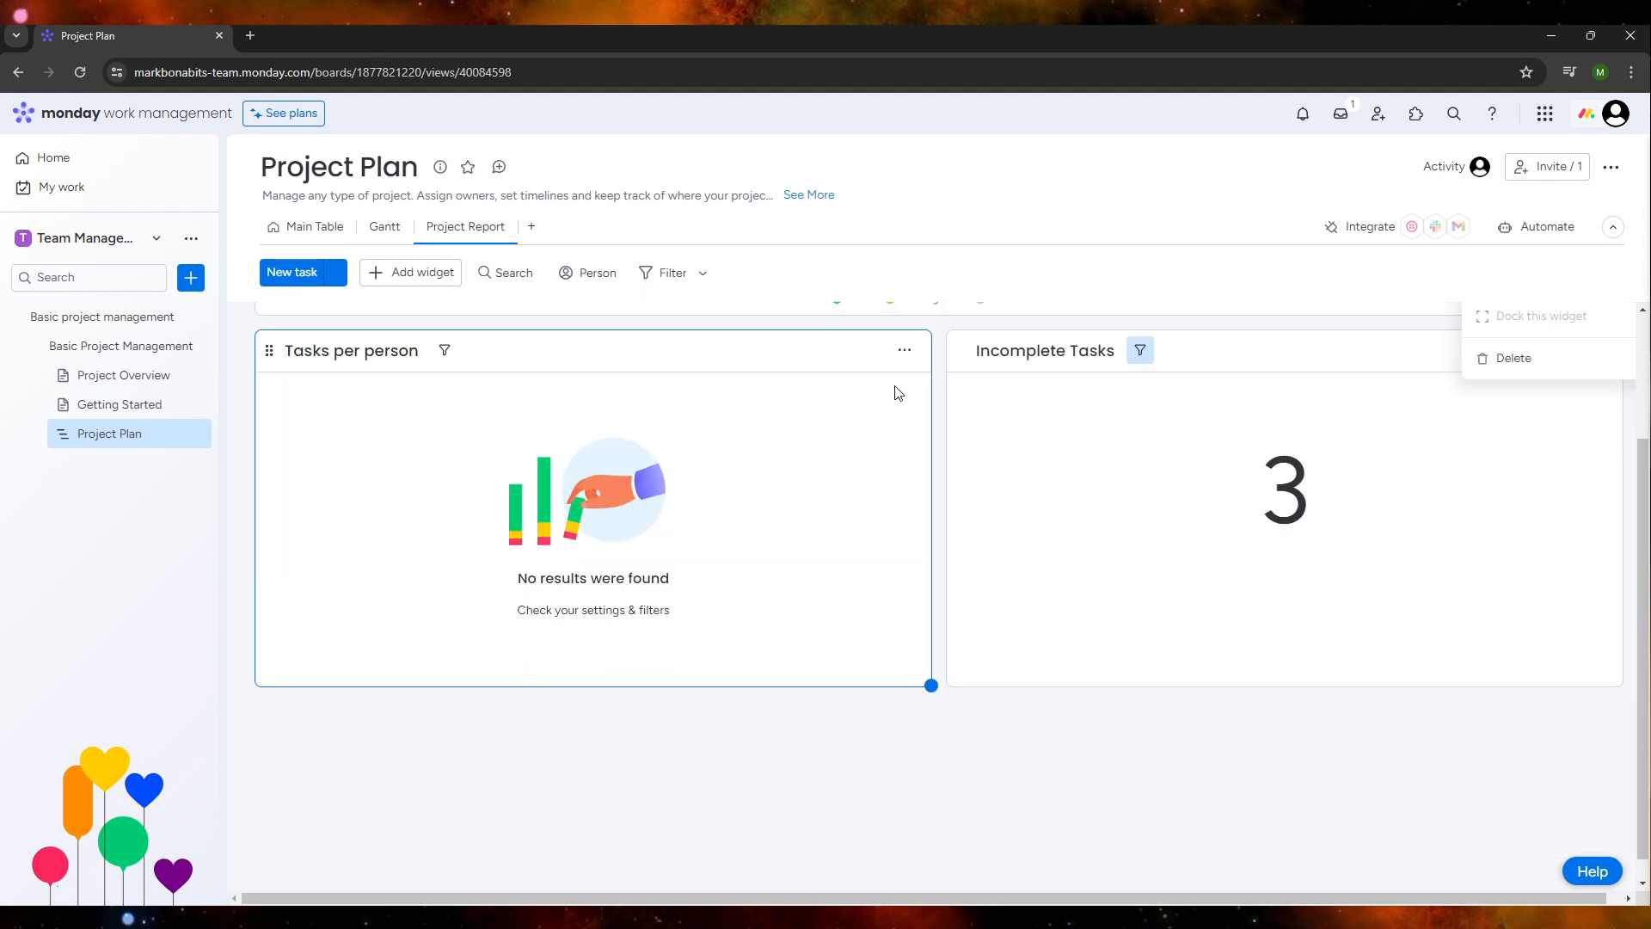
{"action": "left_click", "coordinate": [903, 351]}
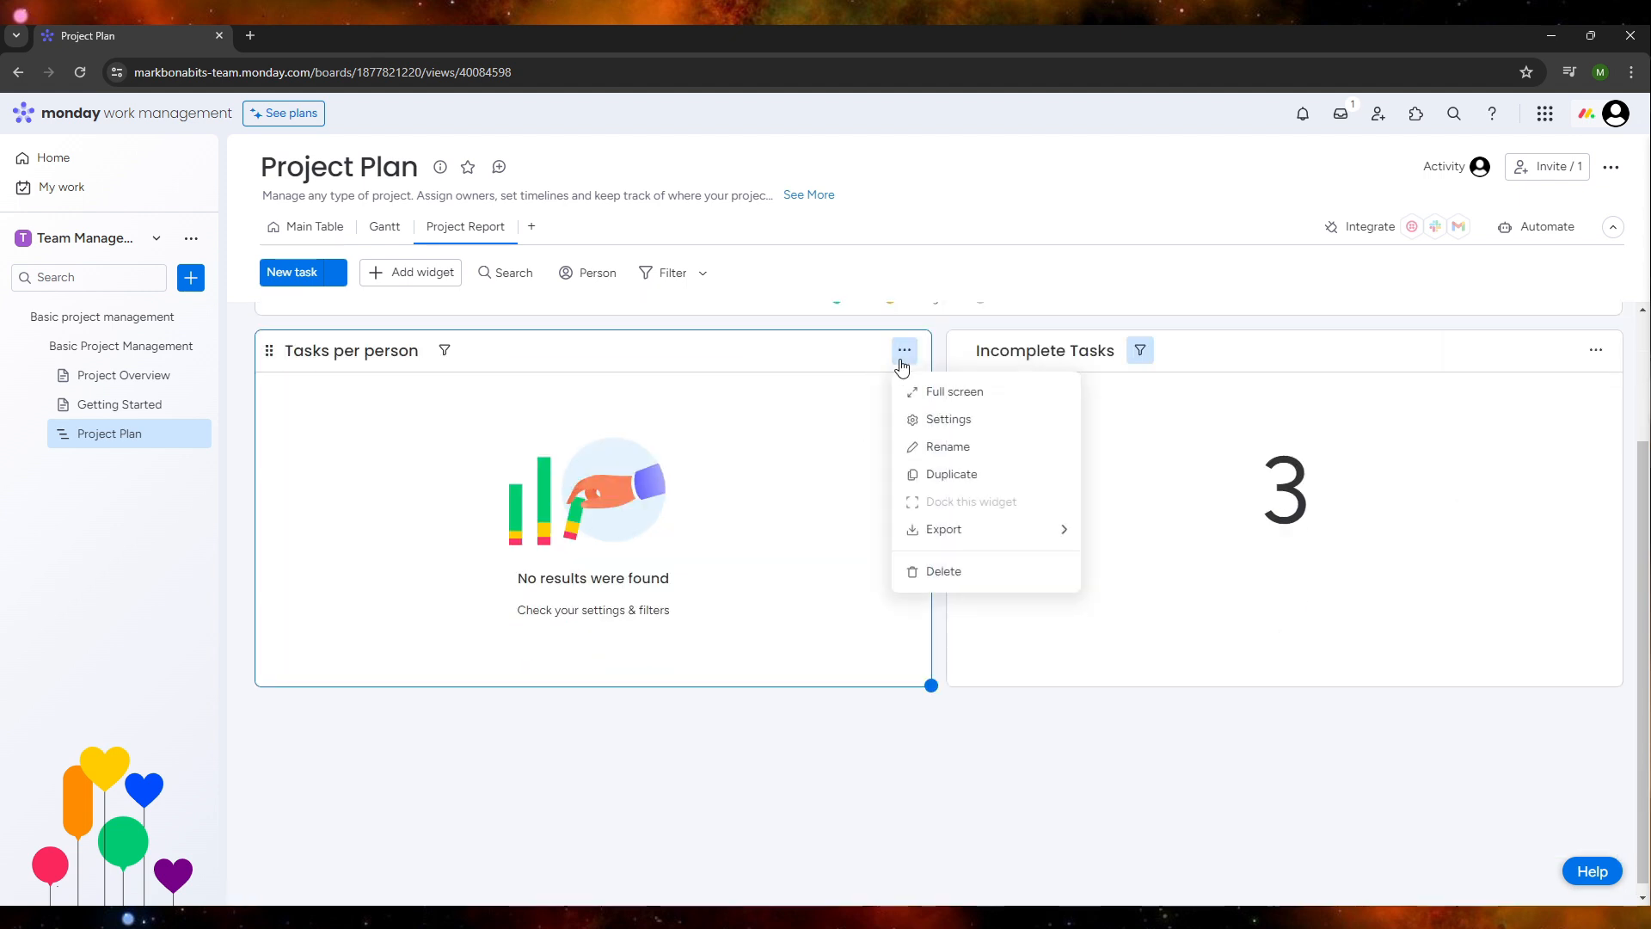
{"action": "left_click", "coordinate": [1596, 351]}
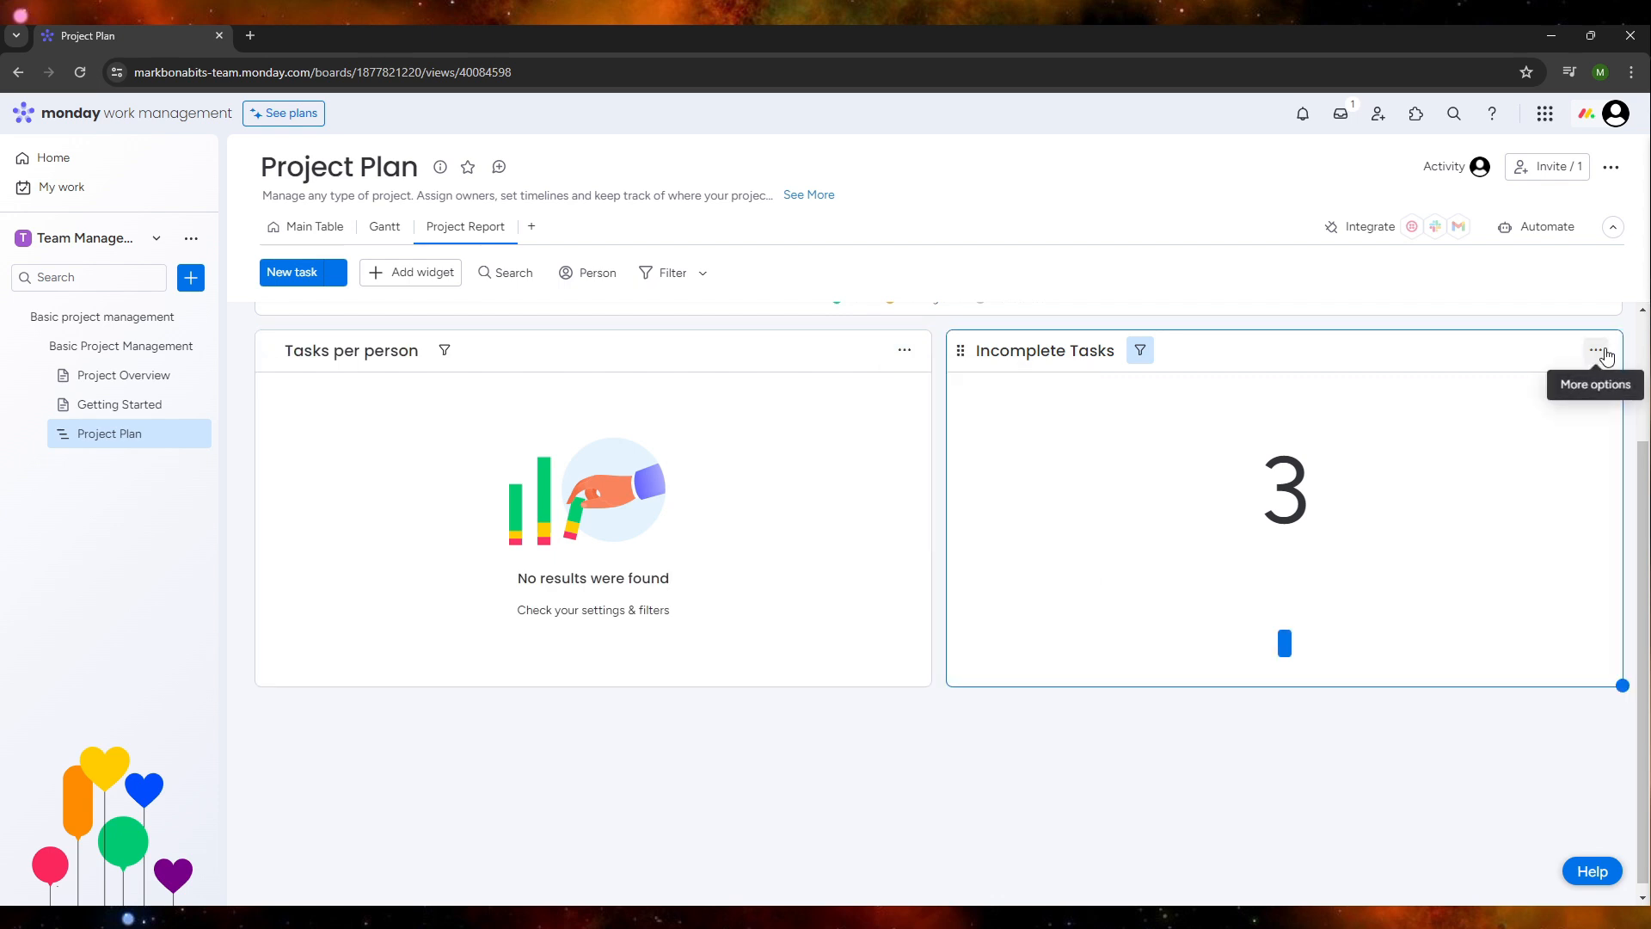
{"action": "scroll", "coordinate": [1122, 499], "scroll_direction": "up", "scroll_amount": 2}
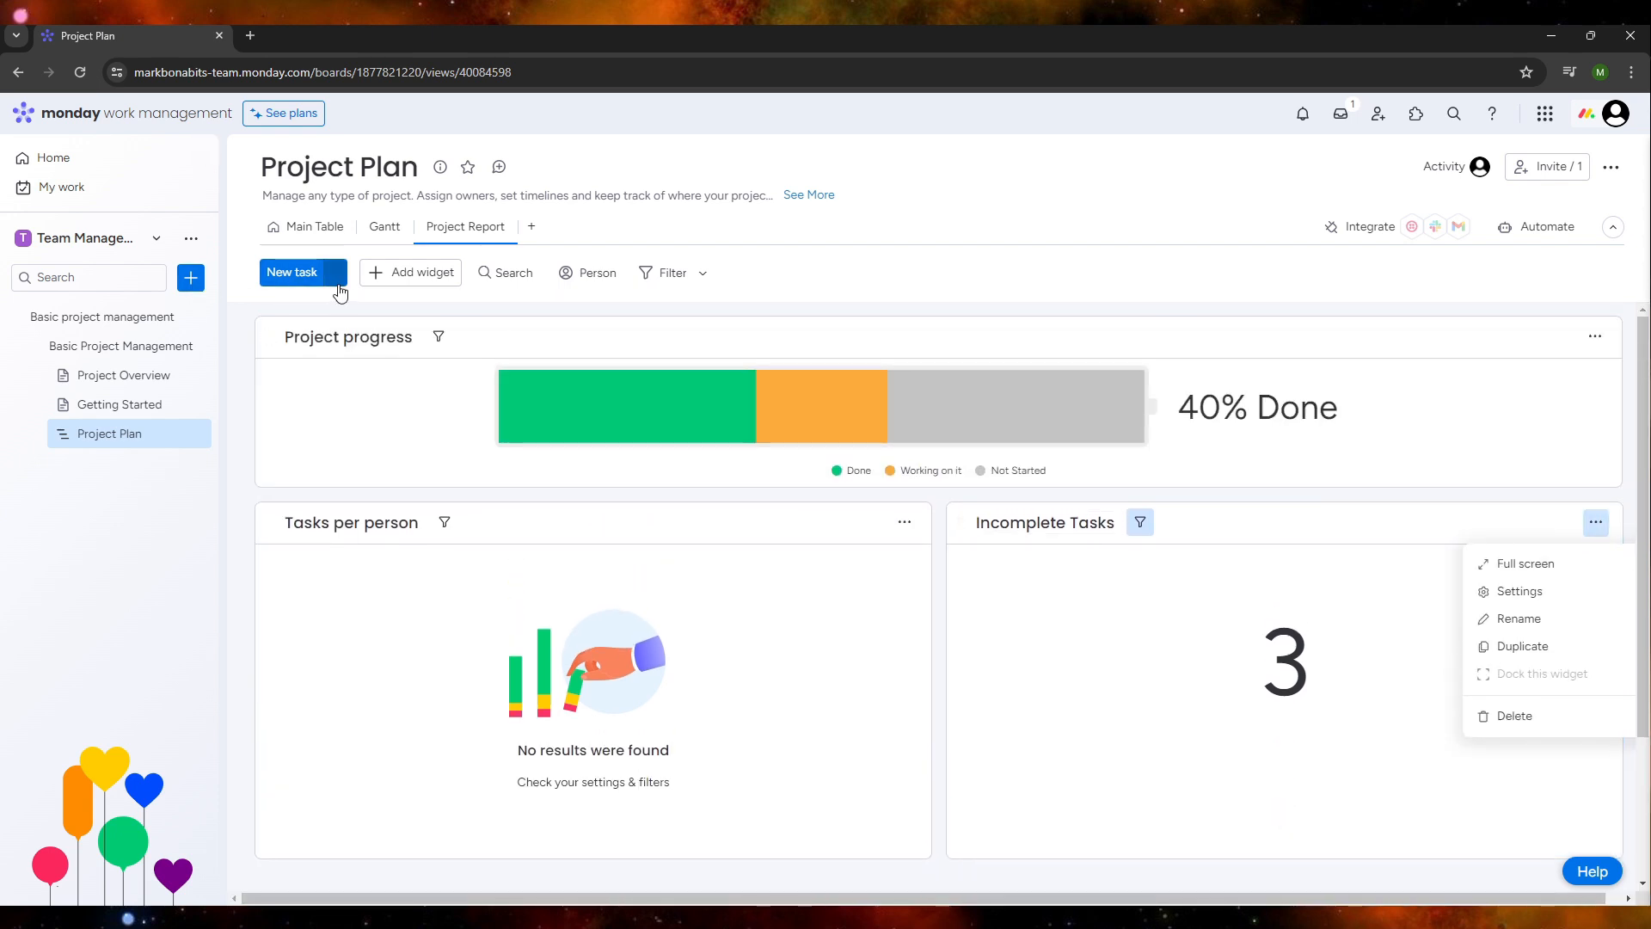
Check the report's new task choices, the person filter and the advanced filter settings without applying a filter.
{"action": "left_click", "coordinate": [339, 282]}
{"action": "left_click", "coordinate": [339, 282]}
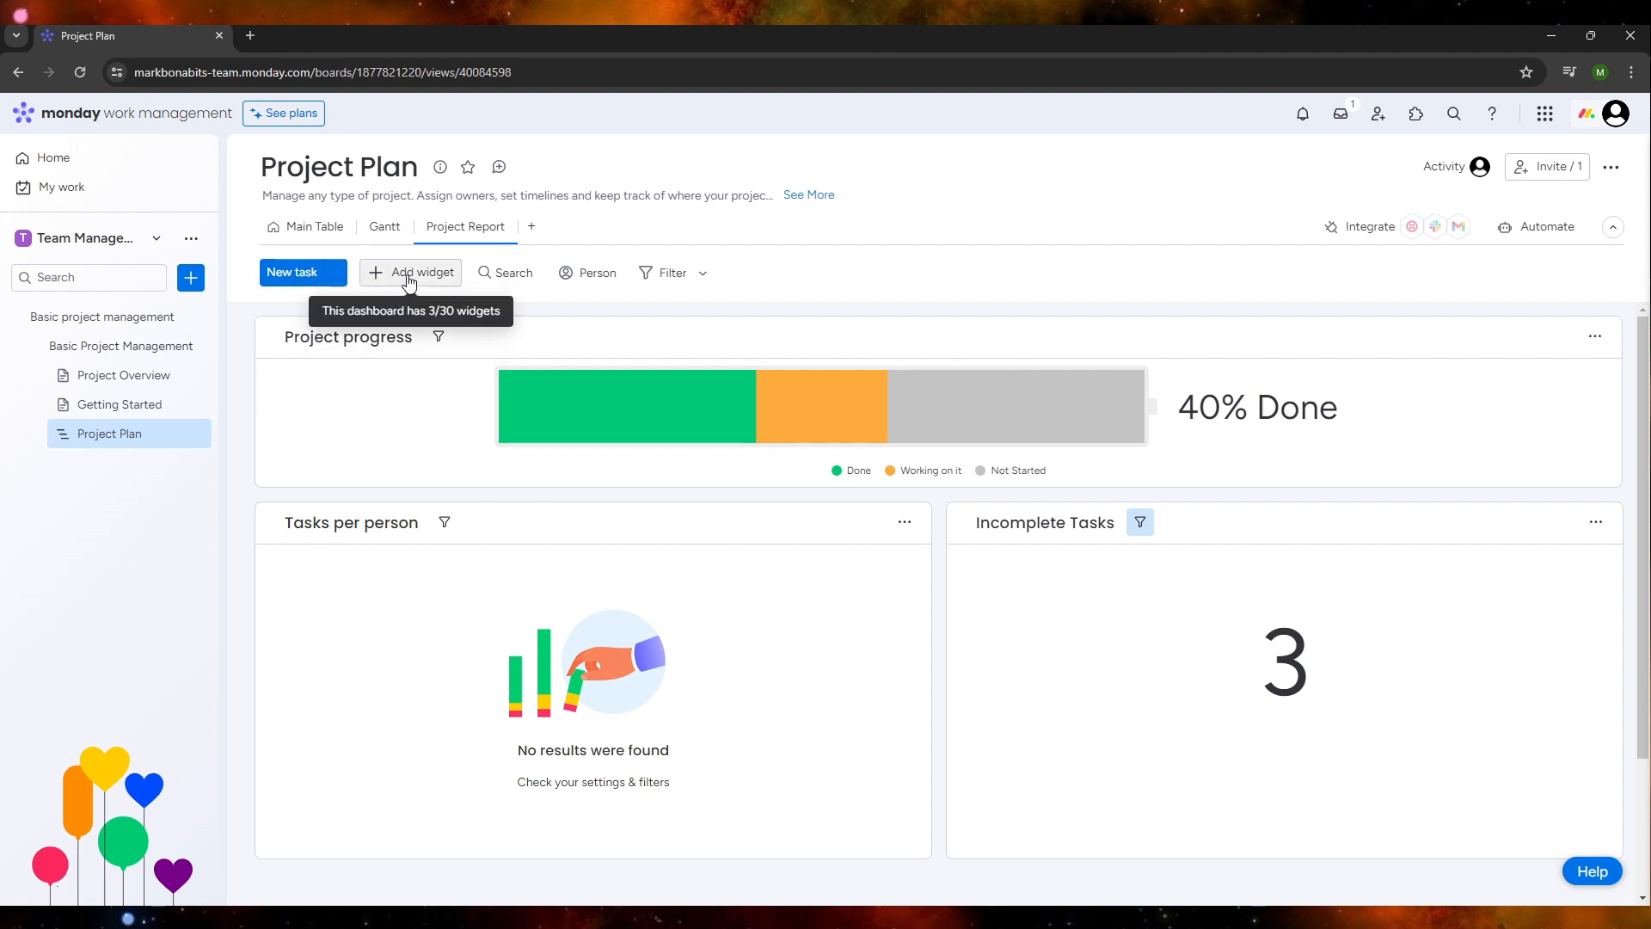
{"action": "left_click", "coordinate": [592, 276]}
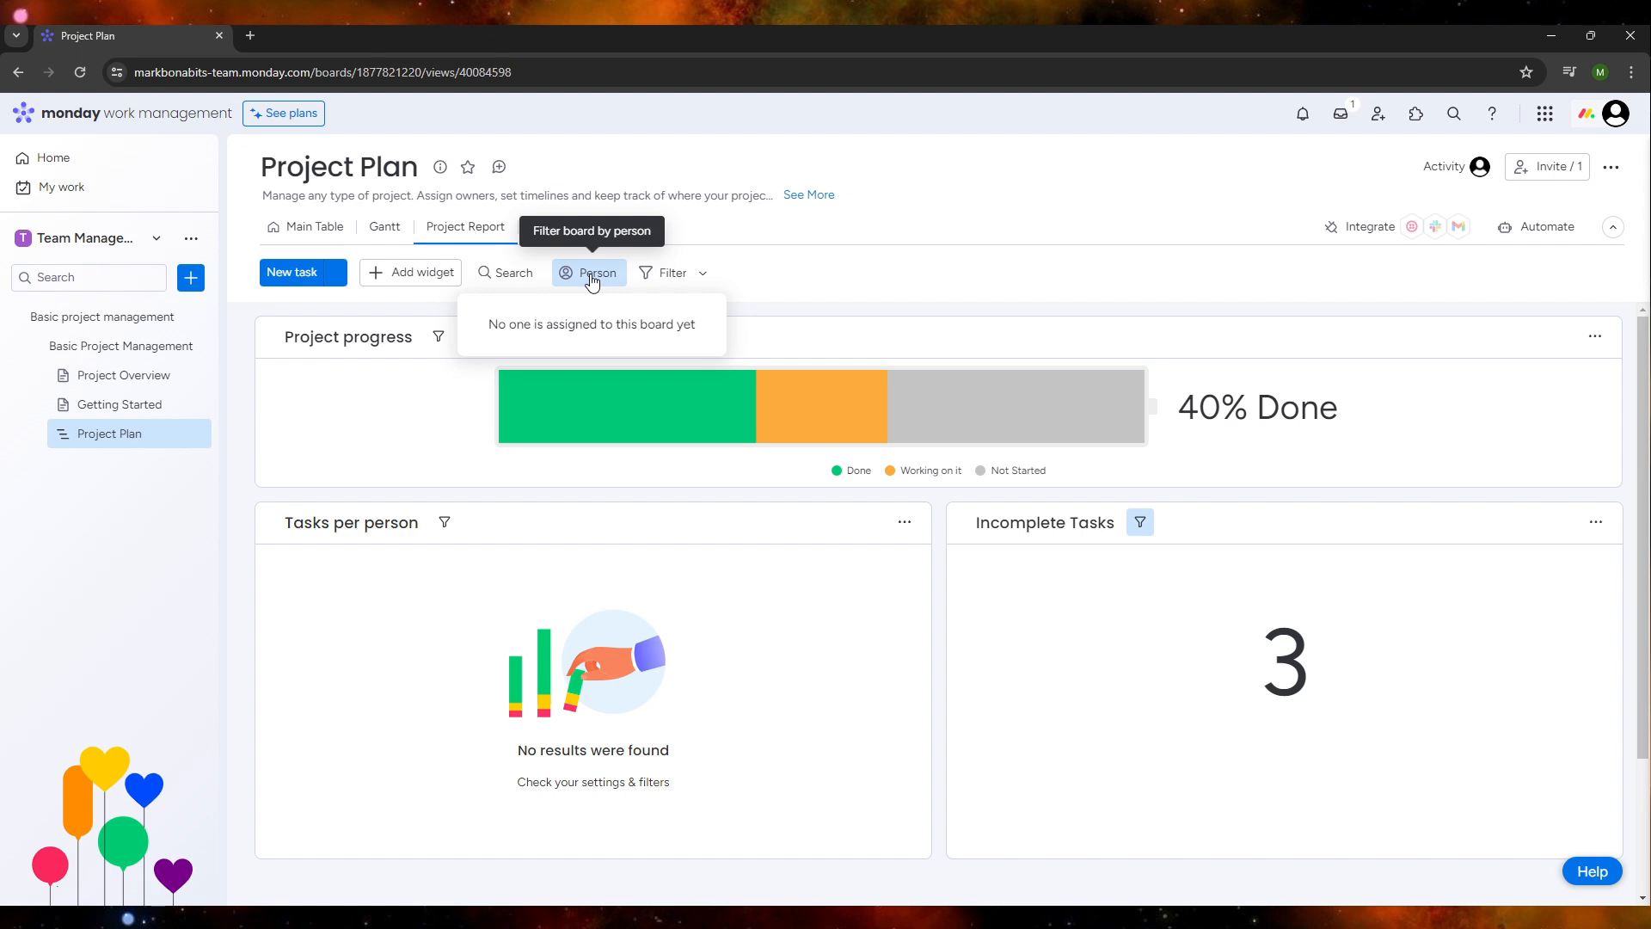
{"action": "left_click", "coordinate": [701, 275]}
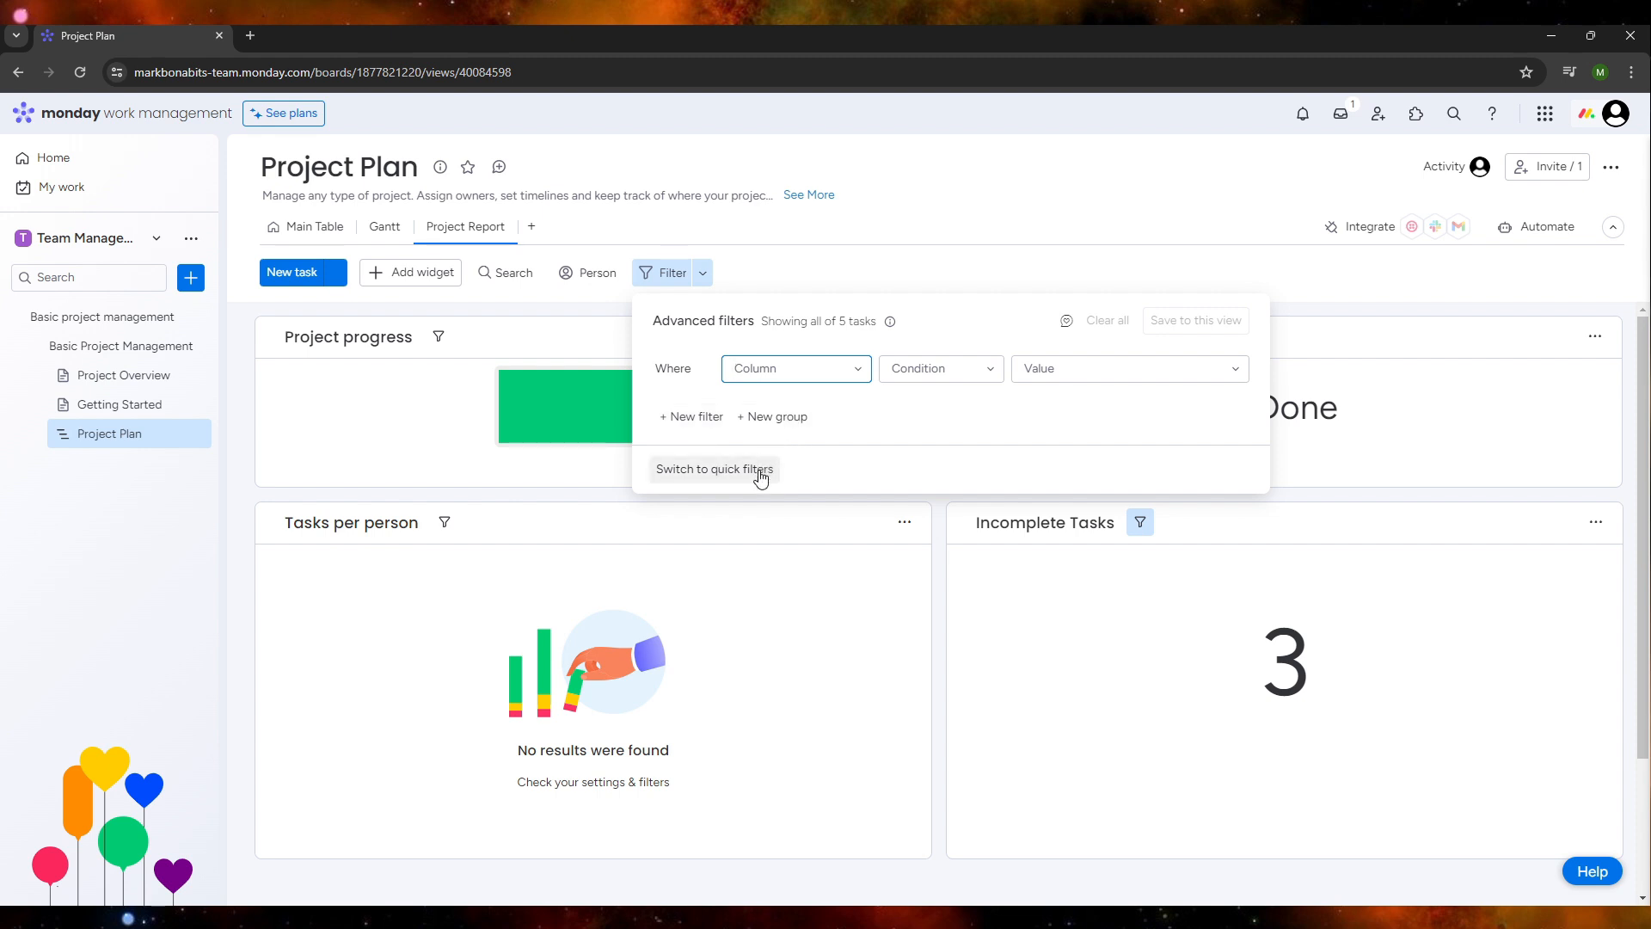
{"action": "left_click", "coordinate": [759, 276]}
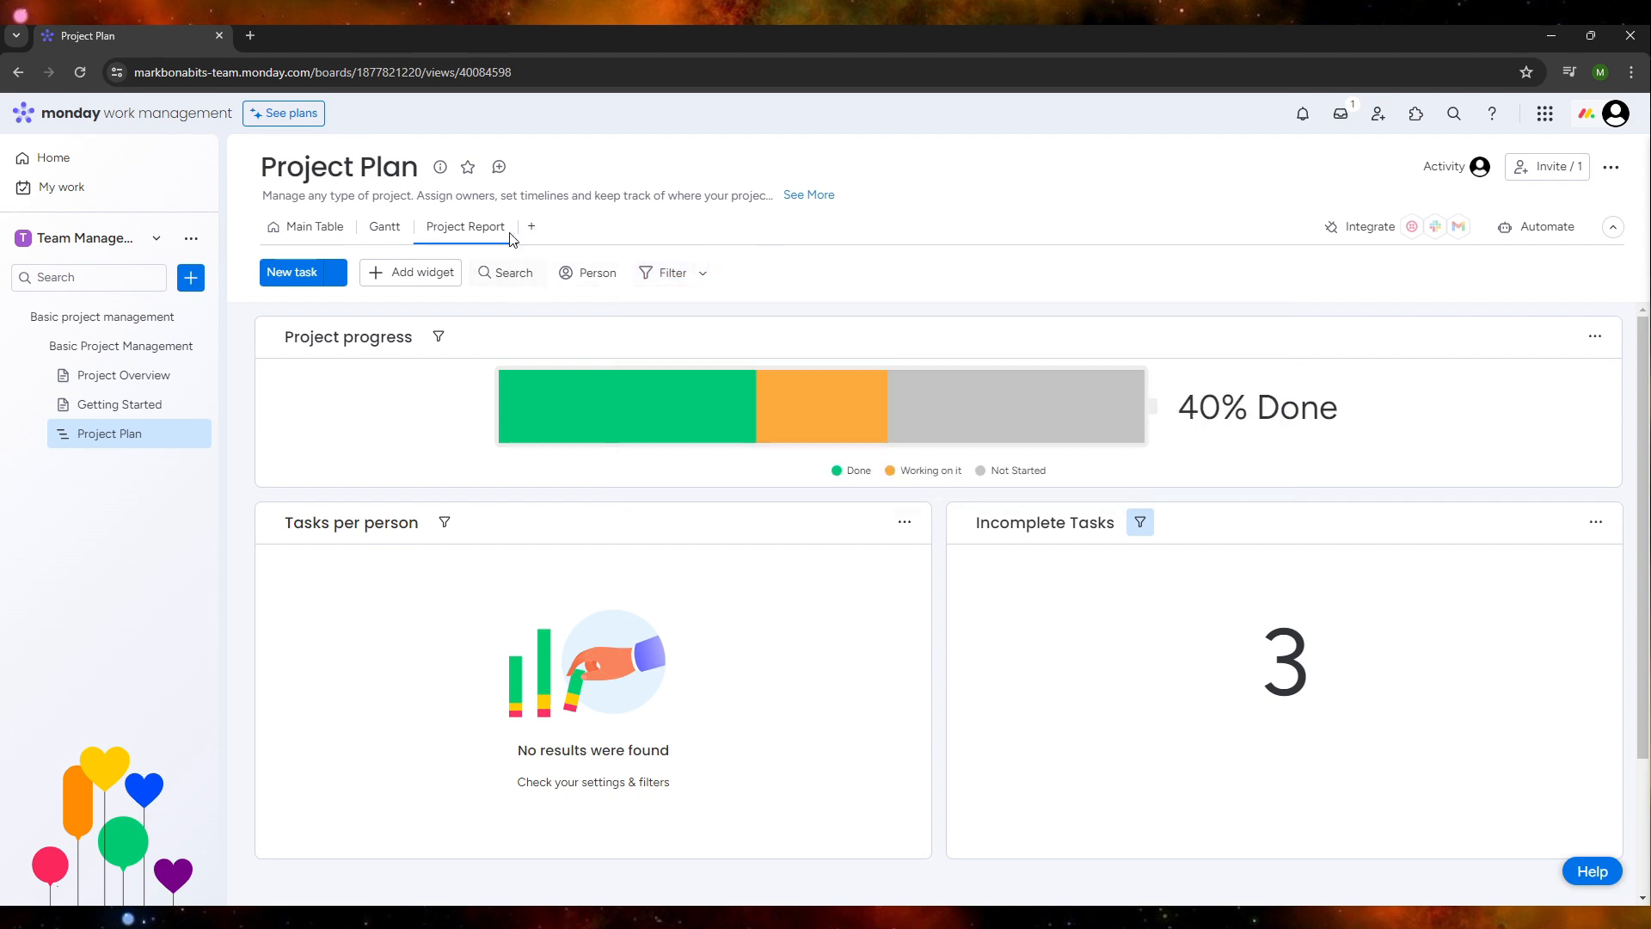
In the Main Table view, look over the updates of Team 1, Team 2 and Team 3 and the owner choices for Team 1.
{"action": "left_click", "coordinate": [381, 226]}
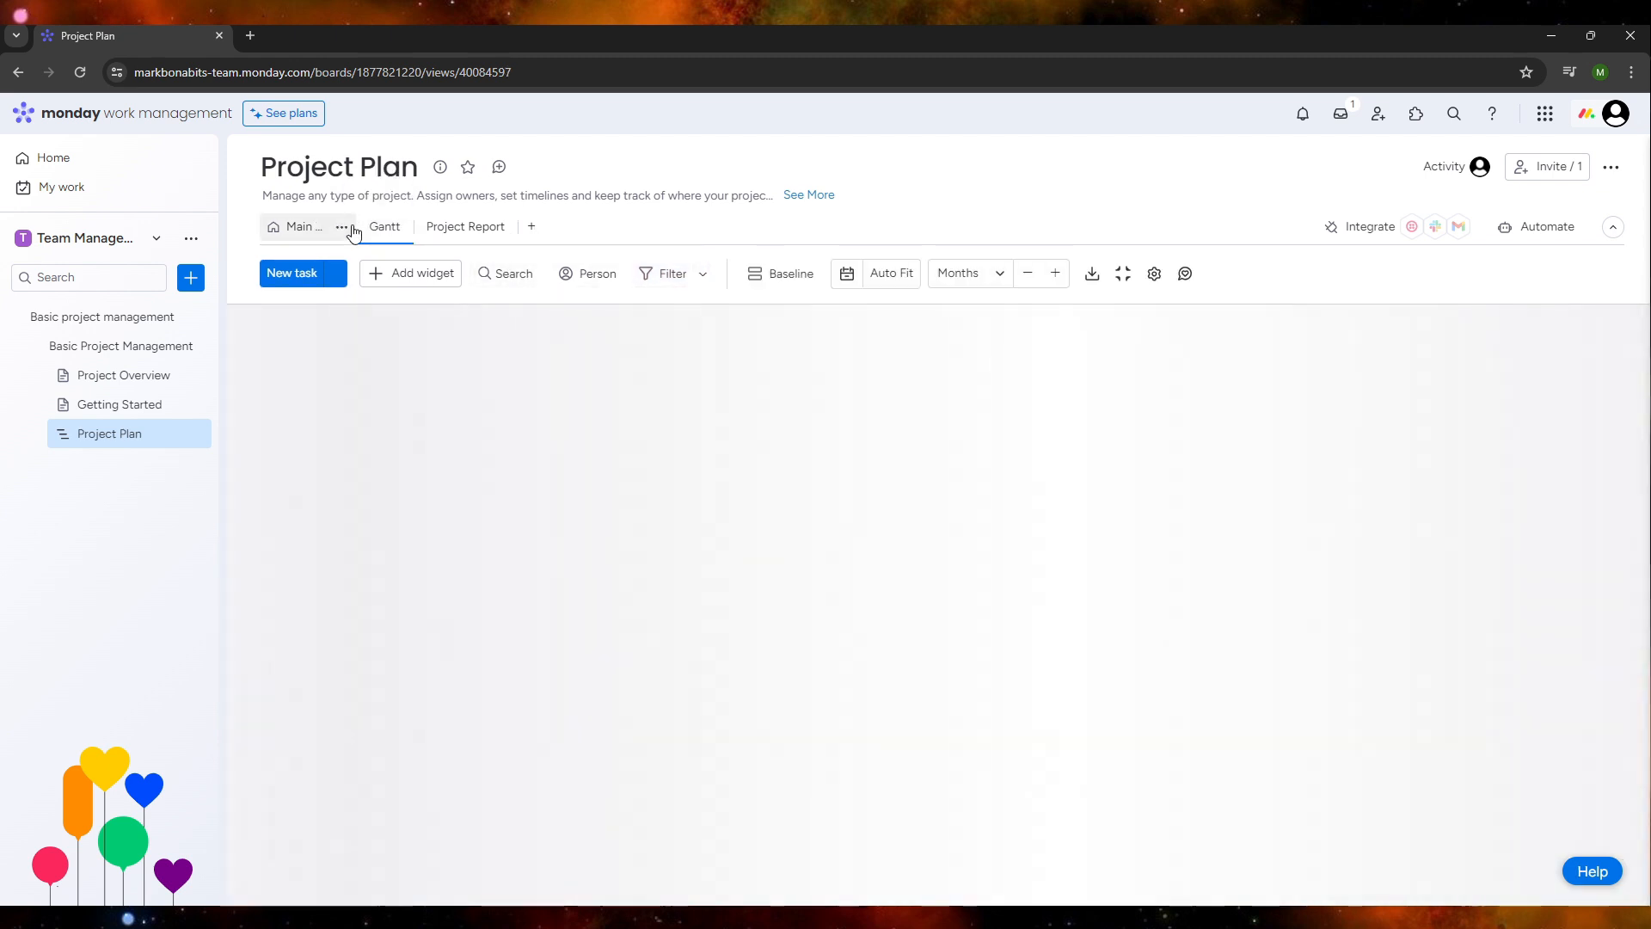
{"action": "left_click", "coordinate": [328, 229]}
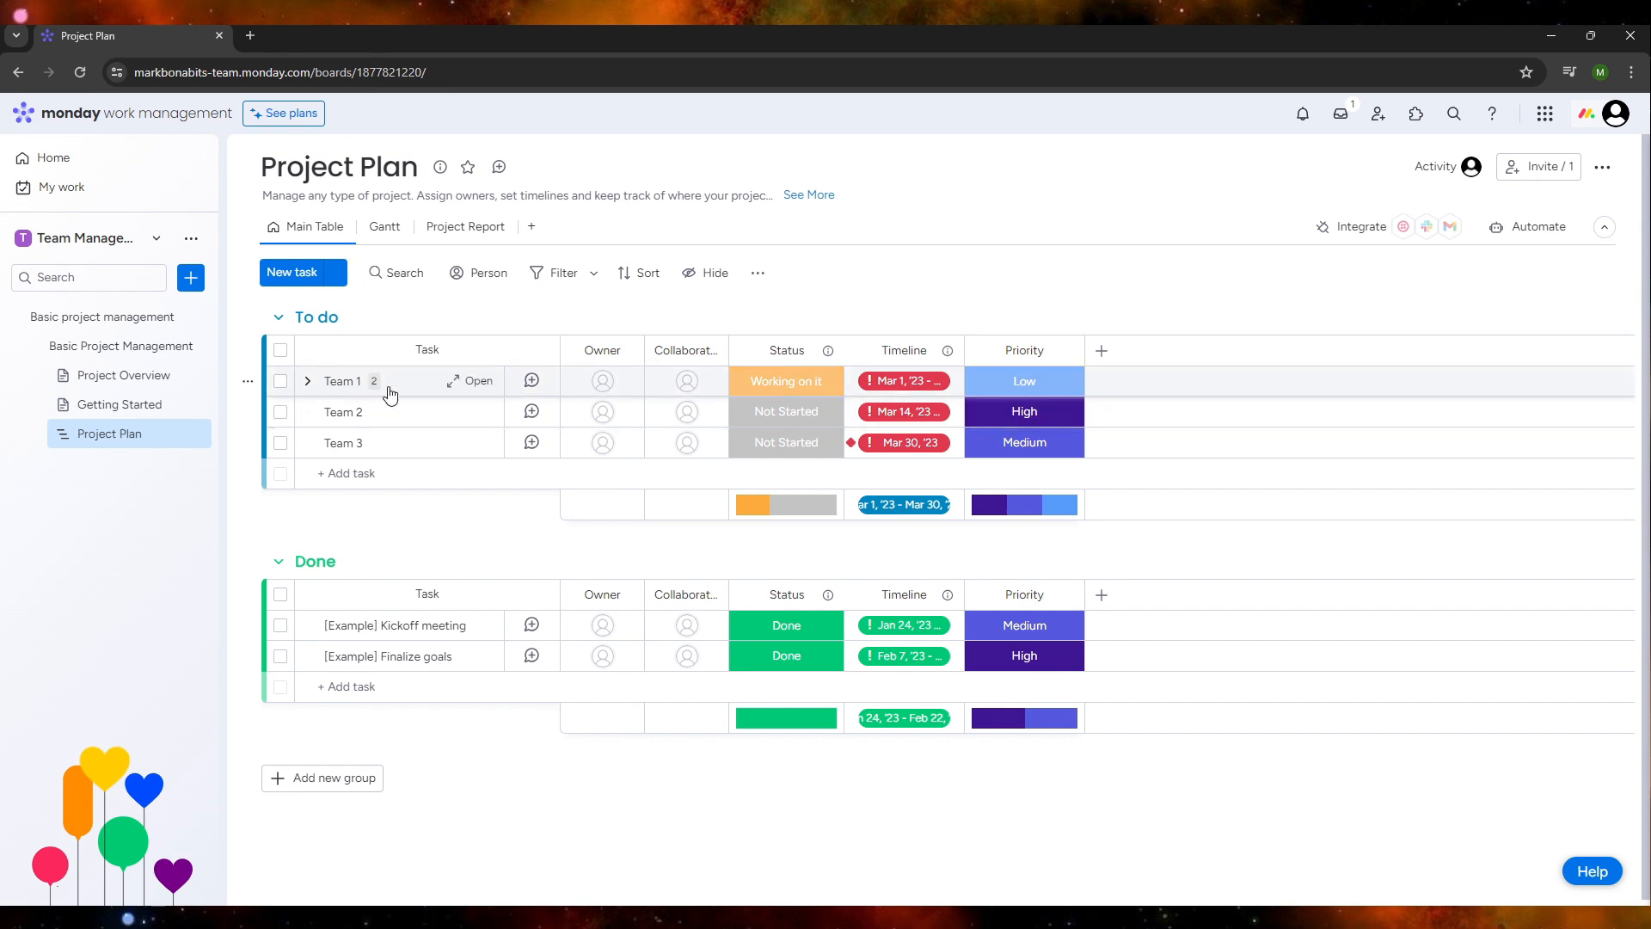
{"action": "left_click", "coordinate": [464, 381]}
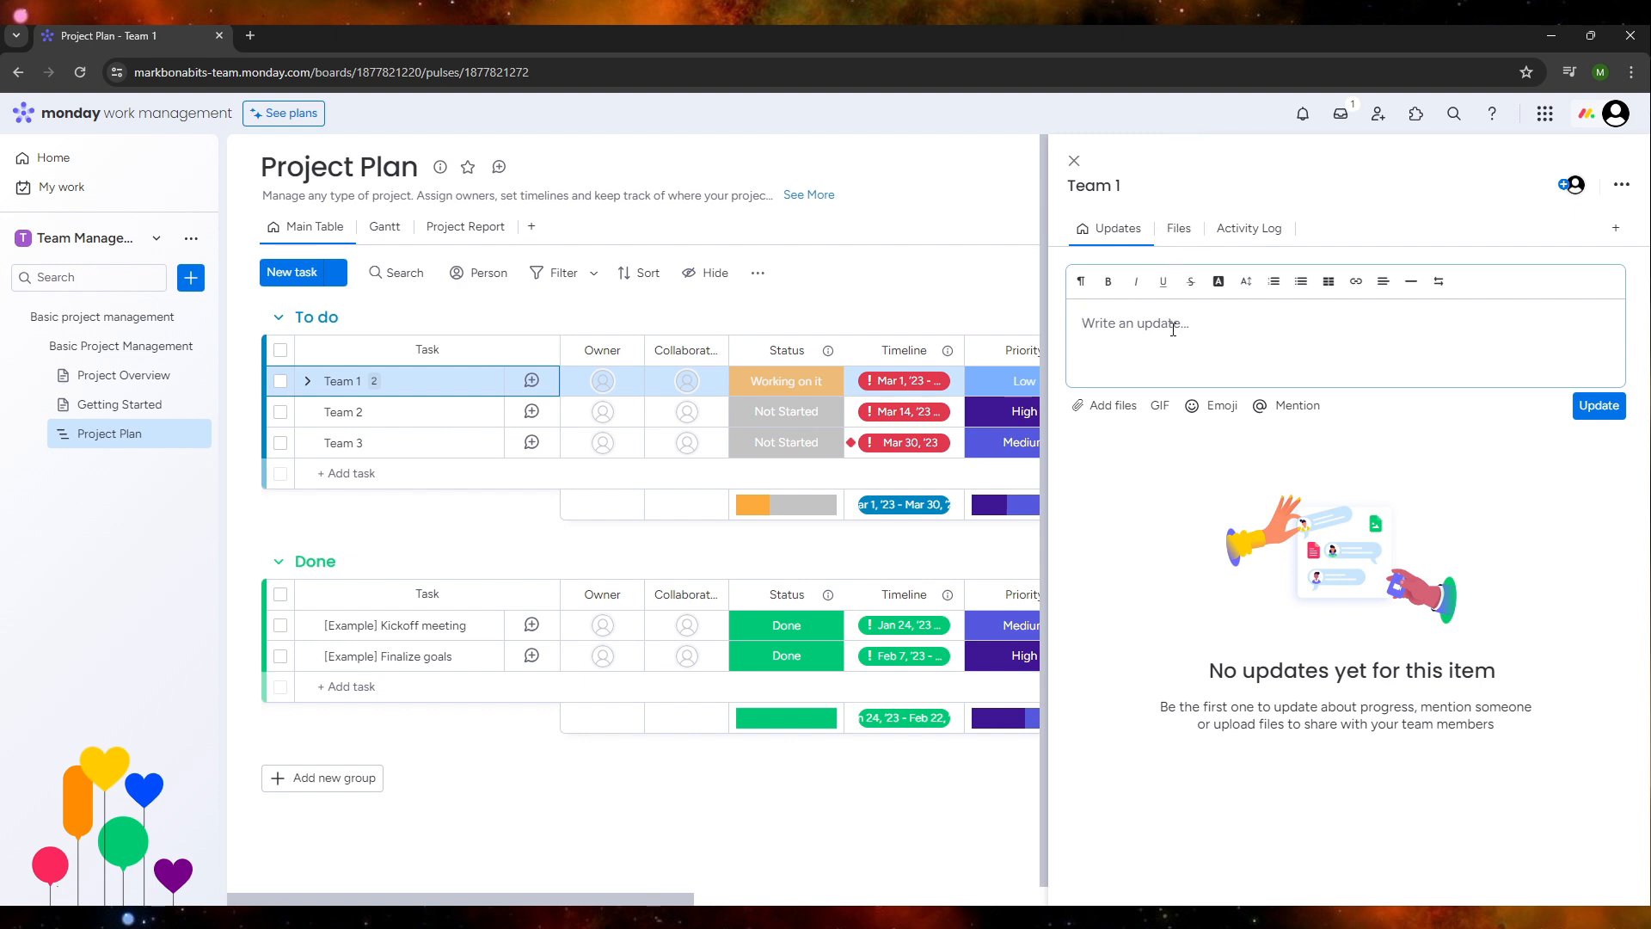
{"action": "left_click", "coordinate": [1074, 161]}
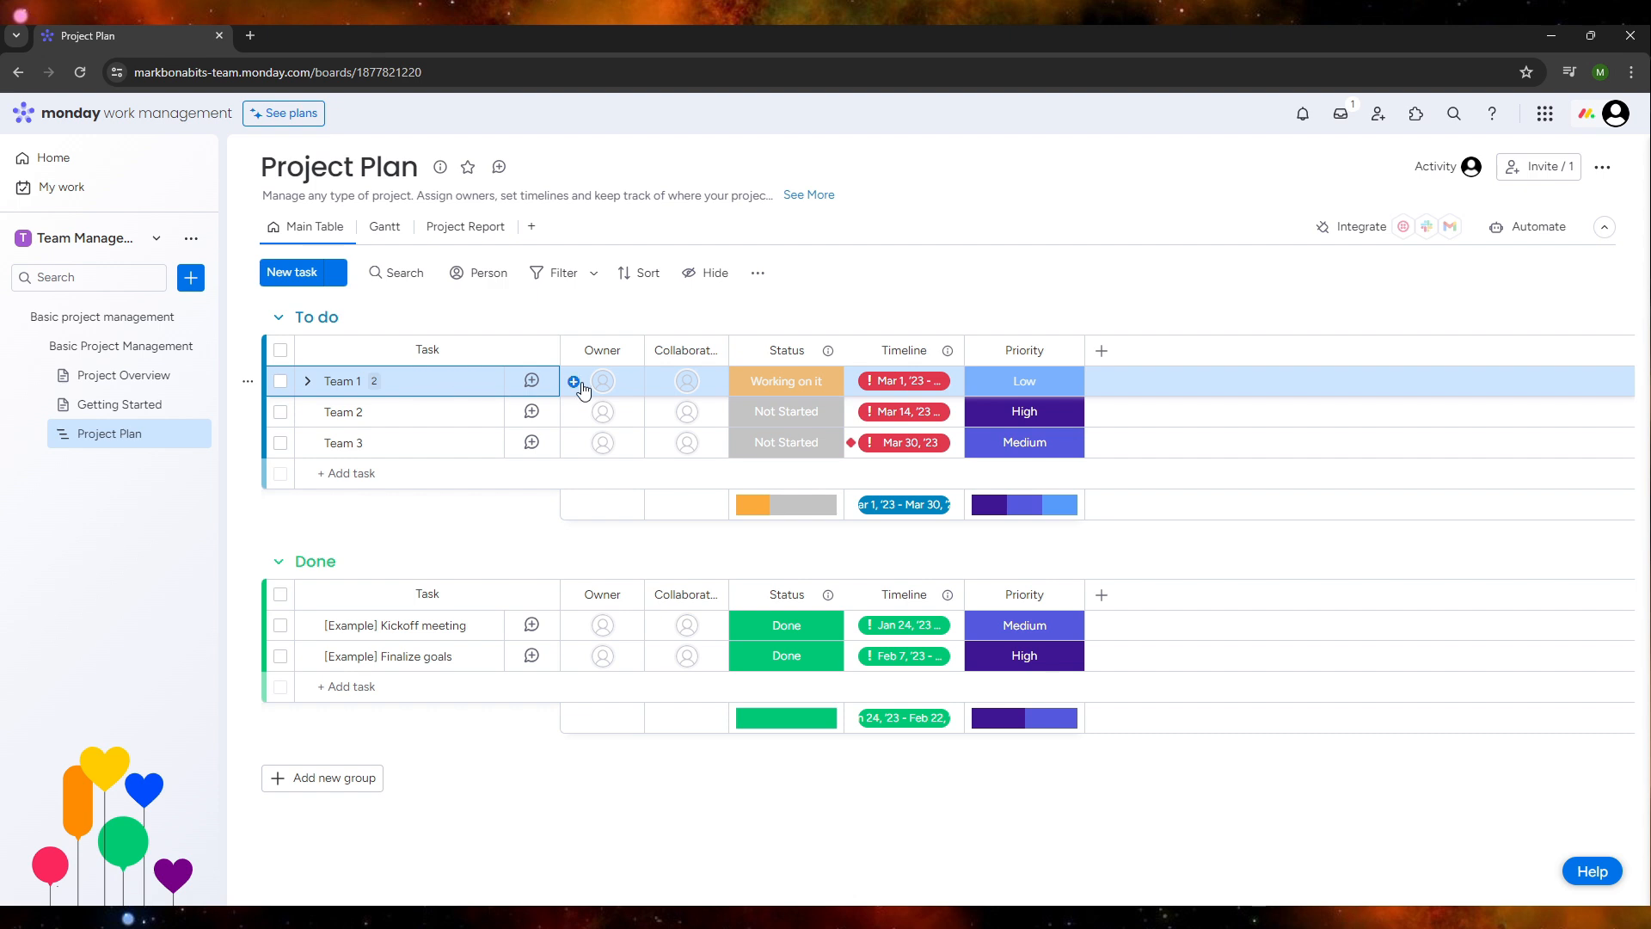
{"action": "left_click", "coordinate": [580, 388]}
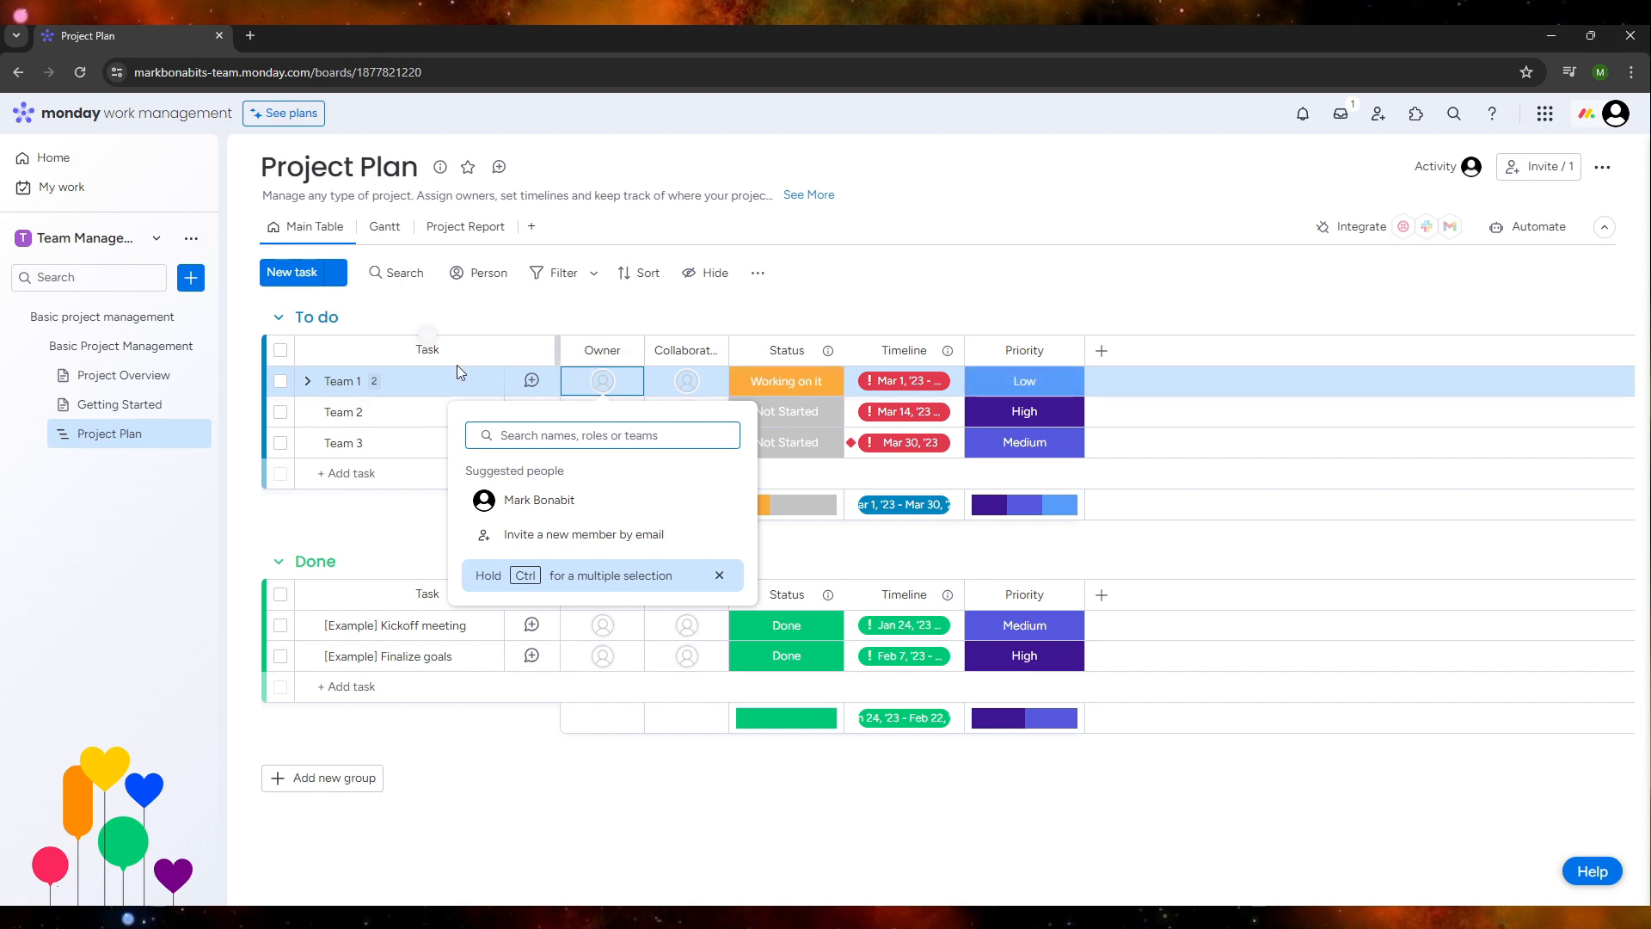
{"action": "left_click", "coordinate": [417, 423]}
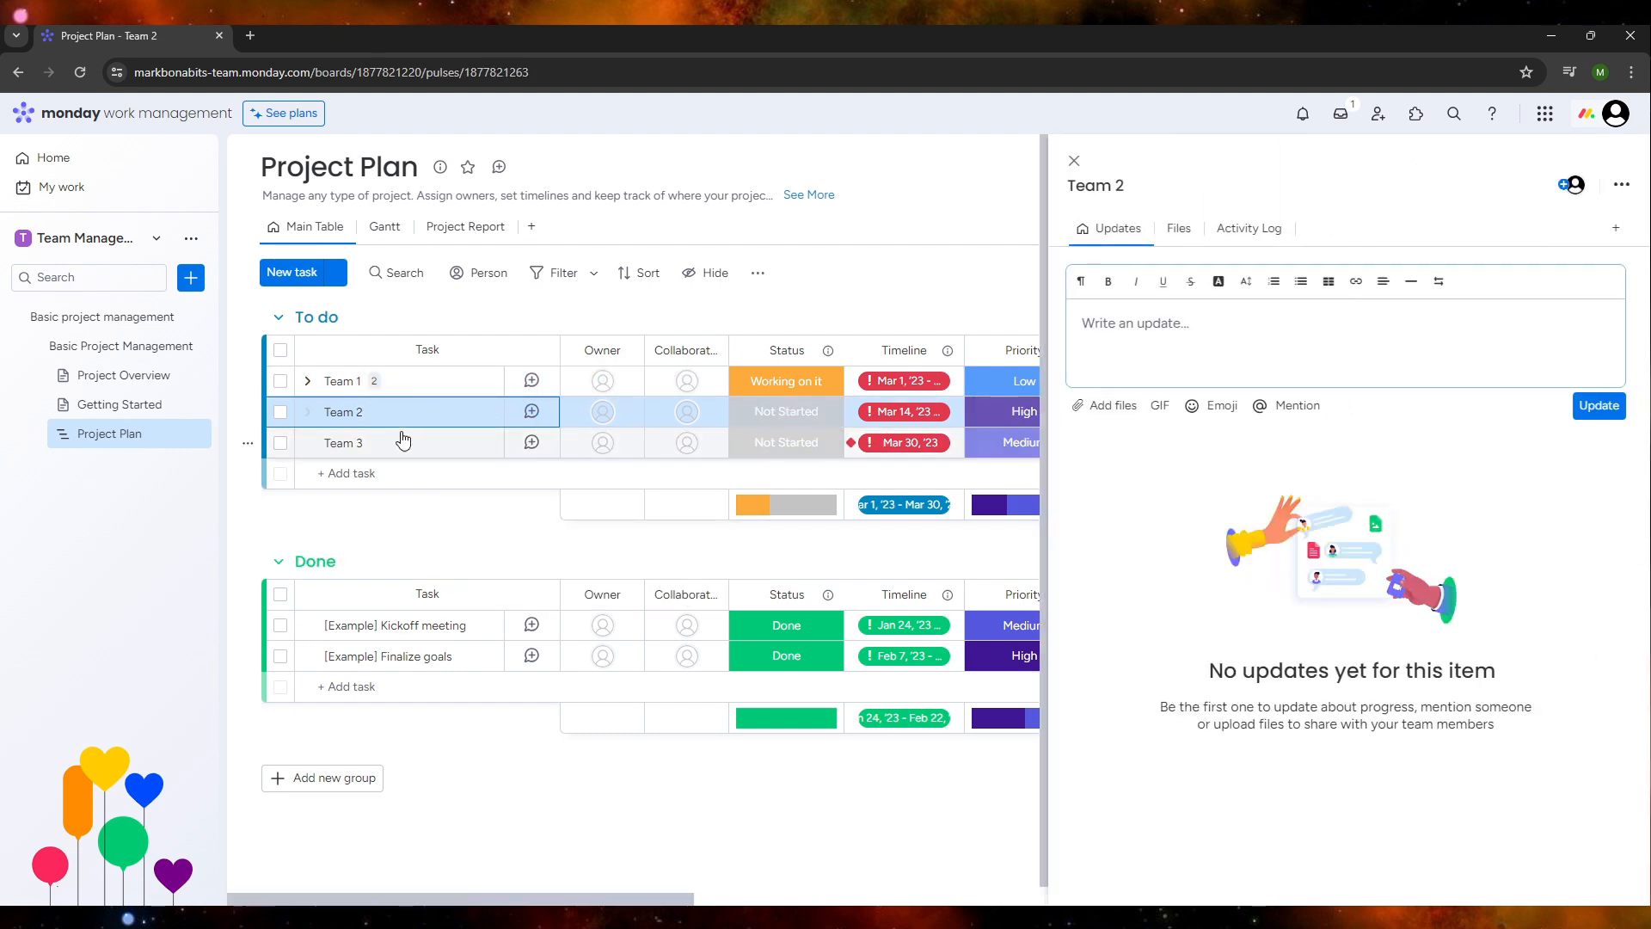
{"action": "left_click", "coordinate": [415, 440]}
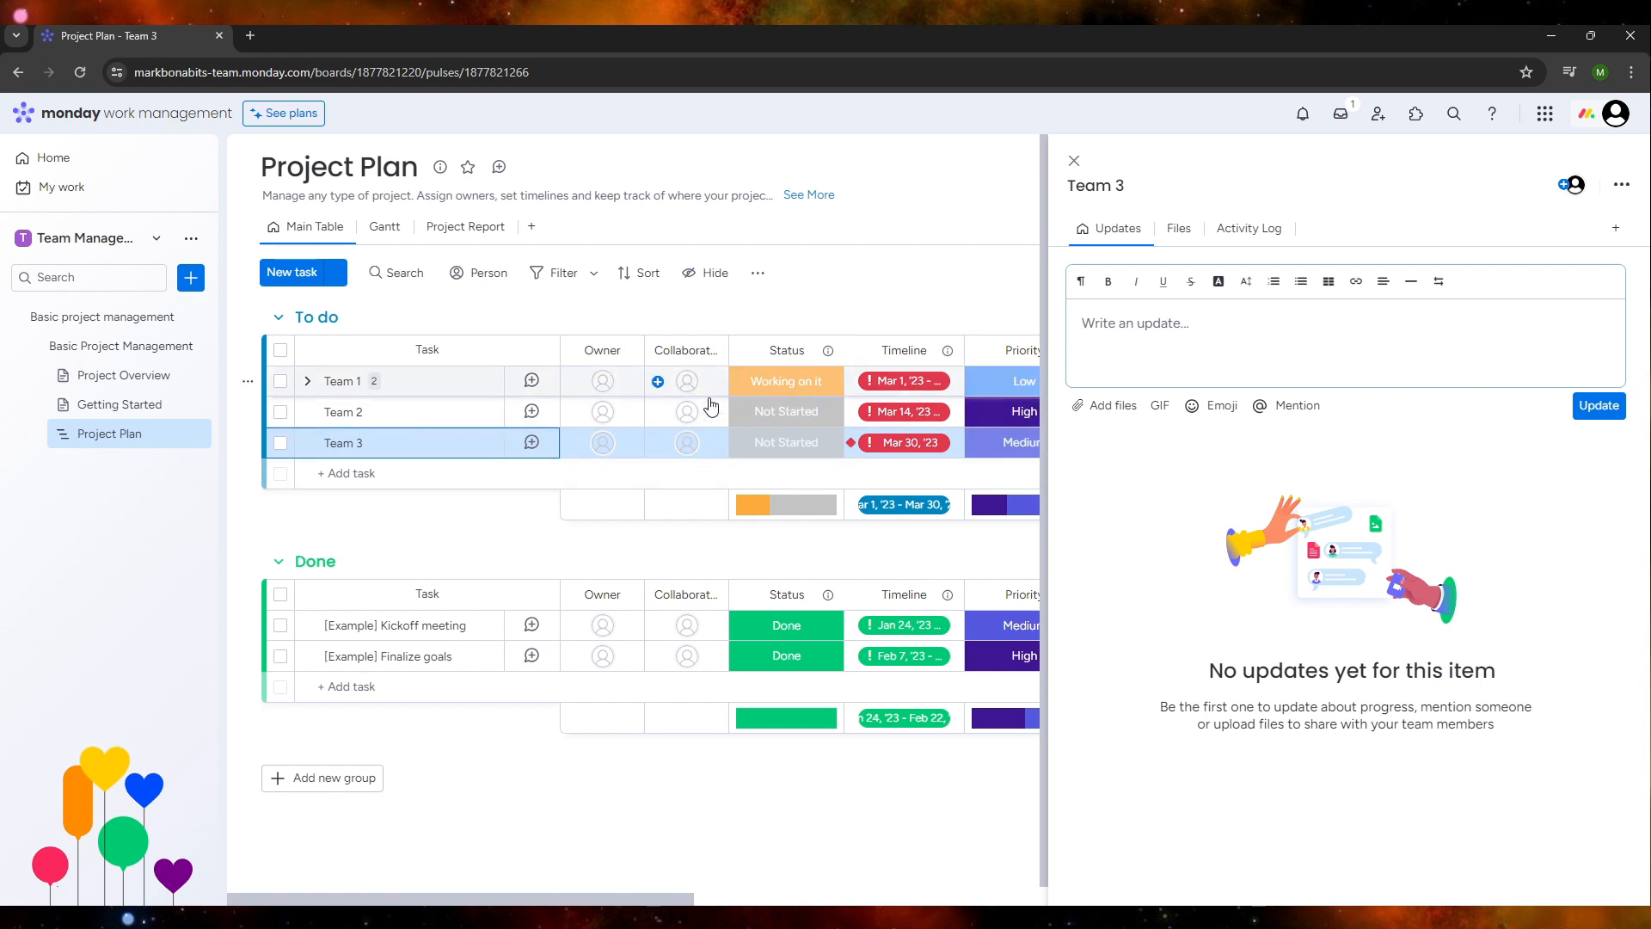
{"action": "left_click", "coordinate": [1075, 164]}
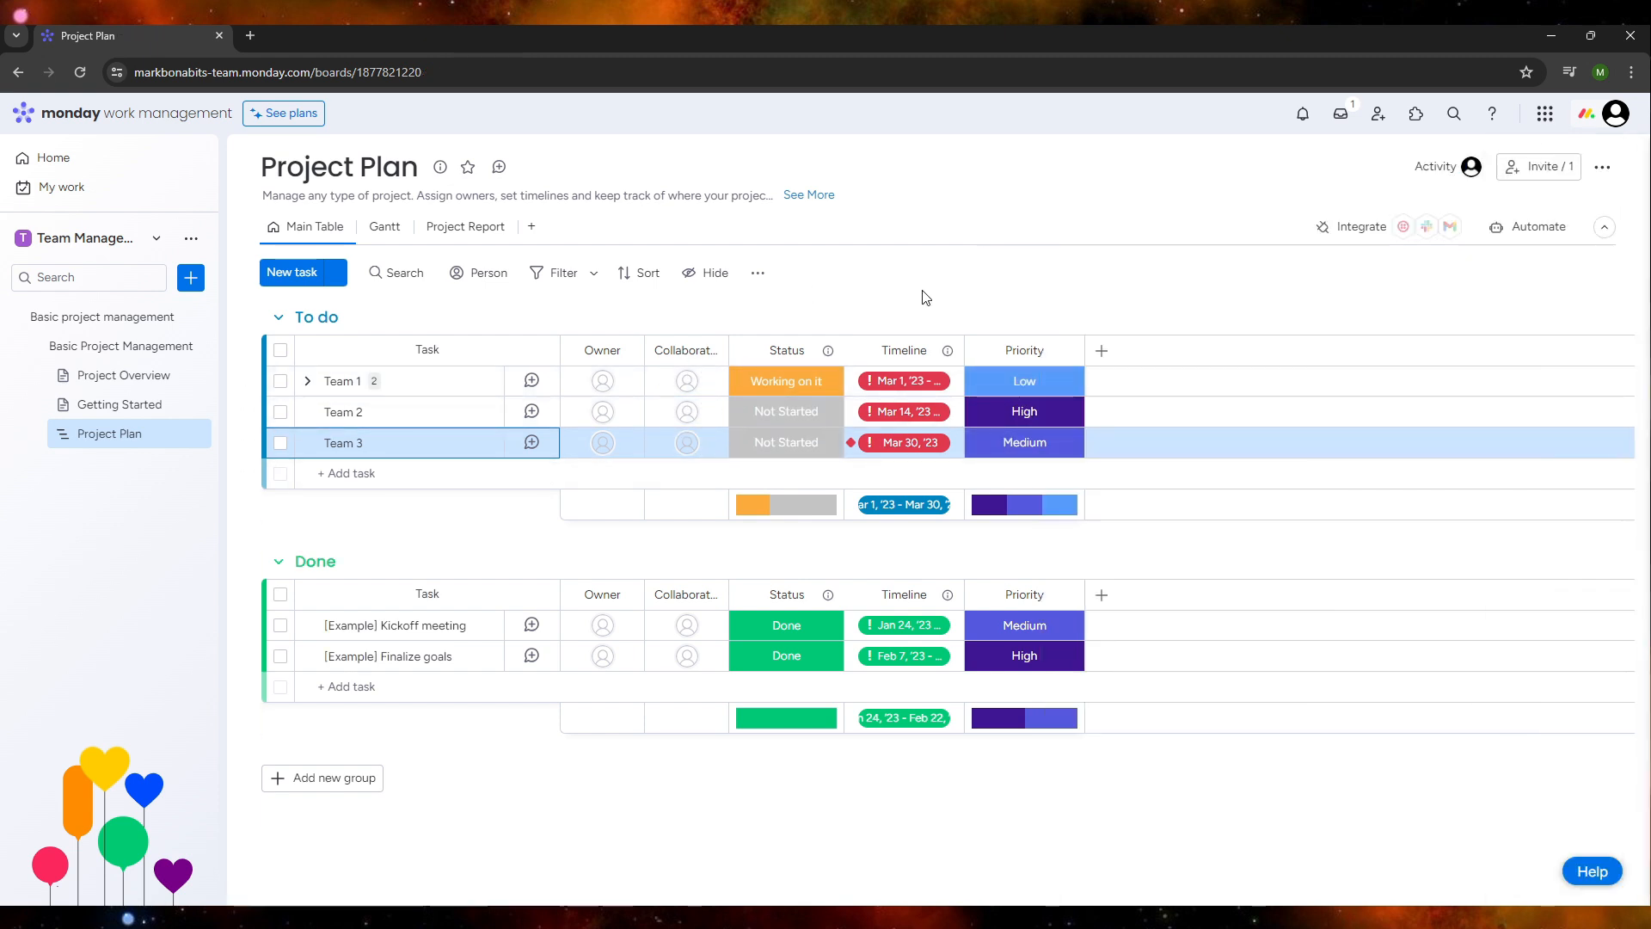
Set Team 1's status to Not Started in the To do group.
{"action": "left_click", "coordinate": [808, 390]}
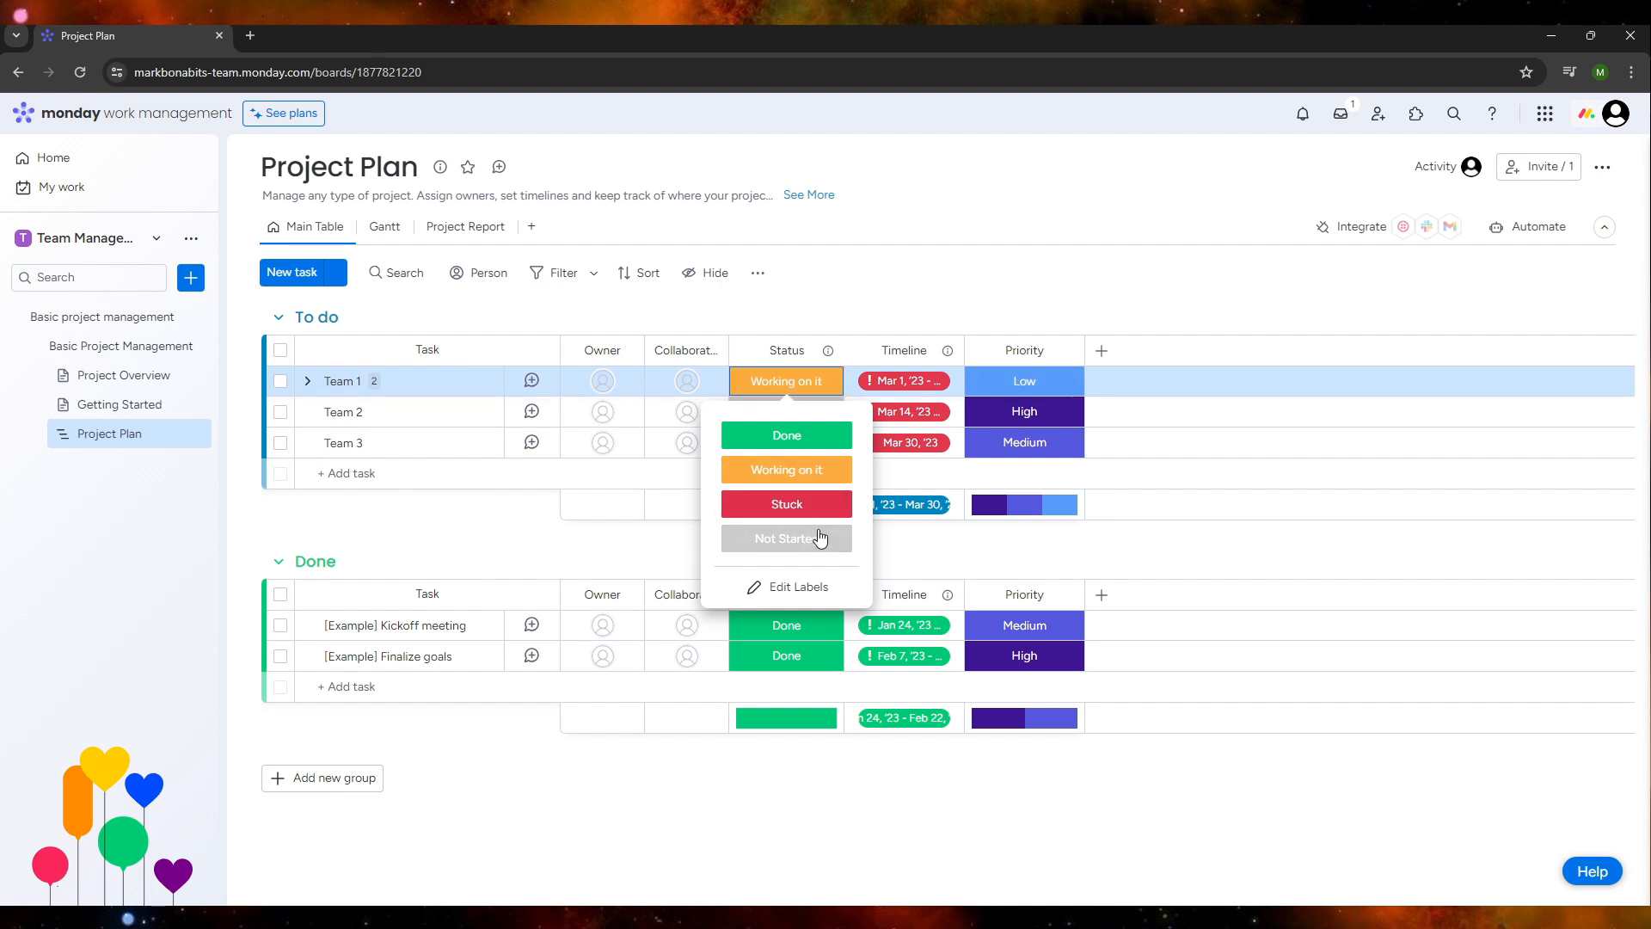
{"action": "left_click", "coordinate": [814, 378]}
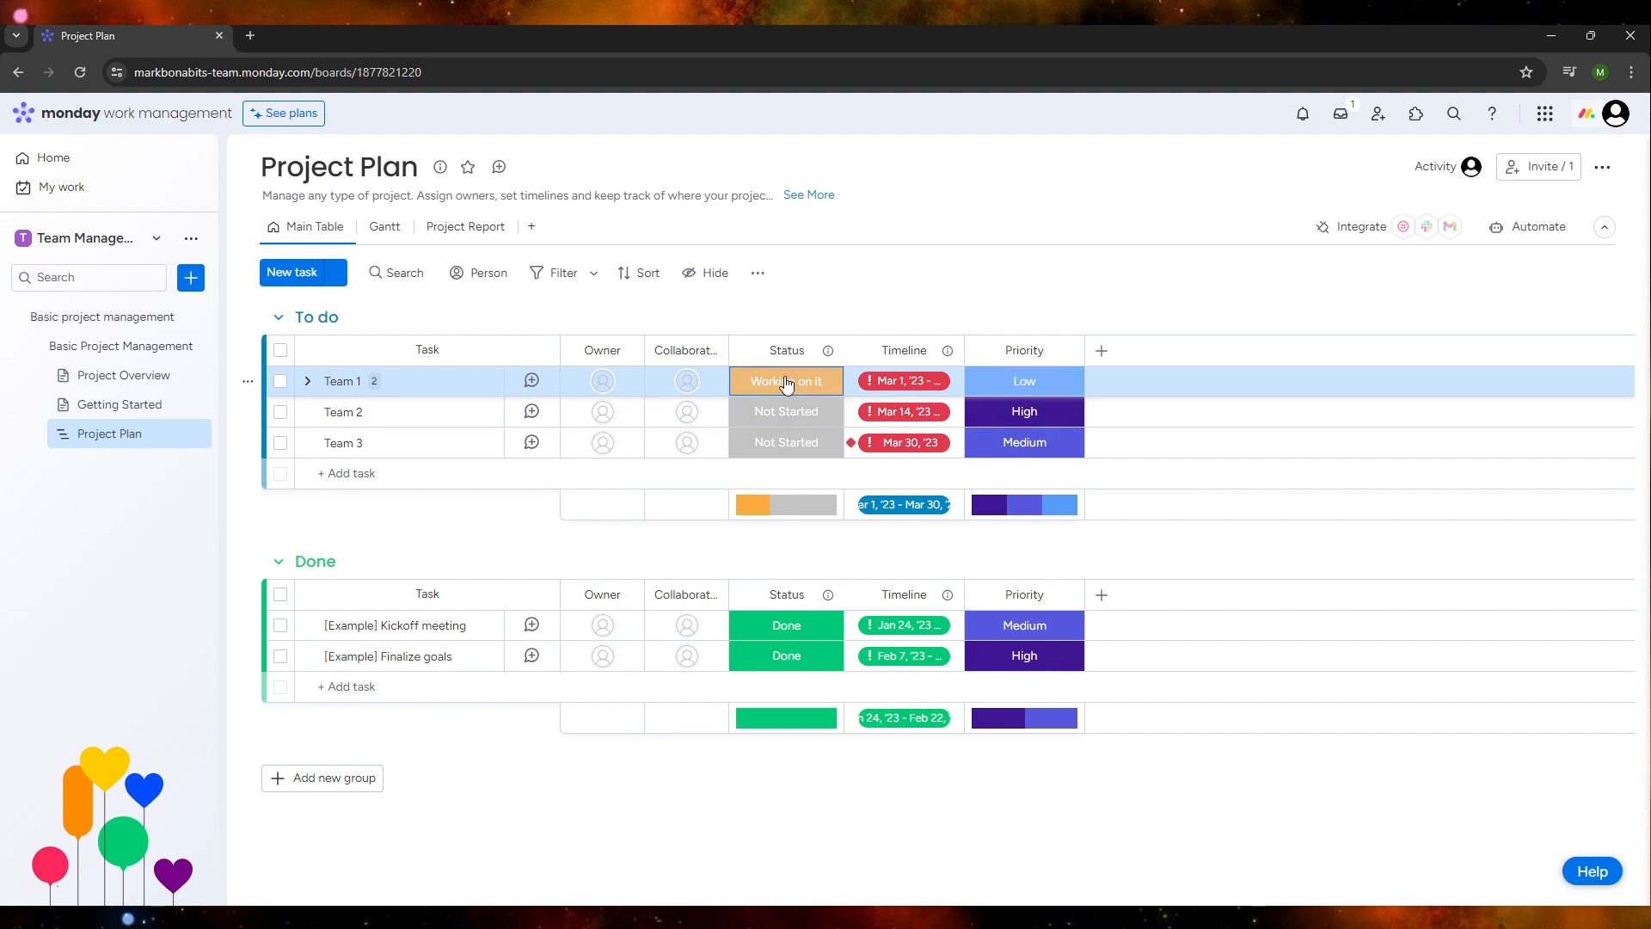
{"action": "left_click", "coordinate": [786, 381]}
{"action": "left_click", "coordinate": [811, 538]}
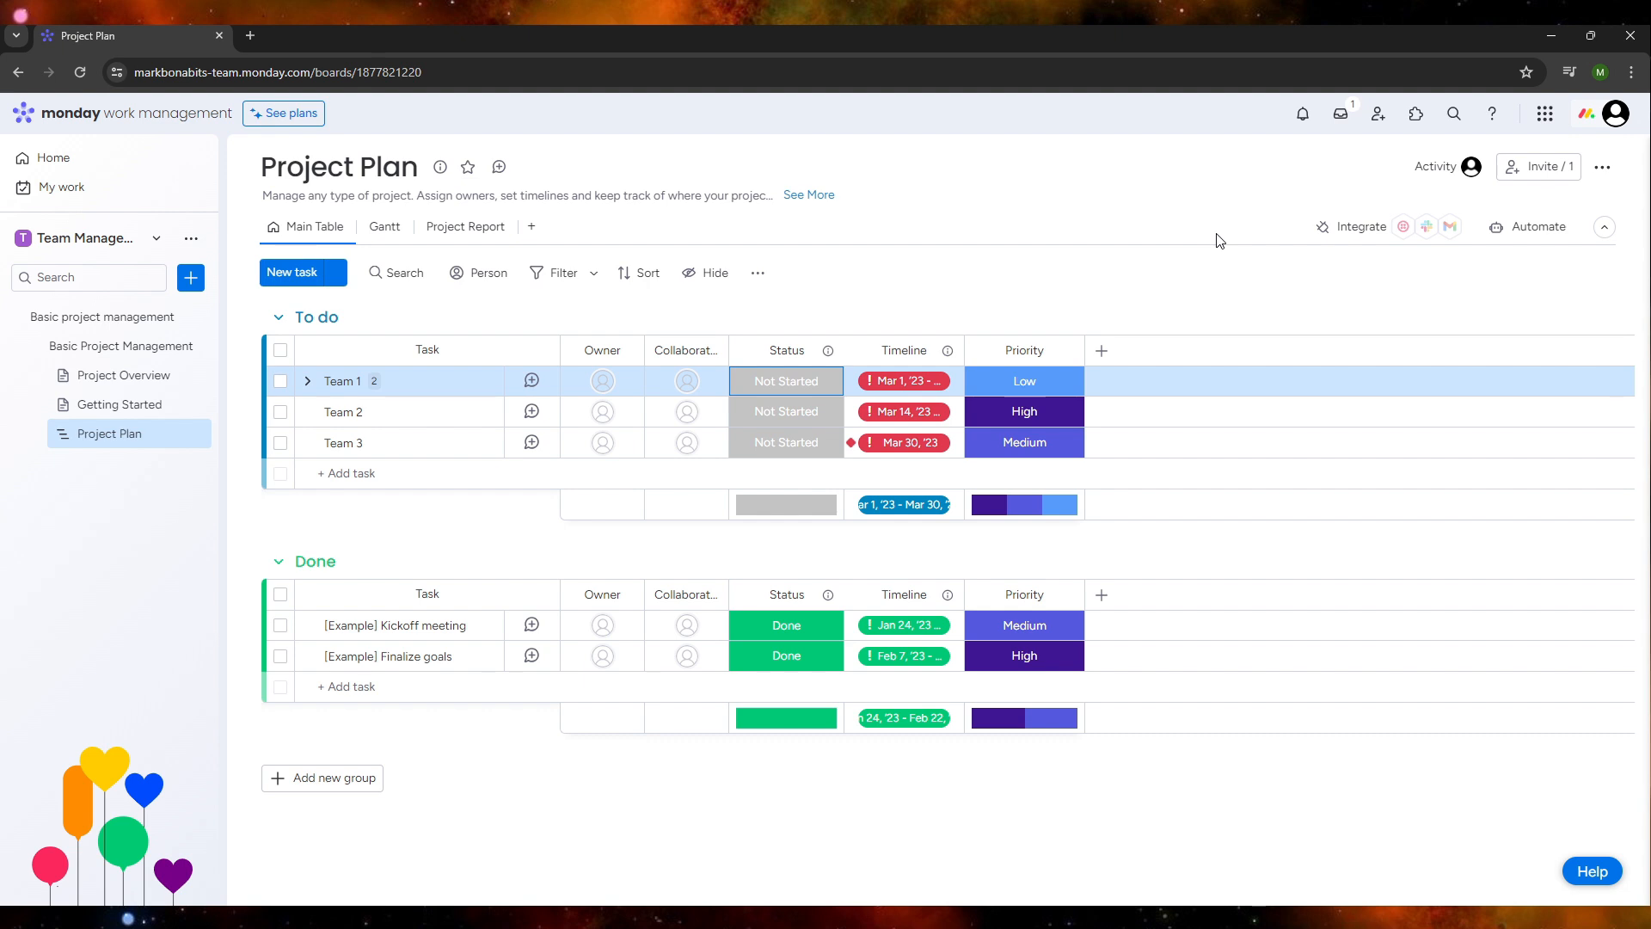
Set Team 1's timeline to March 23 to March 30, 2023.
{"action": "left_click", "coordinate": [880, 381]}
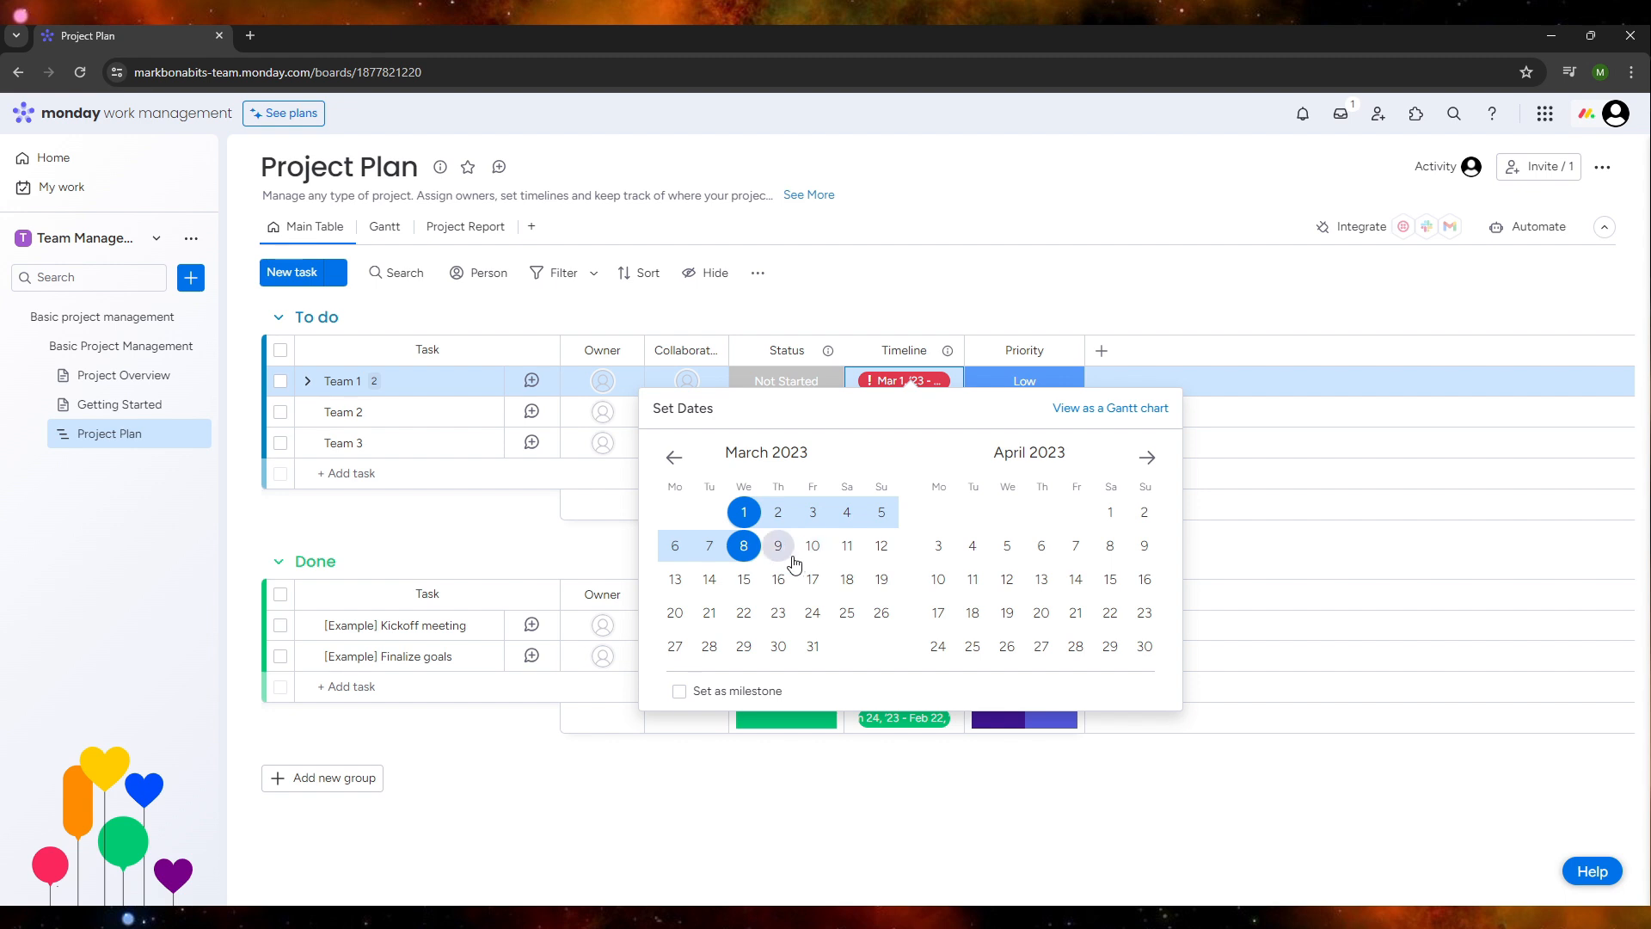
{"action": "left_click", "coordinate": [780, 589]}
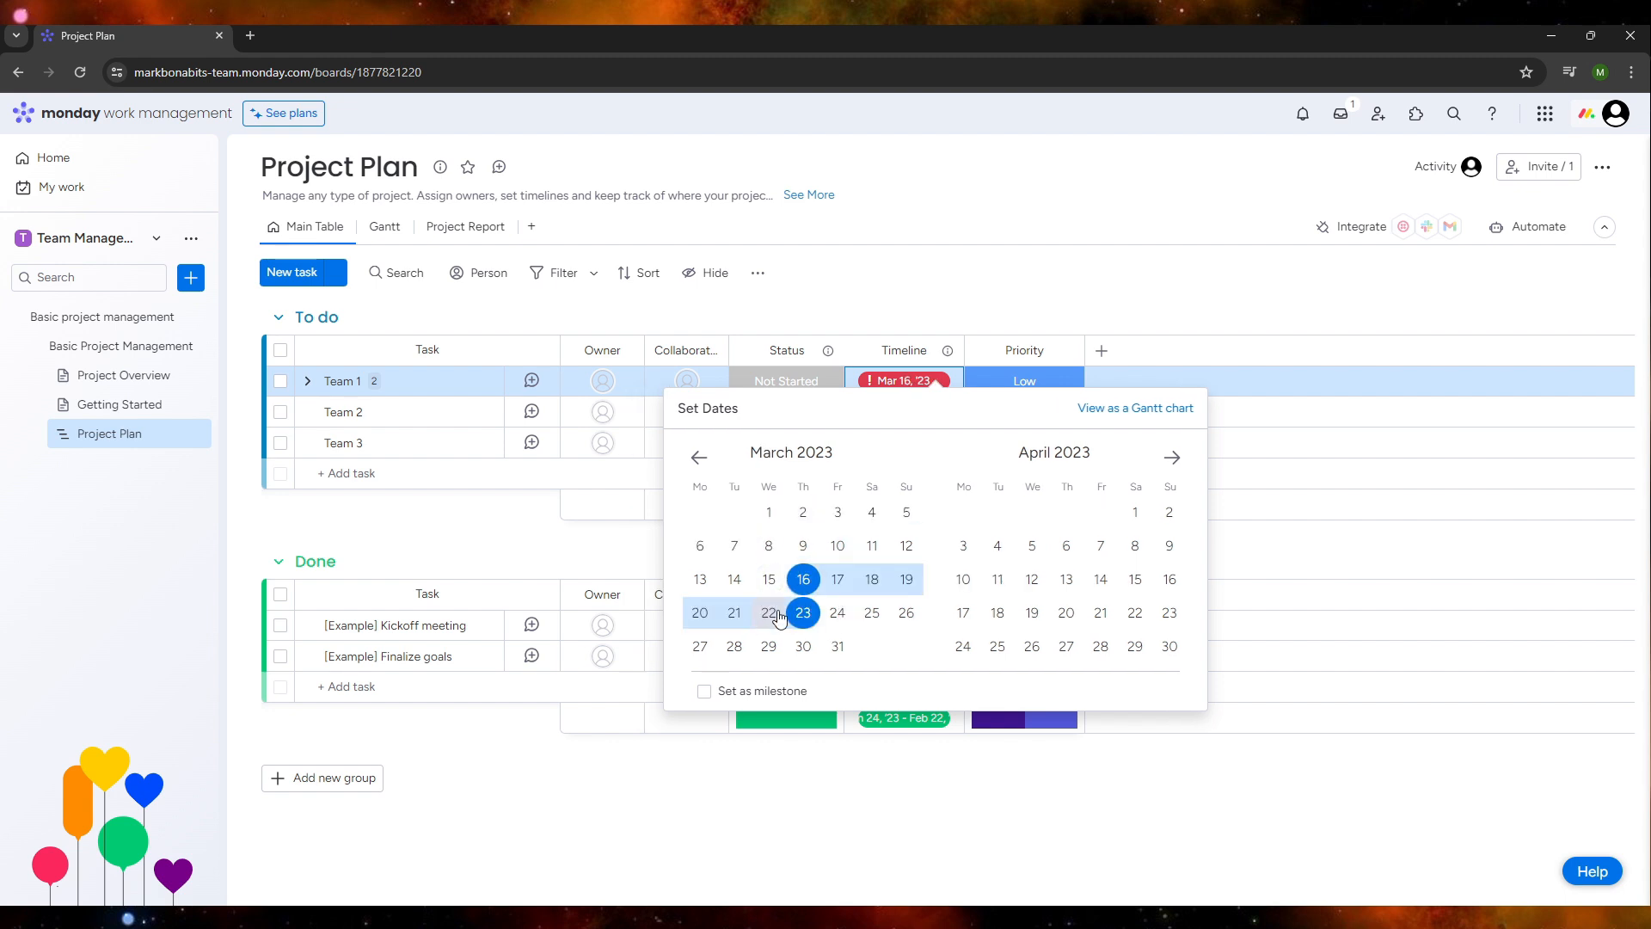
{"action": "left_click", "coordinate": [816, 610]}
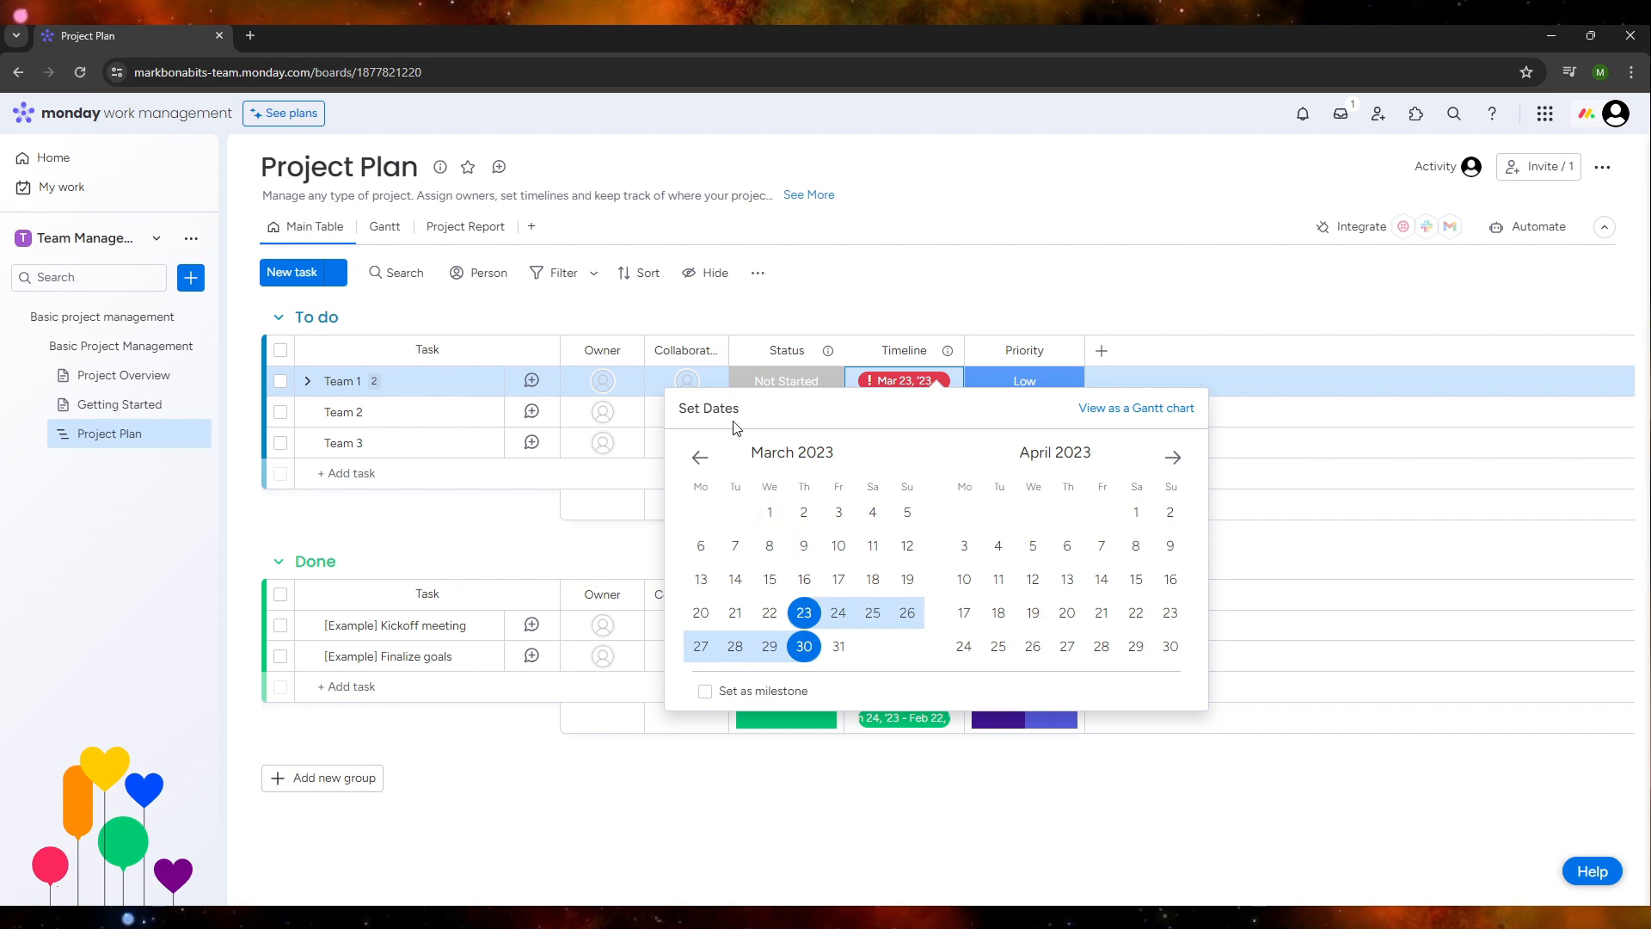
{"action": "left_click", "coordinate": [699, 457]}
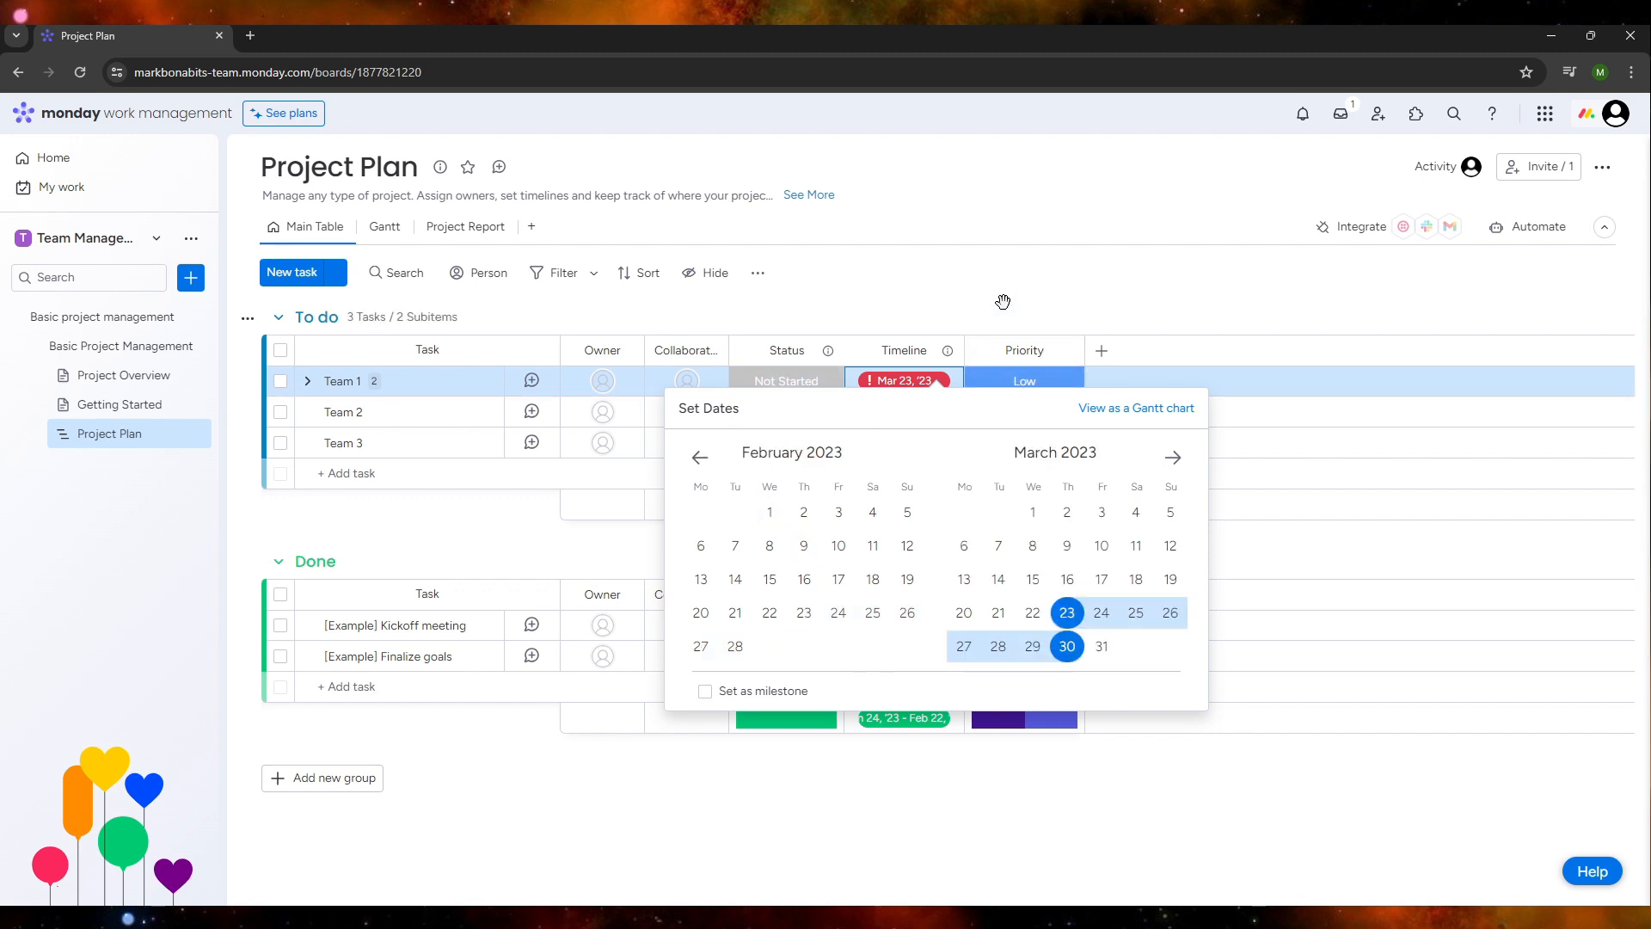
{"action": "left_click", "coordinate": [1013, 351]}
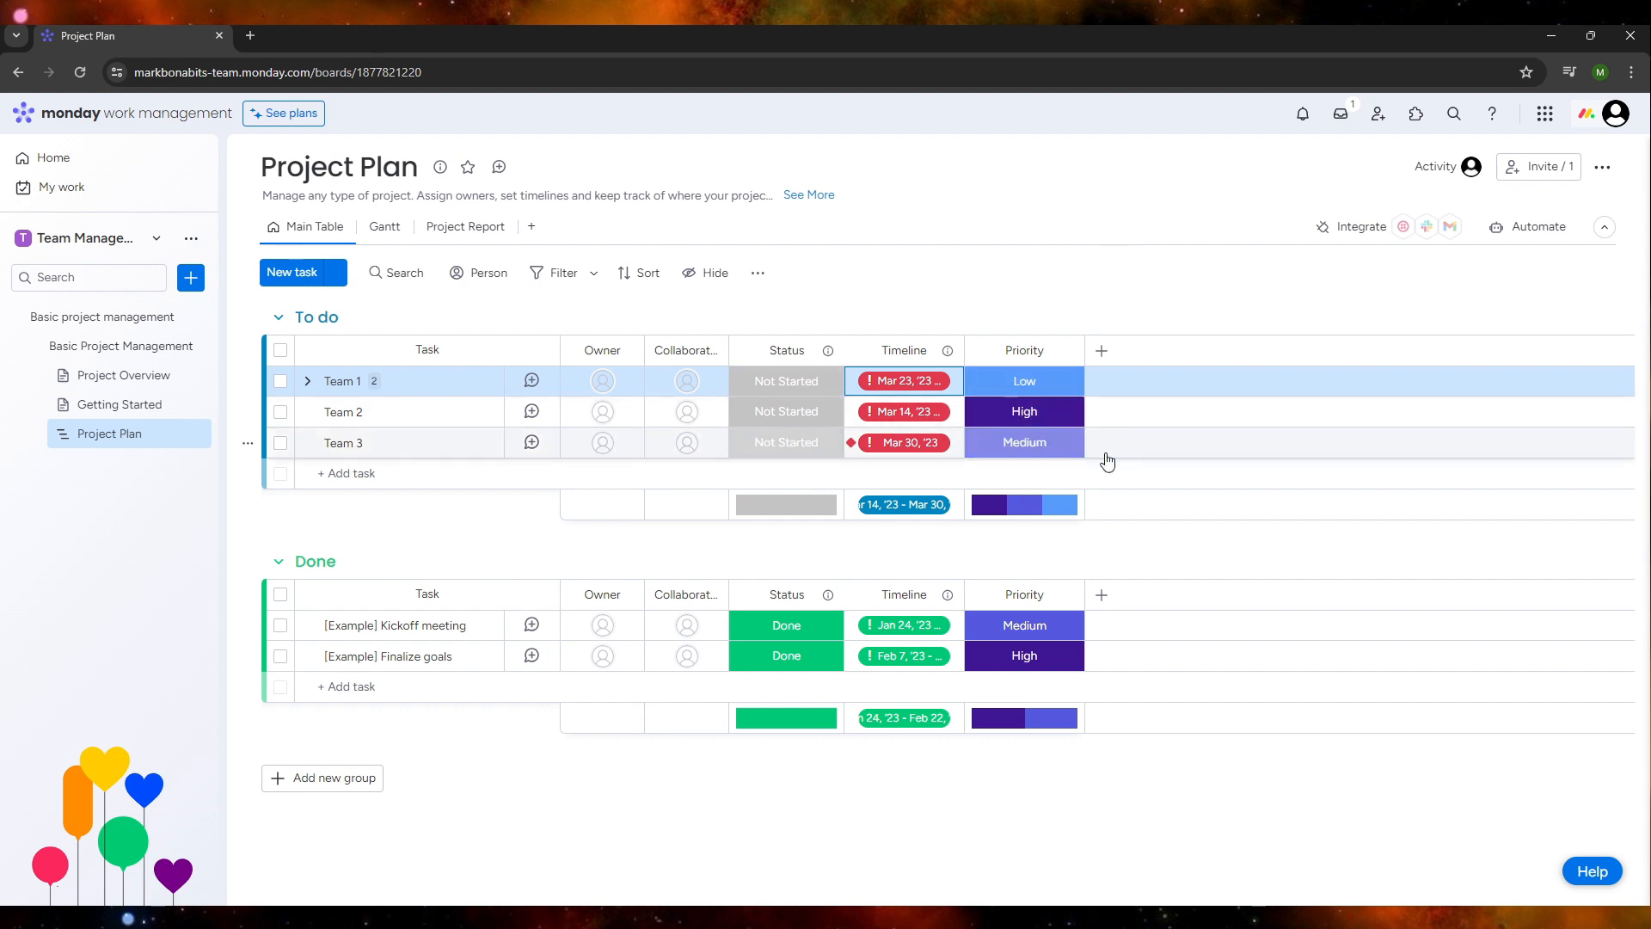
Look through Team 2's priority labels and set Team 1's priority to Low.
{"action": "left_click", "coordinate": [978, 412]}
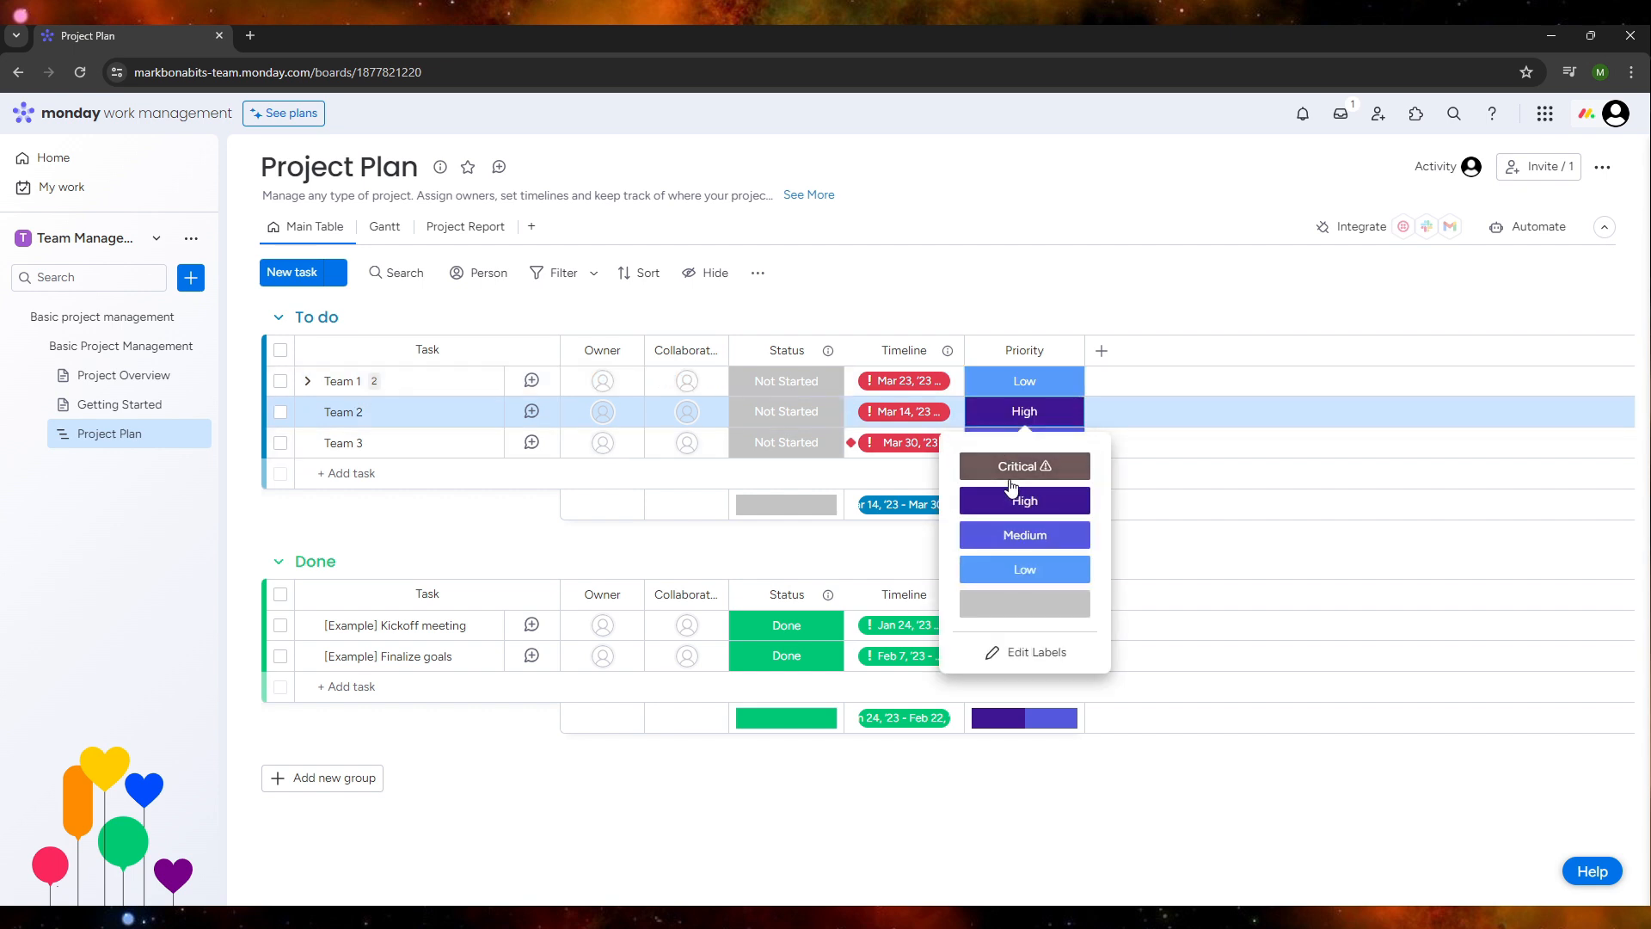
{"action": "left_click", "coordinate": [1043, 298]}
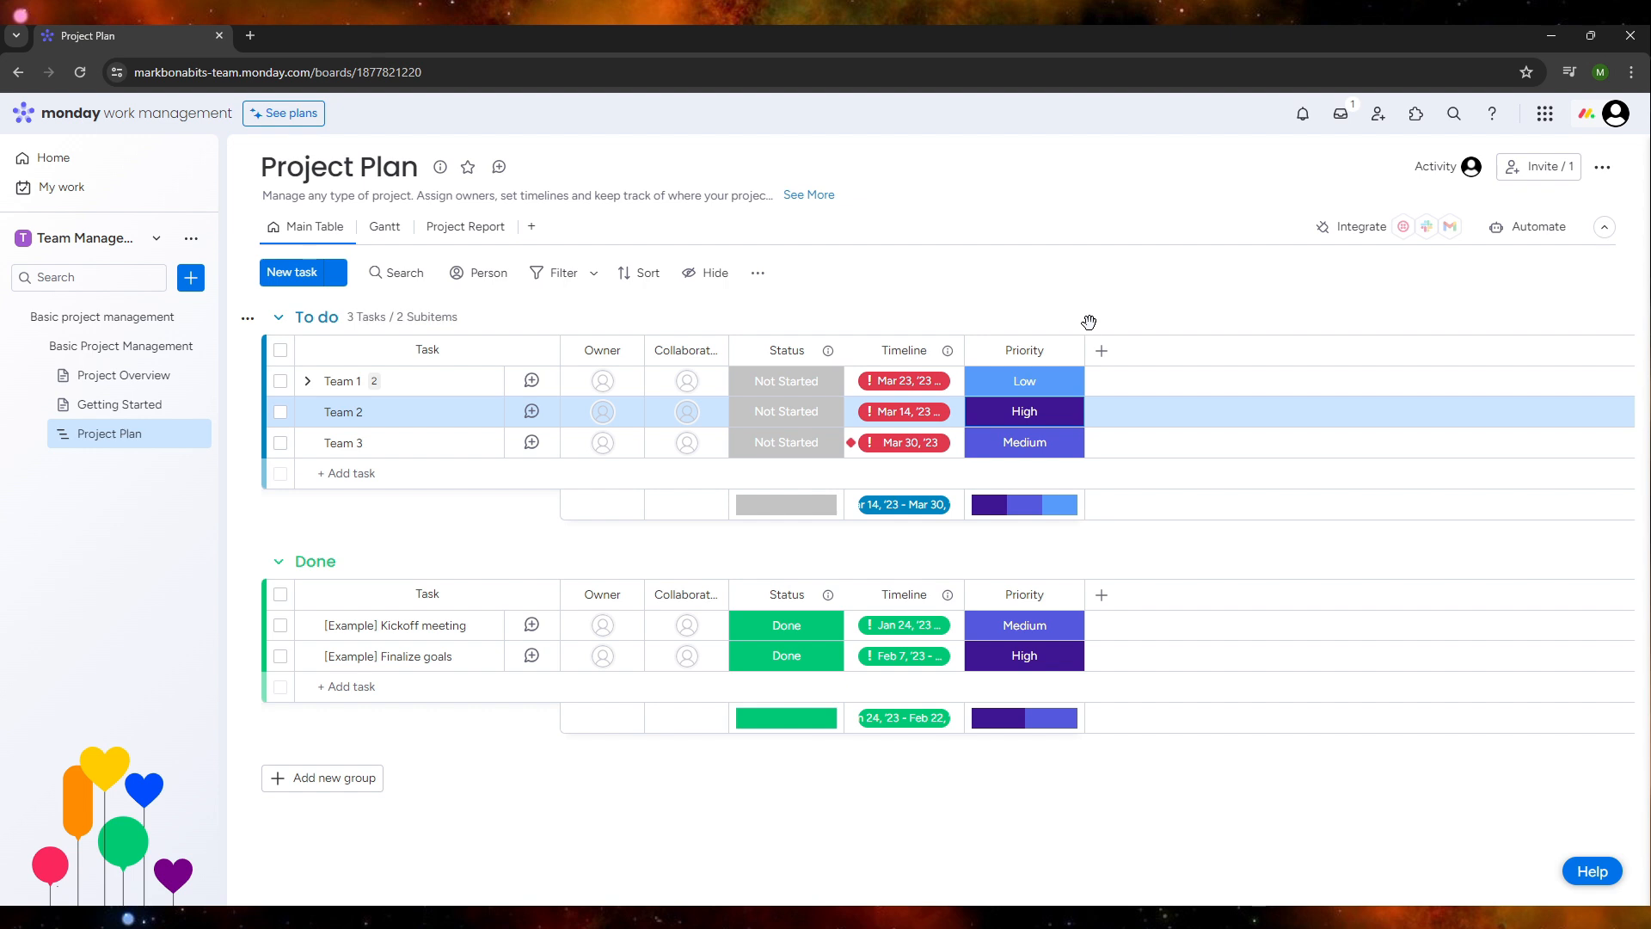
{"action": "left_click", "coordinate": [1030, 395]}
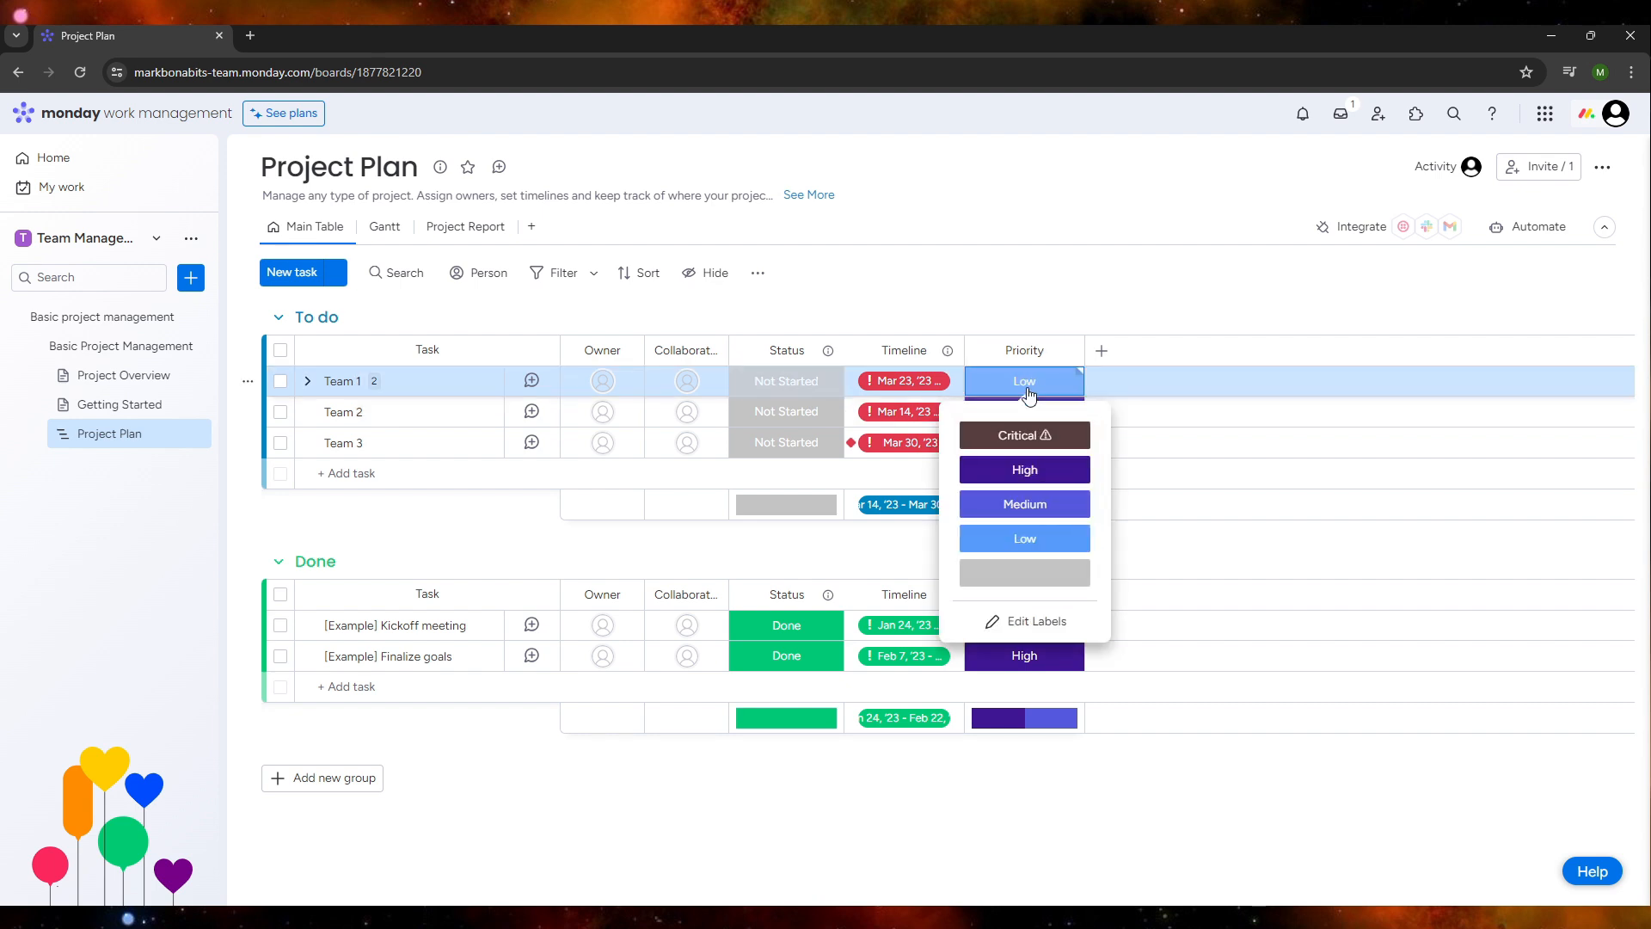
{"action": "left_click", "coordinate": [1047, 550]}
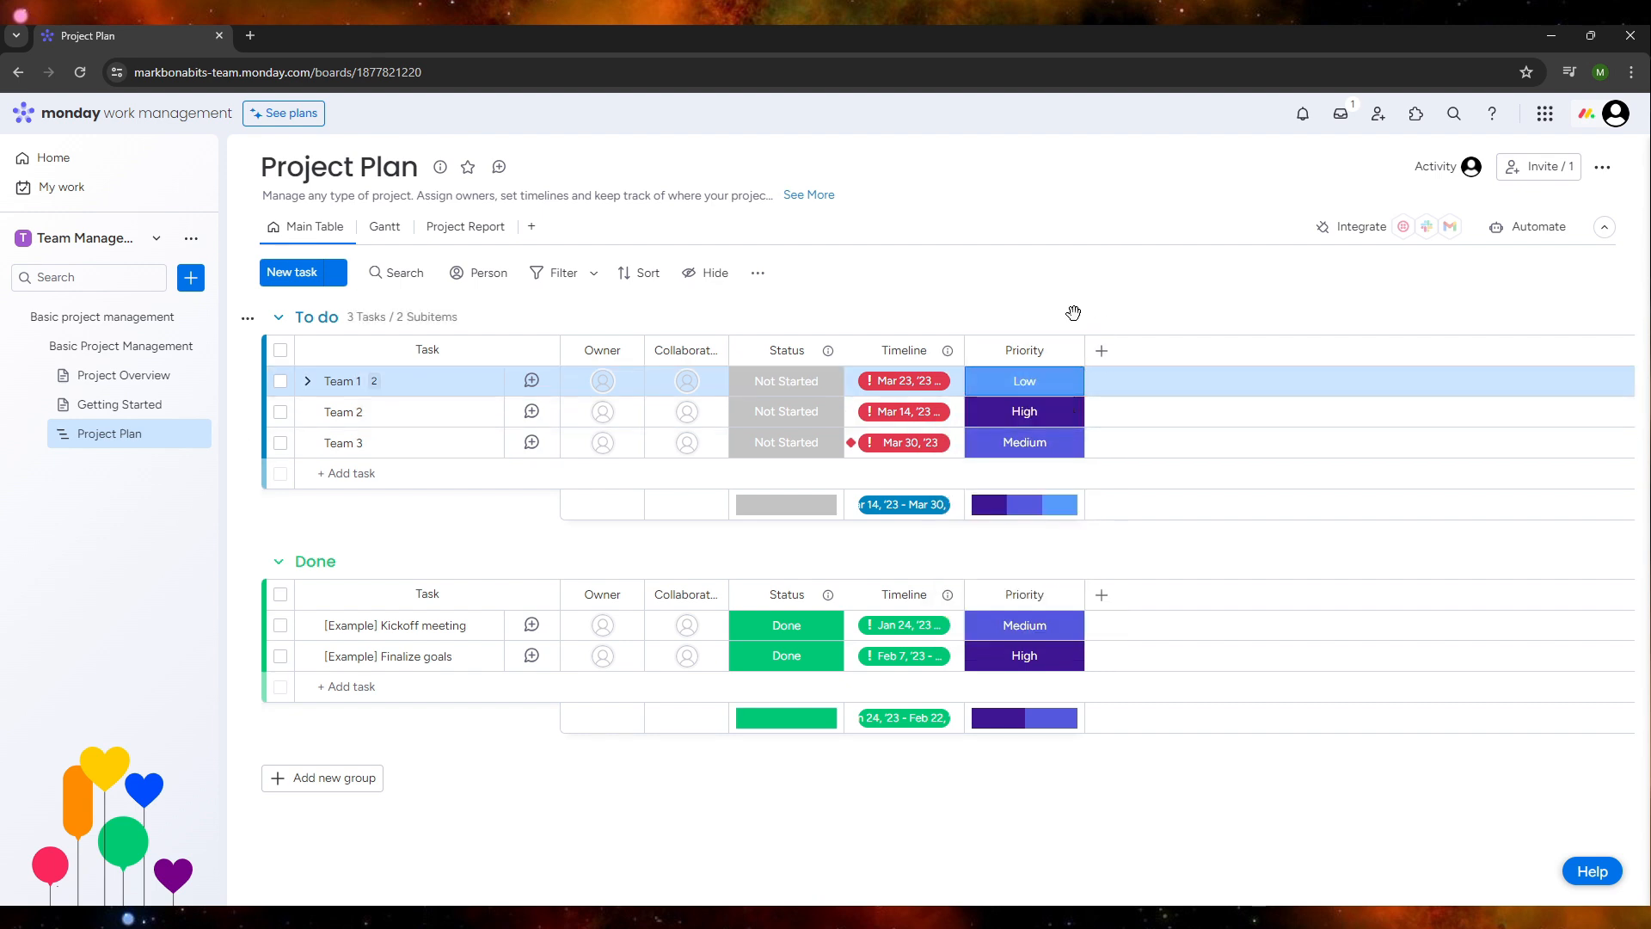
Look through the column types that can be added to the board, without adding one.
{"action": "left_click", "coordinate": [1100, 352]}
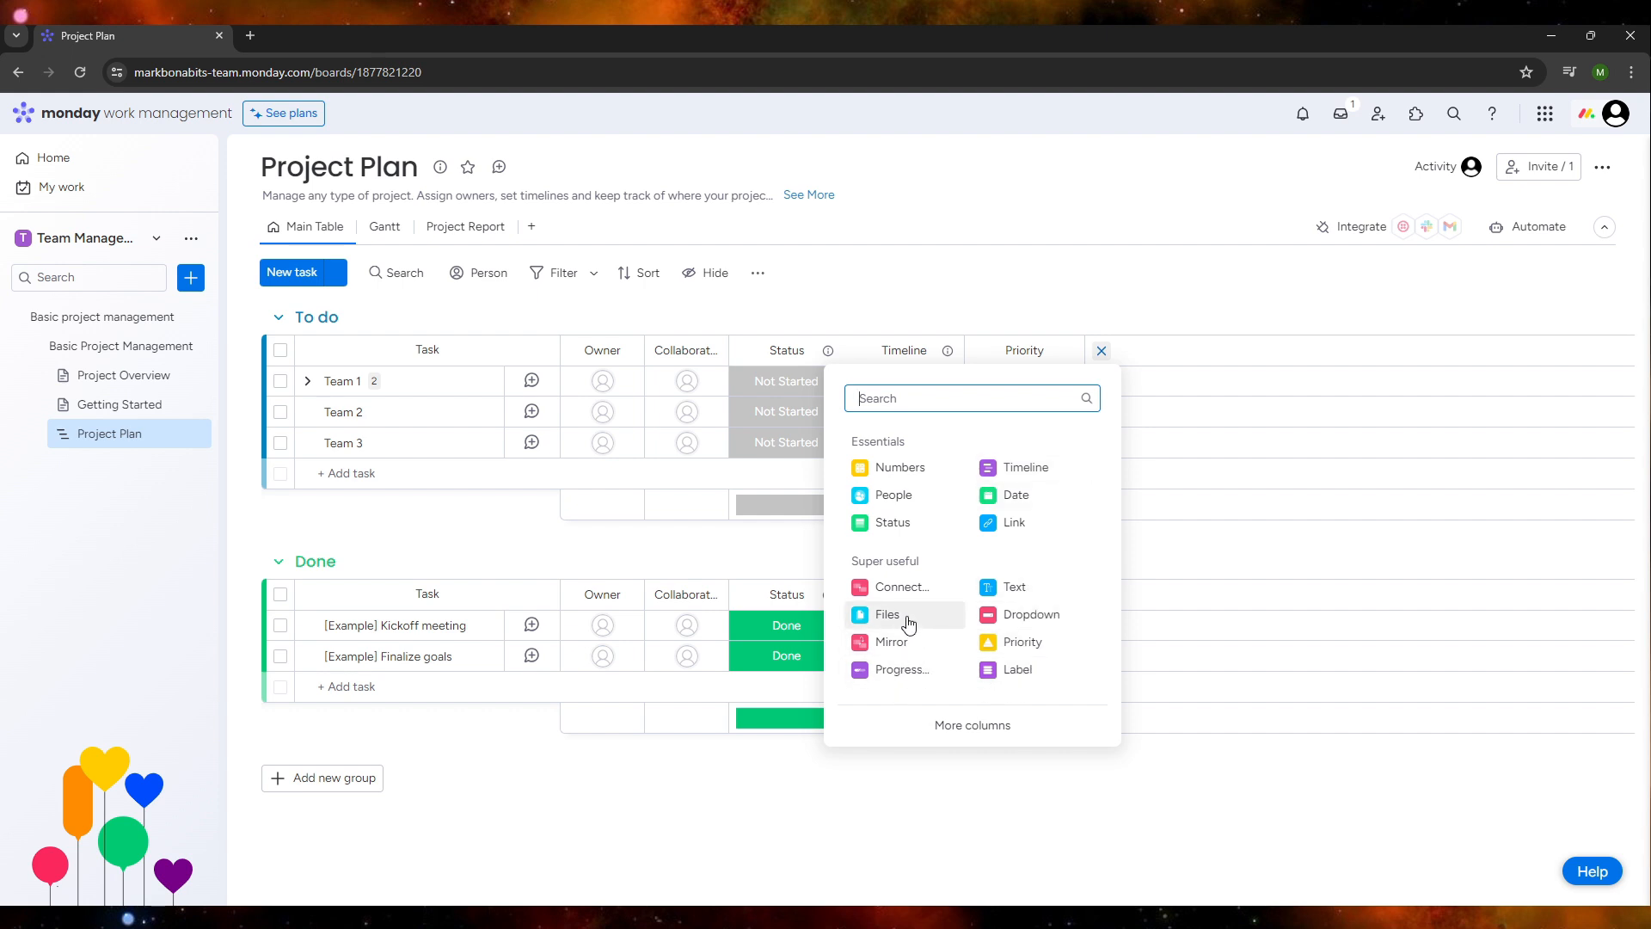
{"action": "left_click", "coordinate": [1116, 287]}
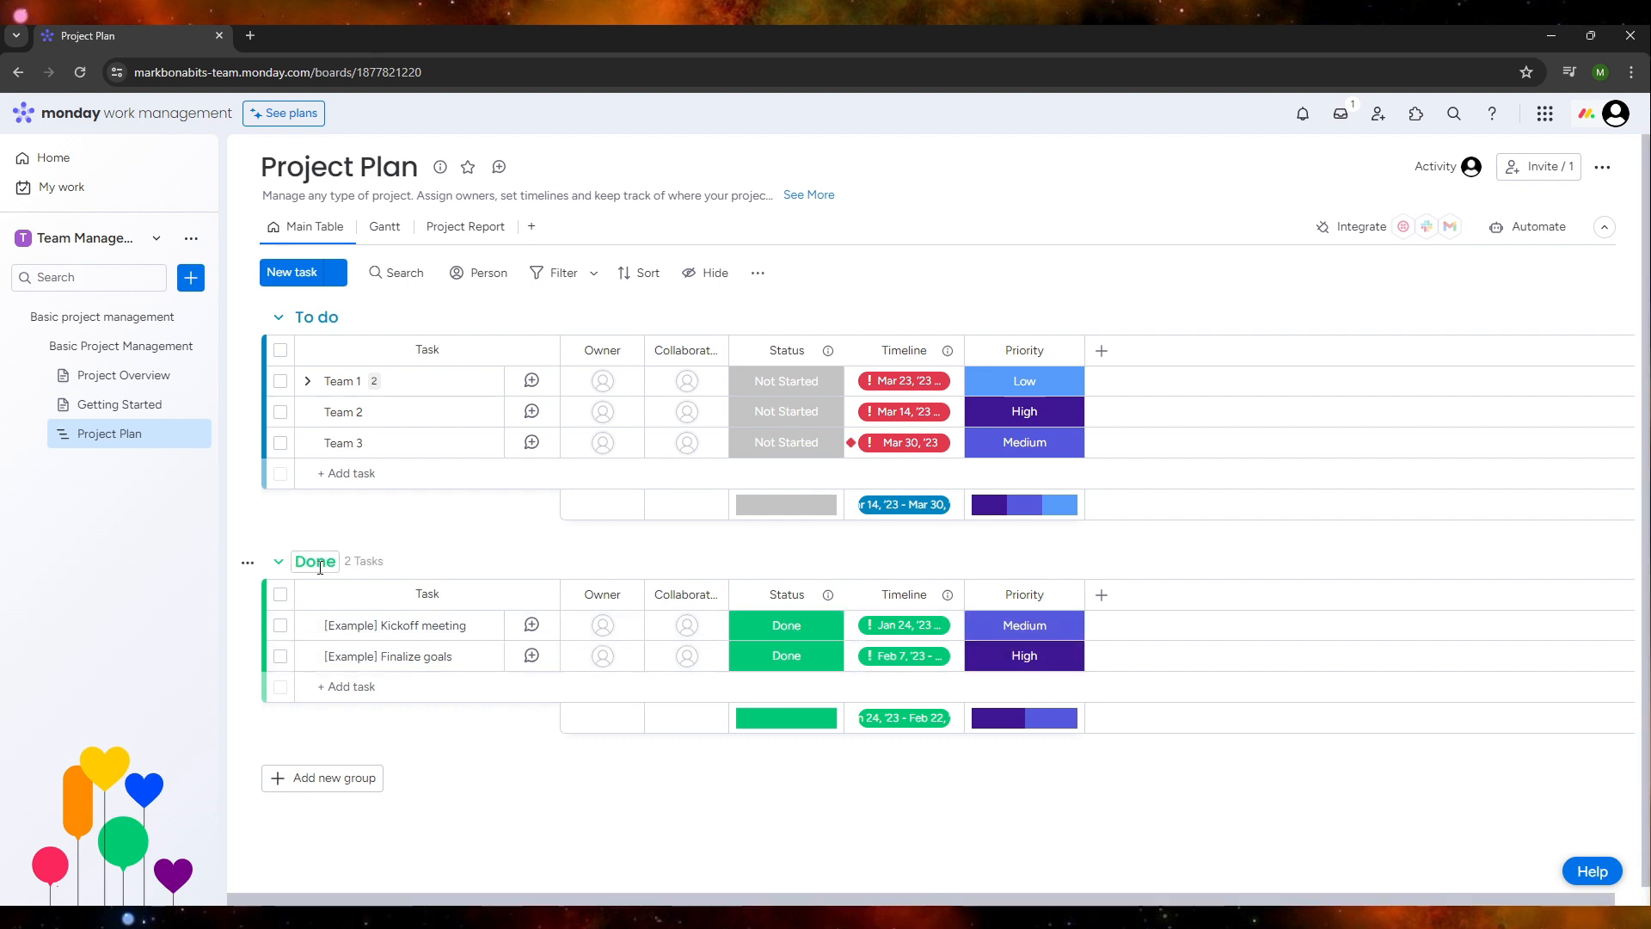
Set Team 1's status to Done and move the task to the start of the Done group.
{"action": "left_click", "coordinate": [797, 389]}
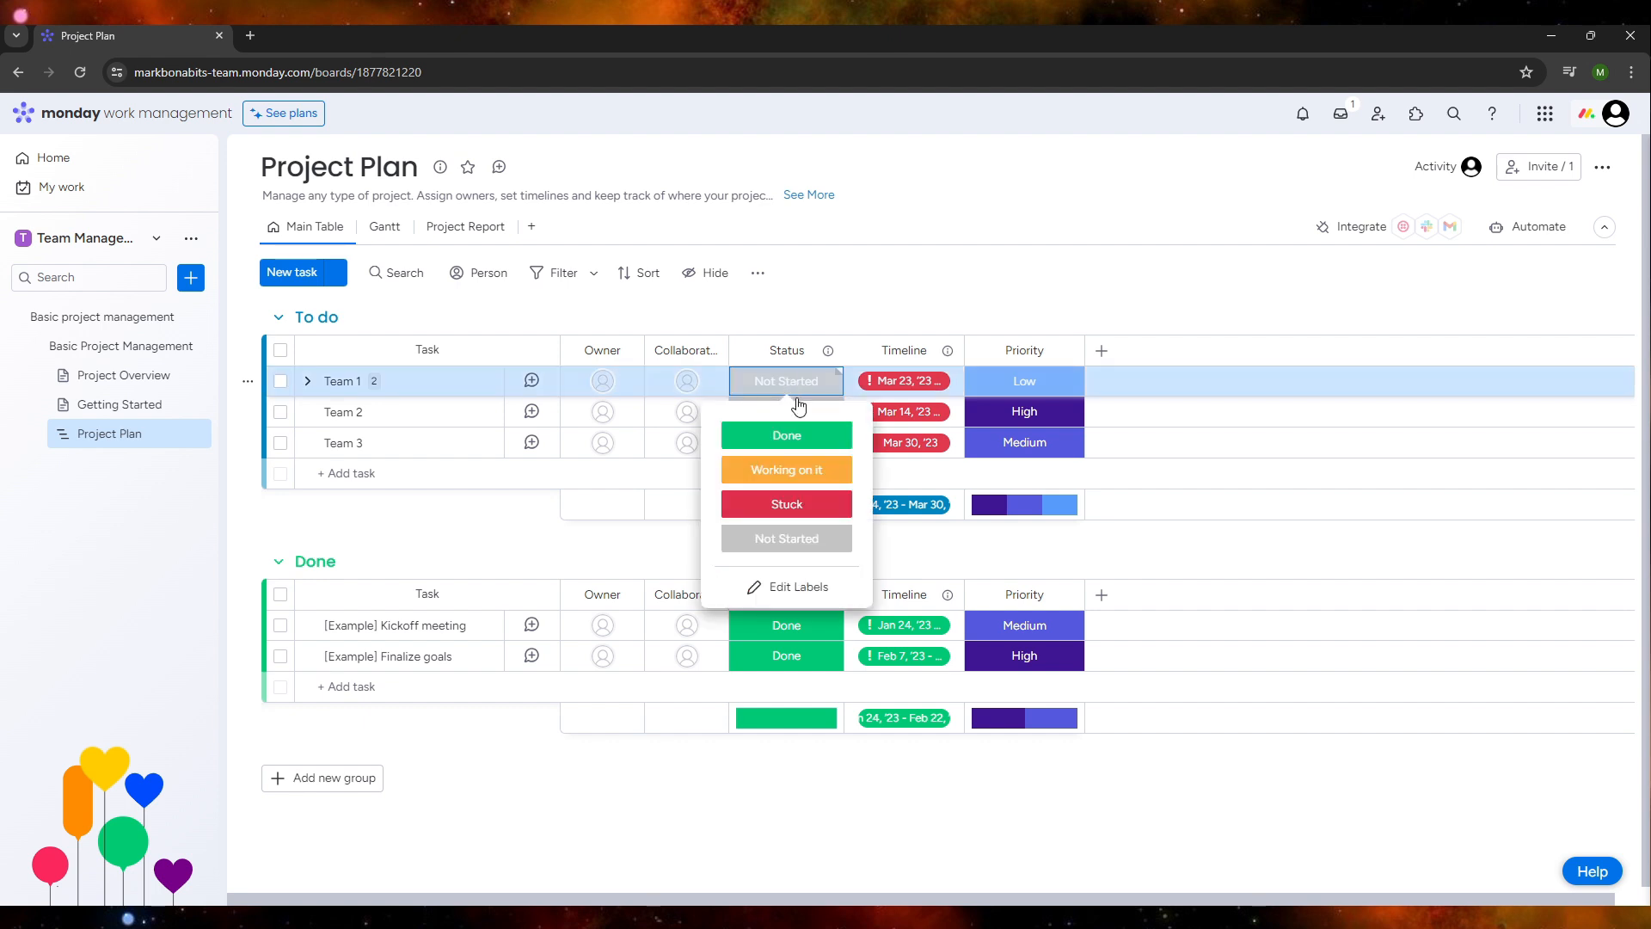
{"action": "left_click", "coordinate": [788, 434]}
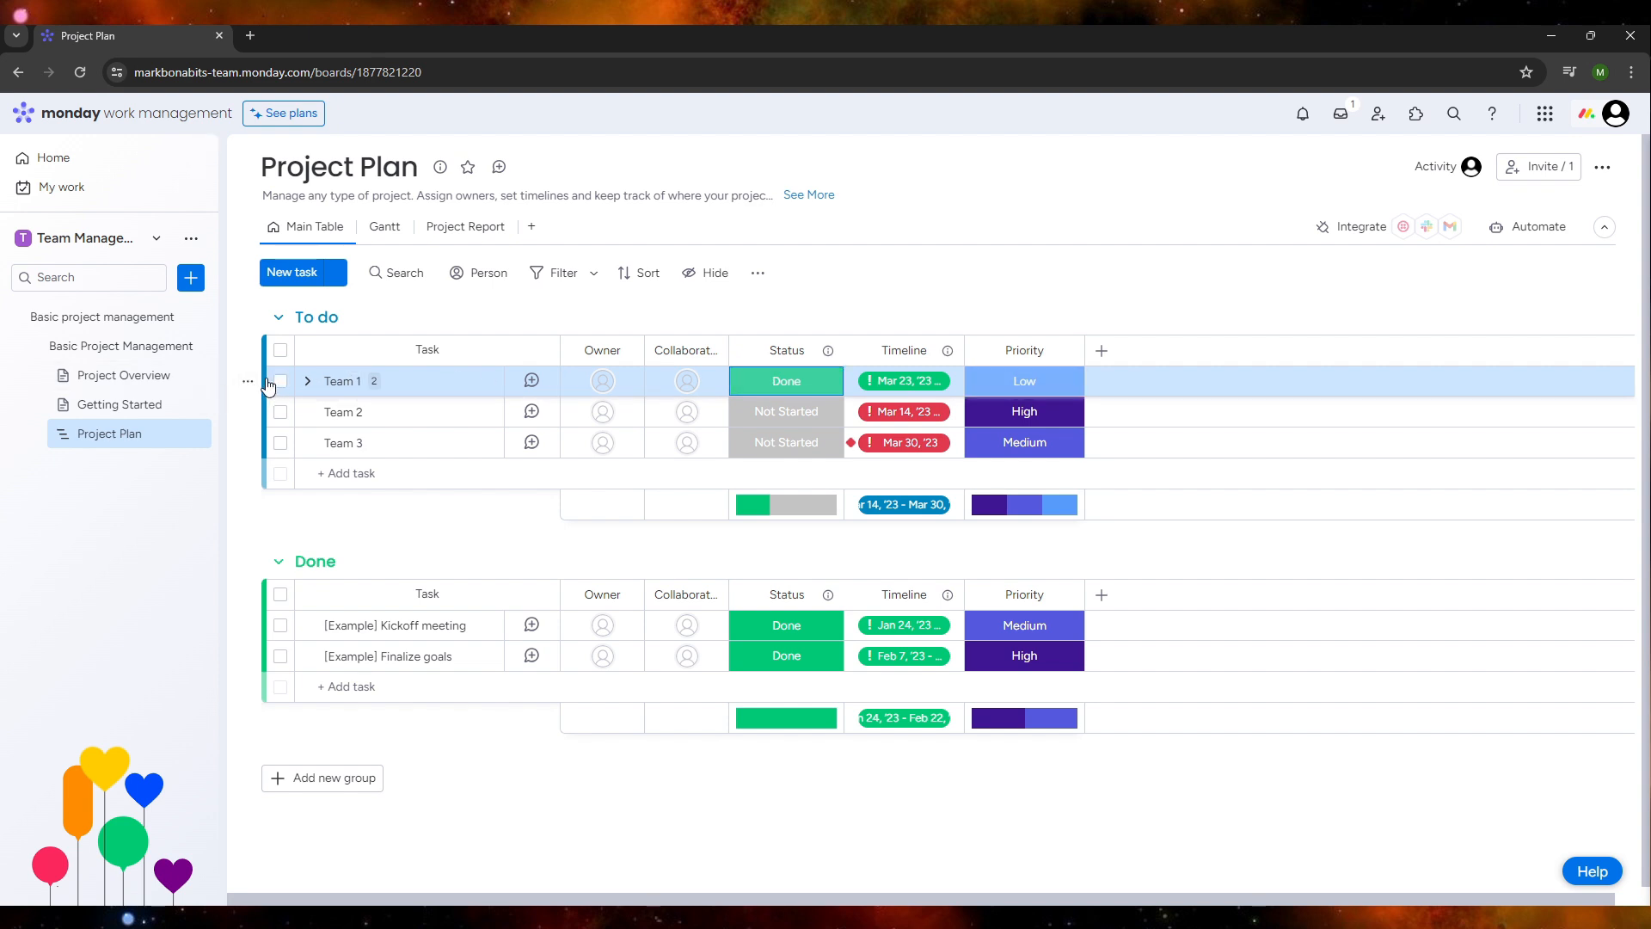
{"action": "left_click_drag", "start_coordinate": [272, 387], "coordinate": [272, 595]}
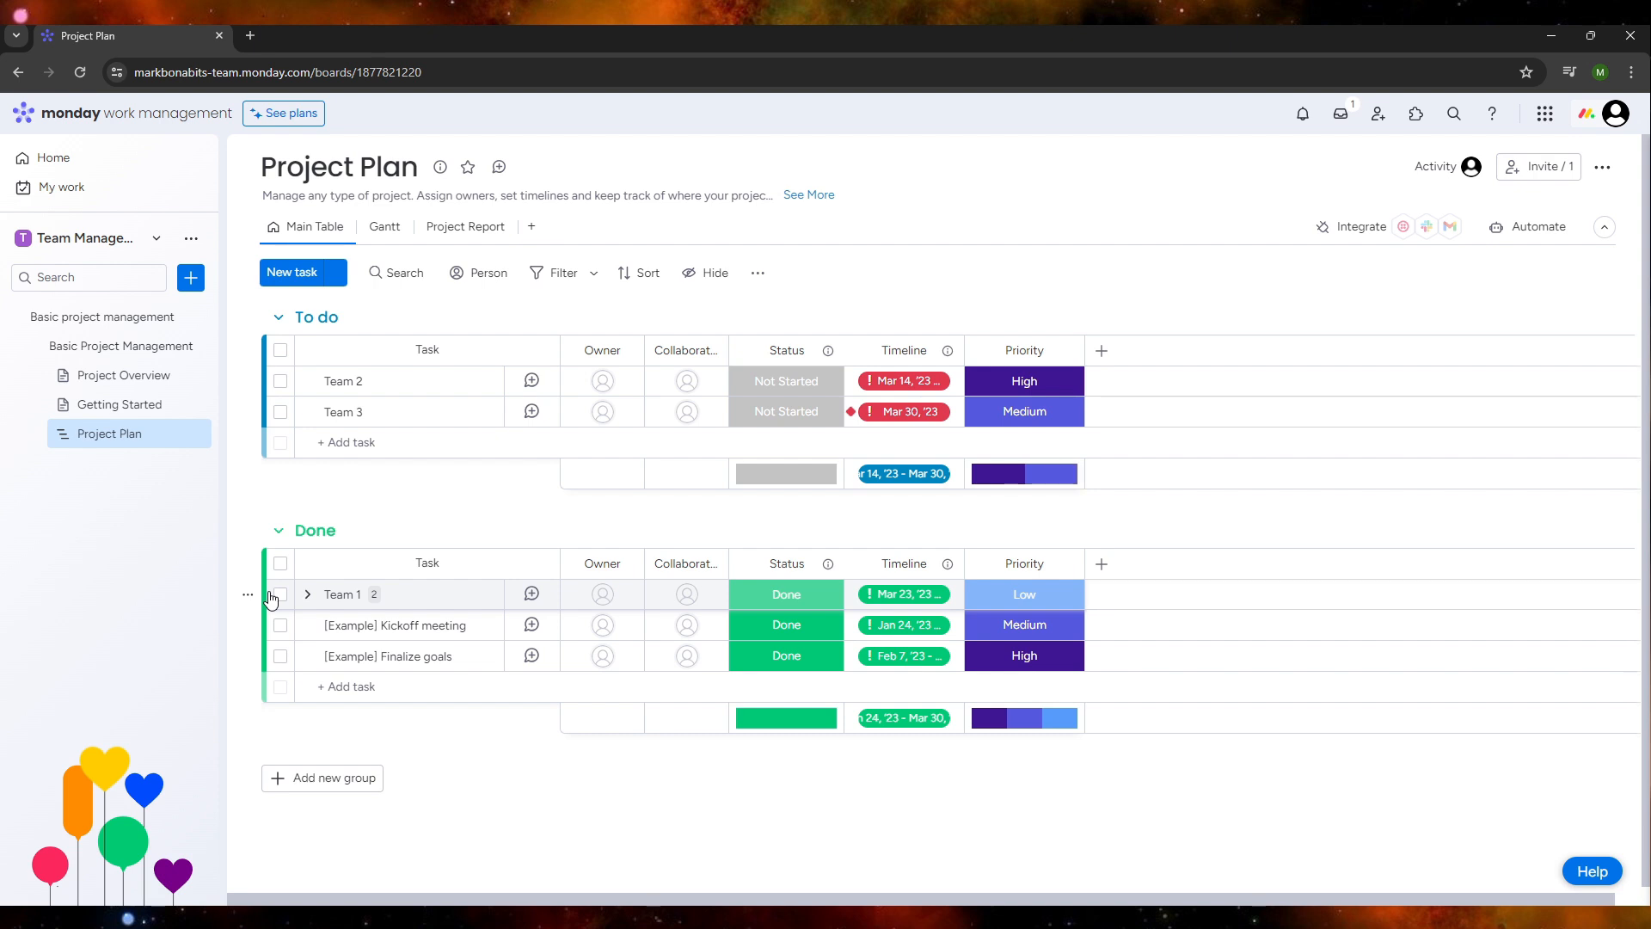
Move Team 2 into the Done group below Team 1 and set its status to Done.
{"action": "mouse_move", "coordinate": [1074, 354]}
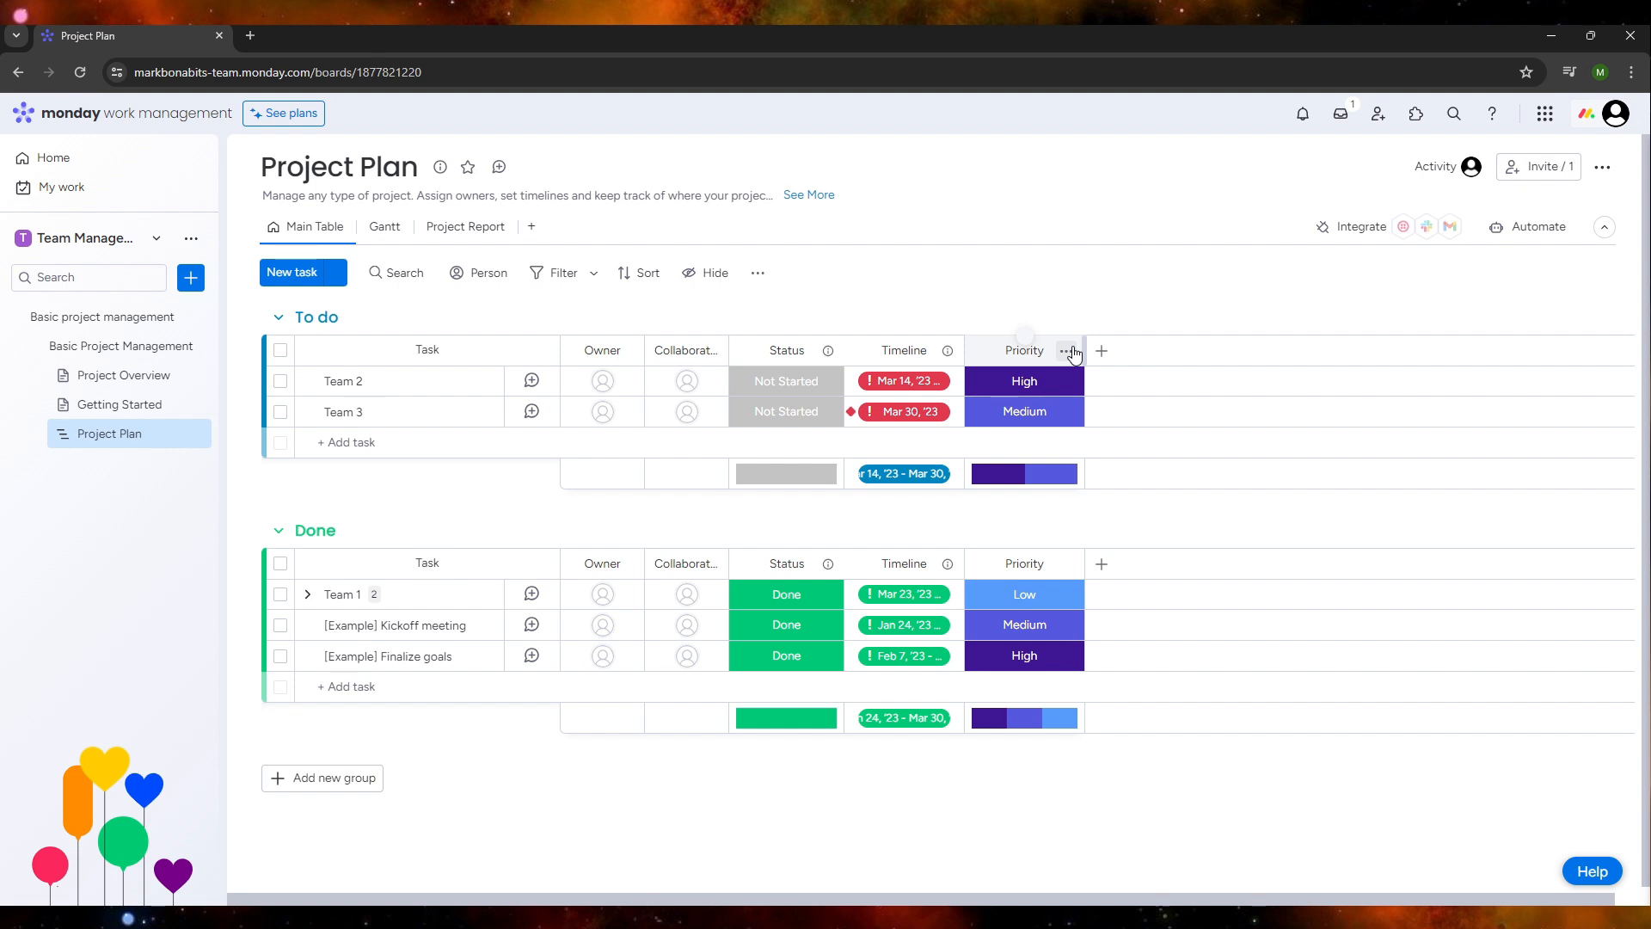
{"action": "mouse_move", "coordinate": [241, 379]}
{"action": "left_mouse_down"}
{"action": "mouse_move", "coordinate": [265, 597]}
{"action": "mouse_move", "coordinate": [246, 405]}
{"action": "mouse_move", "coordinate": [262, 385]}
{"action": "left_mouse_up"}
{"action": "left_click", "coordinate": [786, 593]}
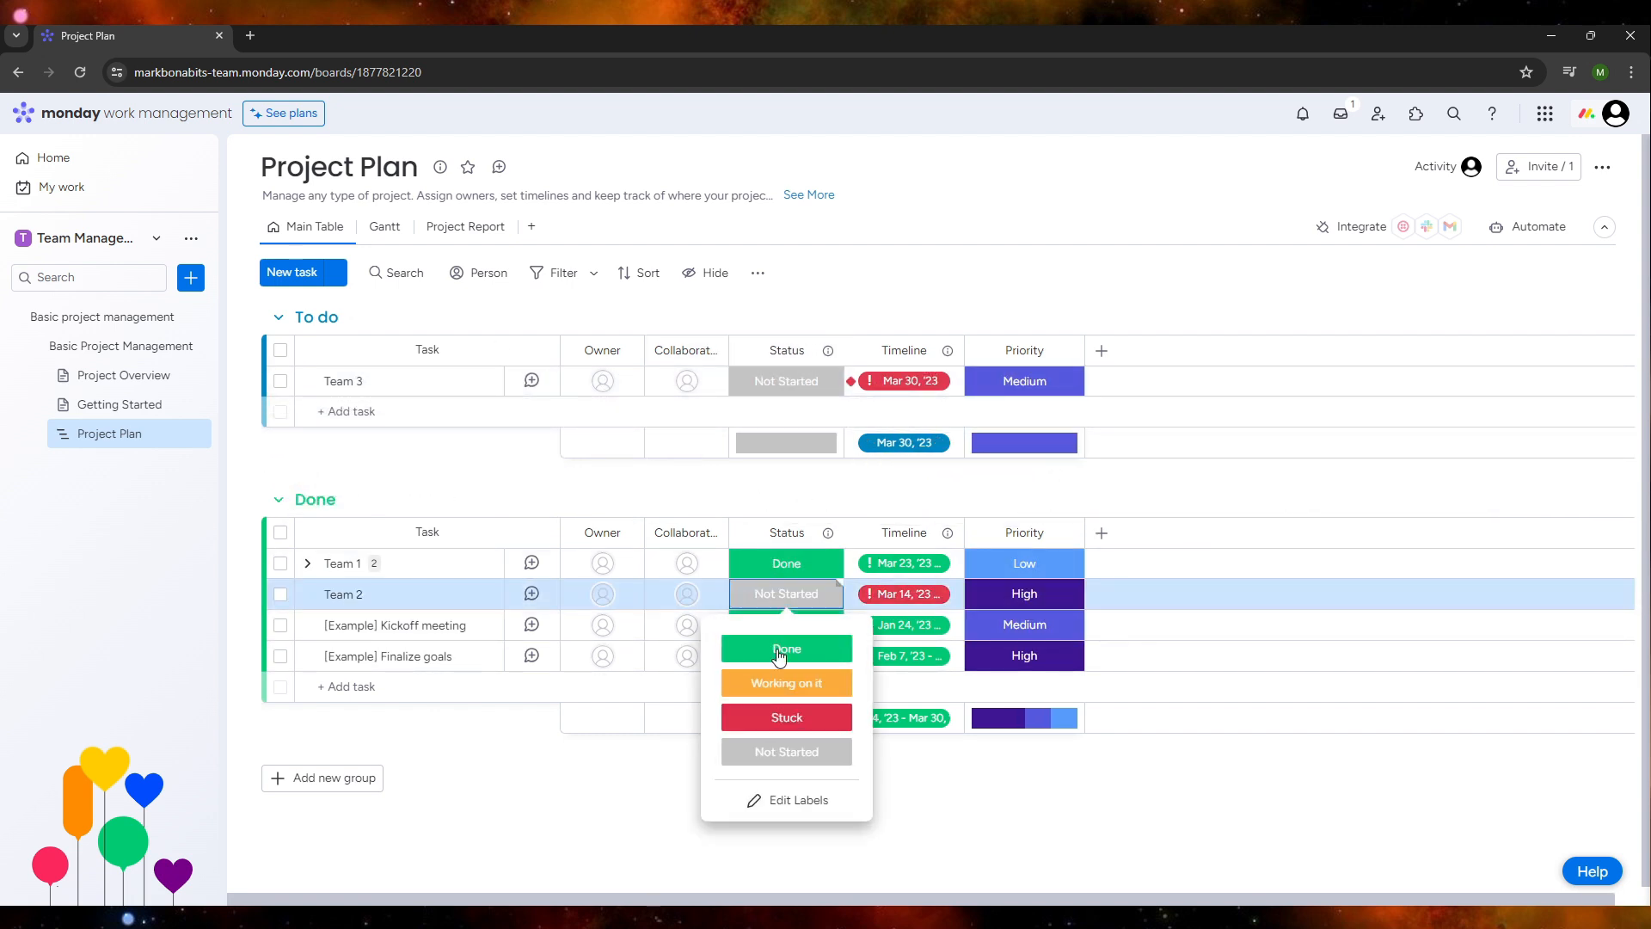
{"action": "left_click", "coordinate": [782, 650]}
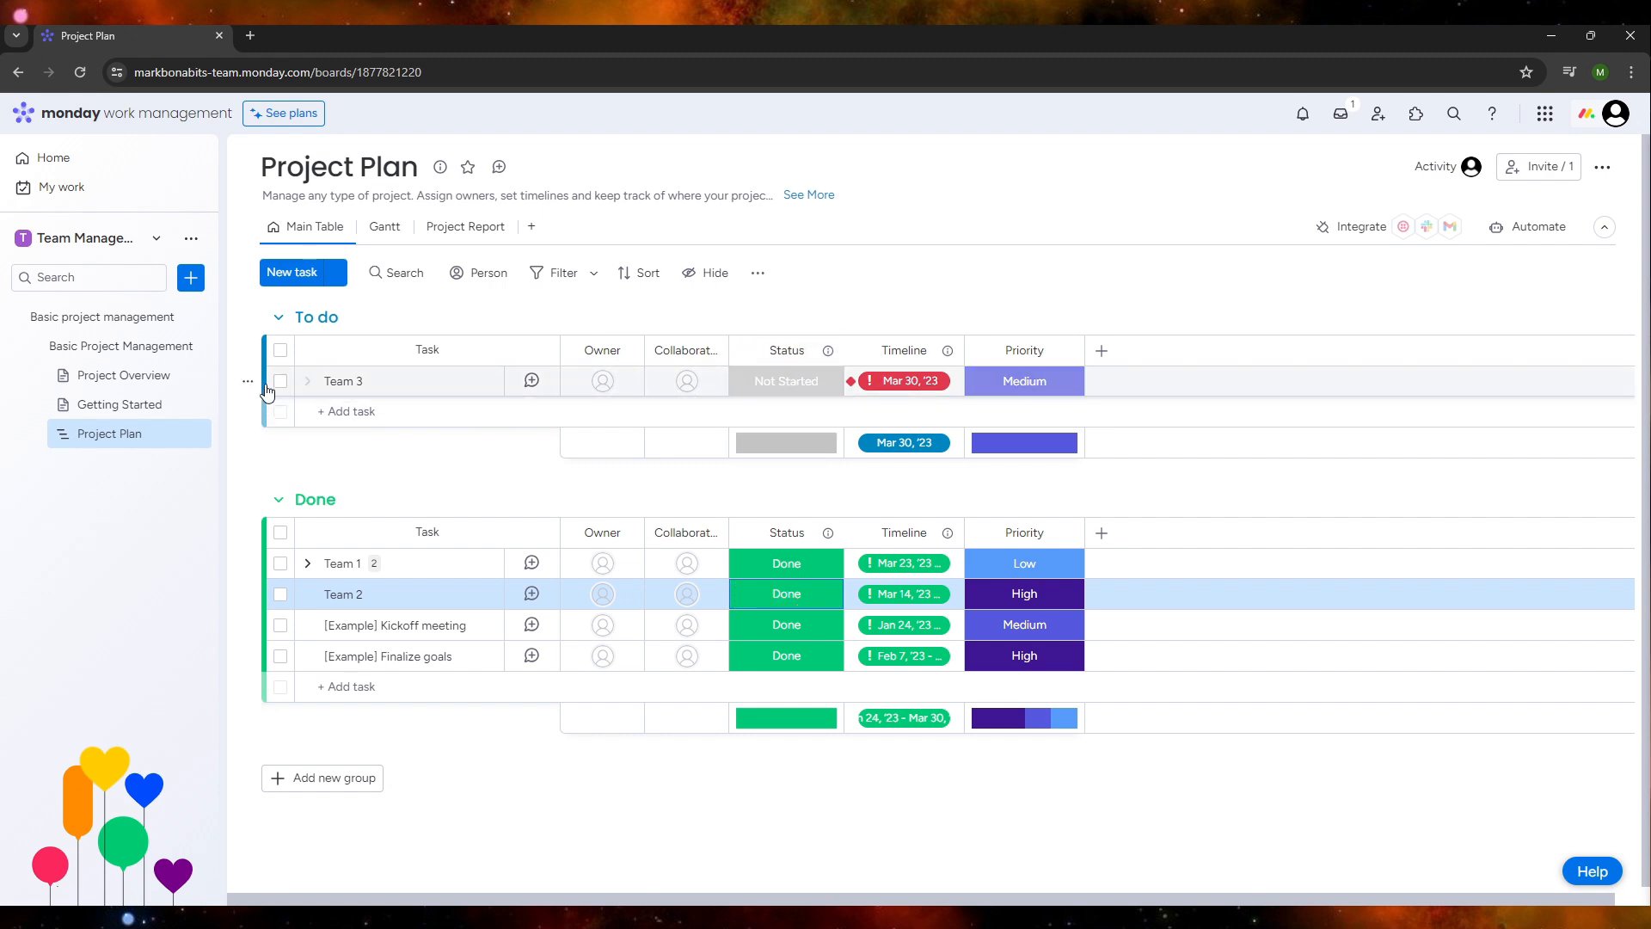
Set Team 2's status back to Not Started and return the task to the To do group above Team 3.
{"action": "left_click_drag", "start_coordinate": [258, 563], "coordinate": [265, 485]}
{"action": "mouse_move", "coordinate": [269, 592]}
{"action": "left_mouse_down"}
{"action": "mouse_move", "coordinate": [269, 424]}
{"action": "mouse_move", "coordinate": [271, 583]}
{"action": "left_mouse_up"}
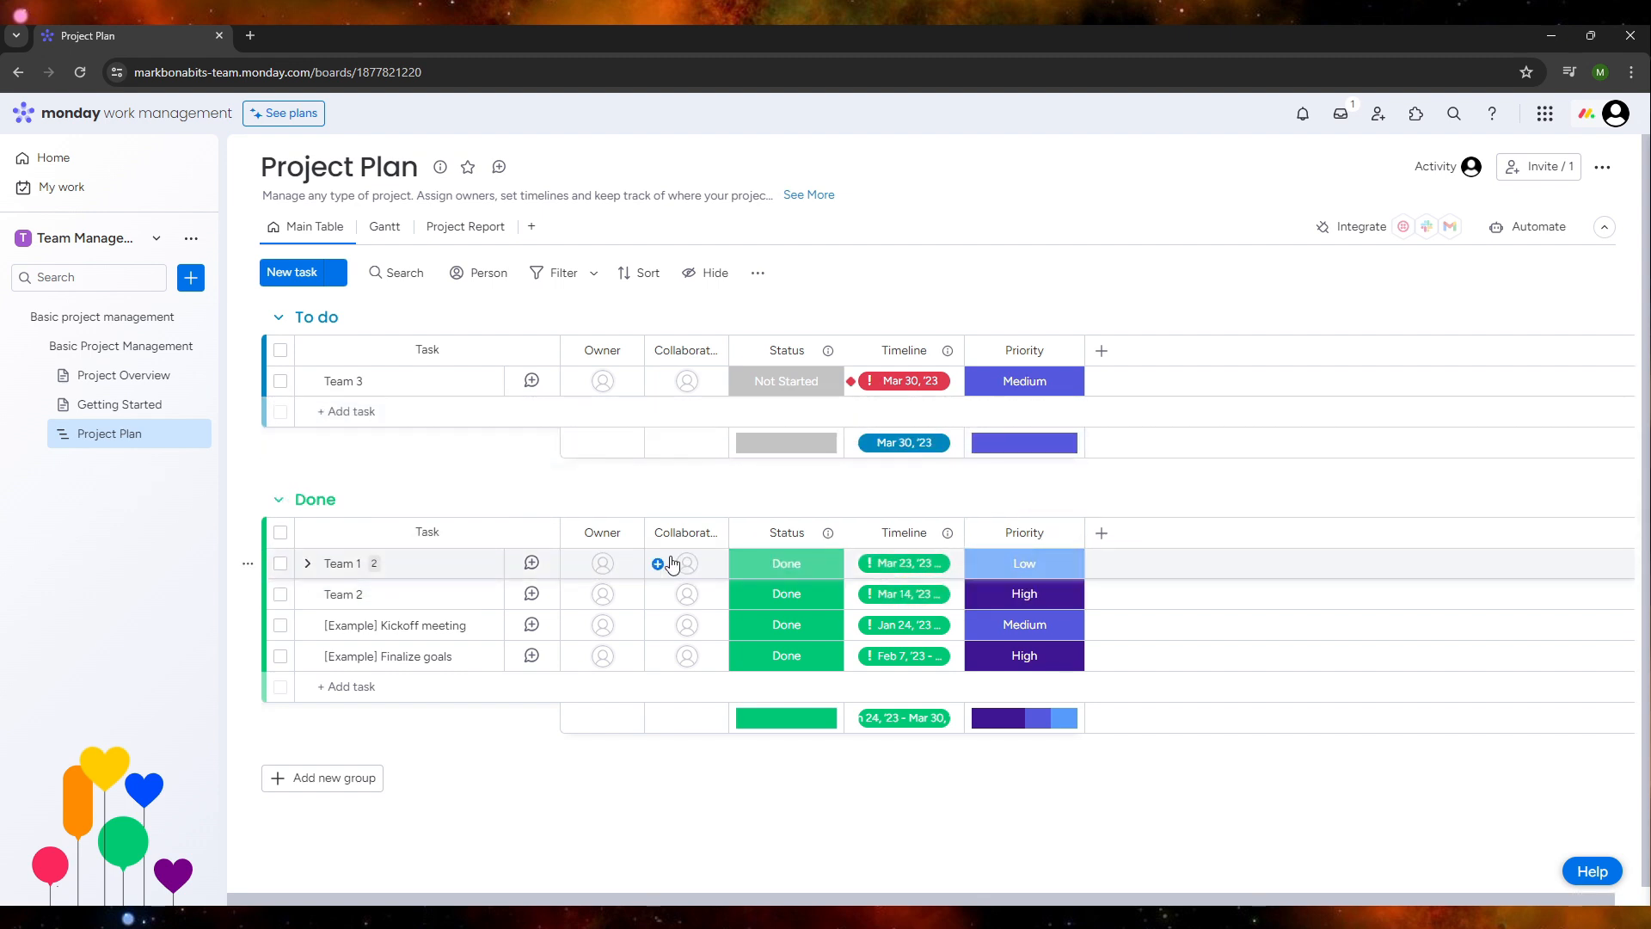
{"action": "left_click", "coordinate": [782, 594]}
{"action": "left_click", "coordinate": [771, 753]}
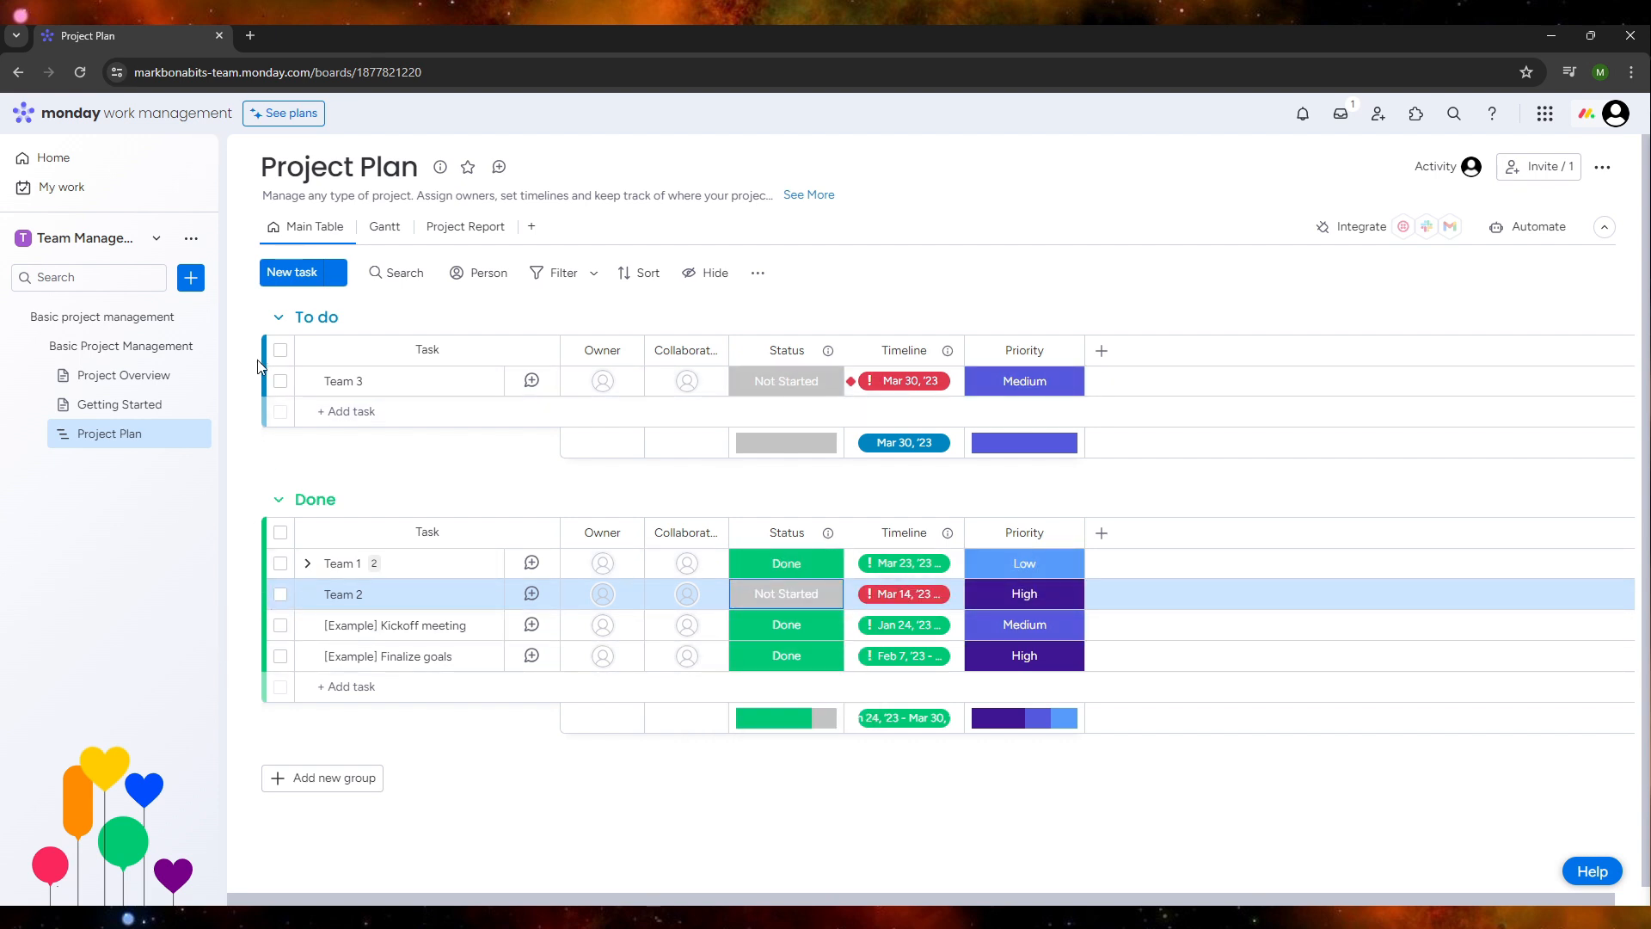
{"action": "left_click_drag", "start_coordinate": [270, 594], "coordinate": [277, 378]}
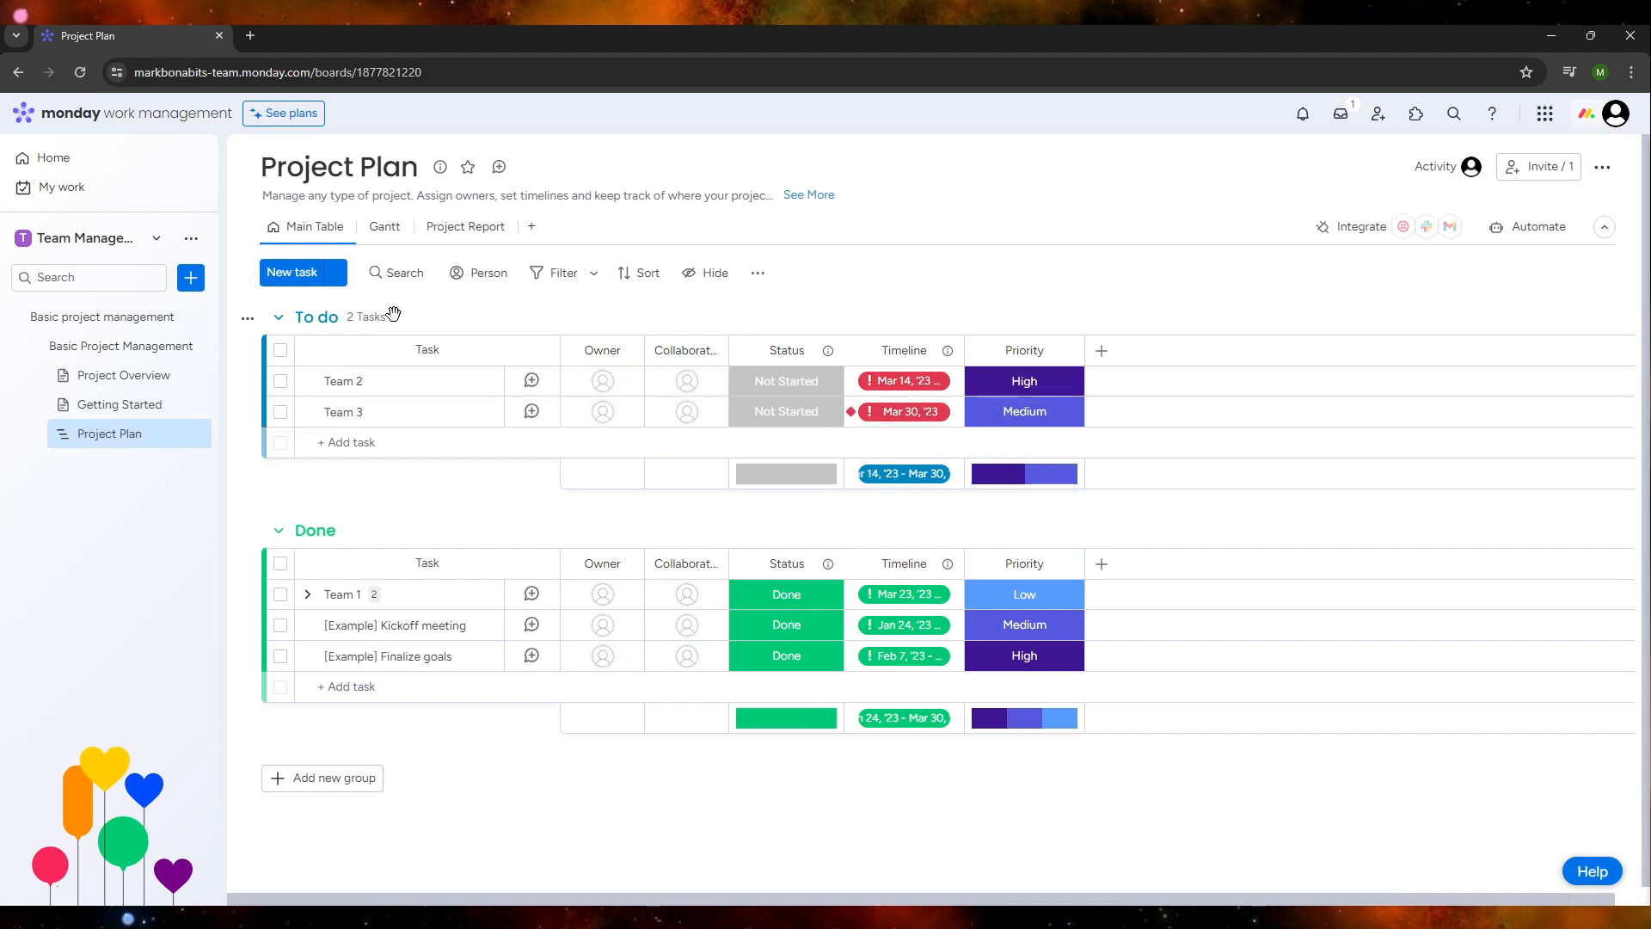